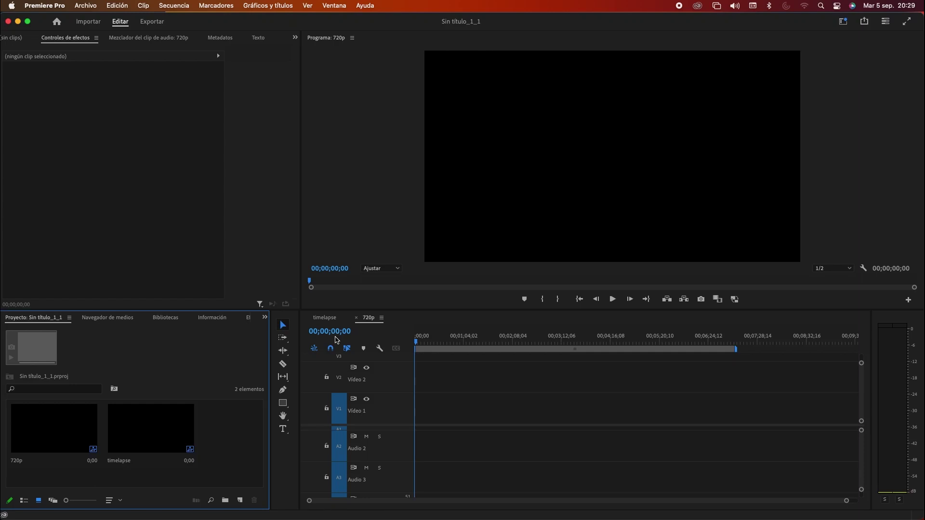
Import the Ahsoka trailer, the ahsoka music and the logo and background images.
key("super+i")
left_click(365, 254)
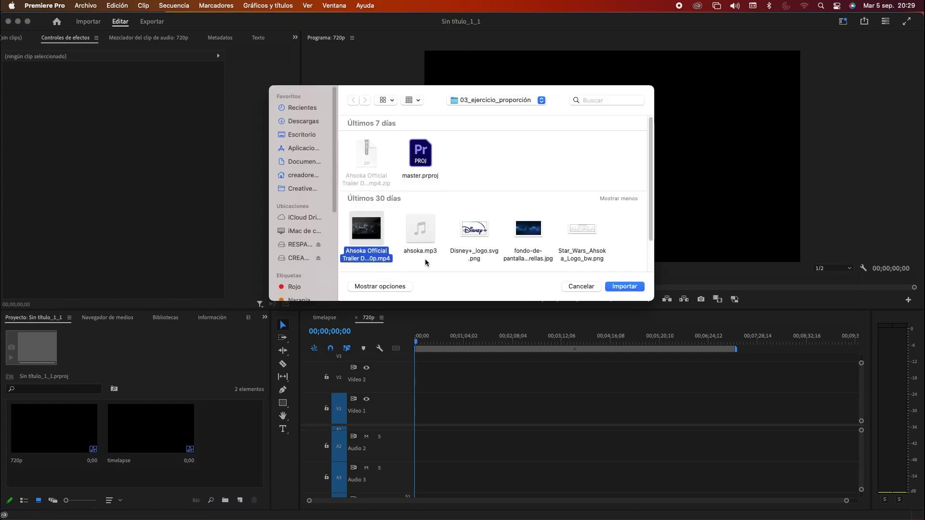
left_click_drag(417, 250, 626, 260)
scroll(650, 260, "down", 2)
left_click(624, 286)
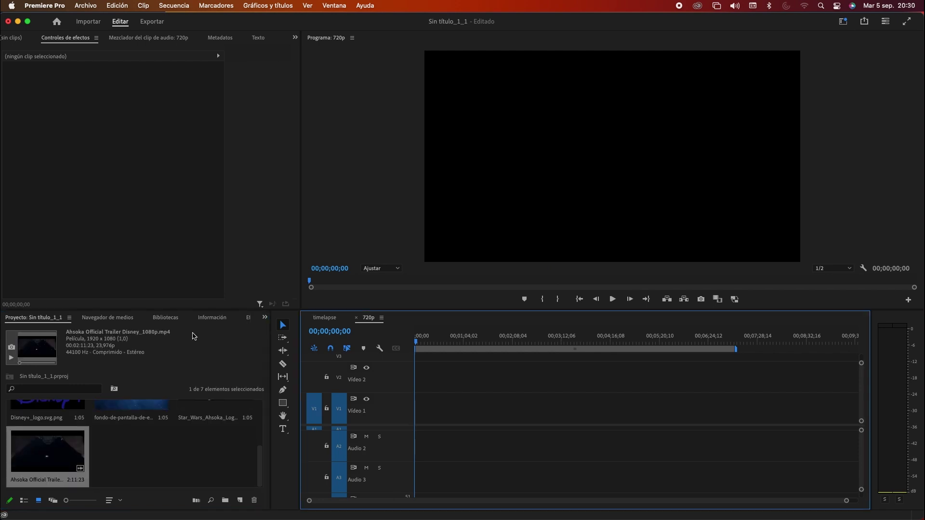
Open the Ahsoka trailer in the Source monitor and scrub through it.
mouse_move(261, 459)
left_mouse_down()
mouse_move(252, 415)
mouse_move(249, 459)
left_mouse_up()
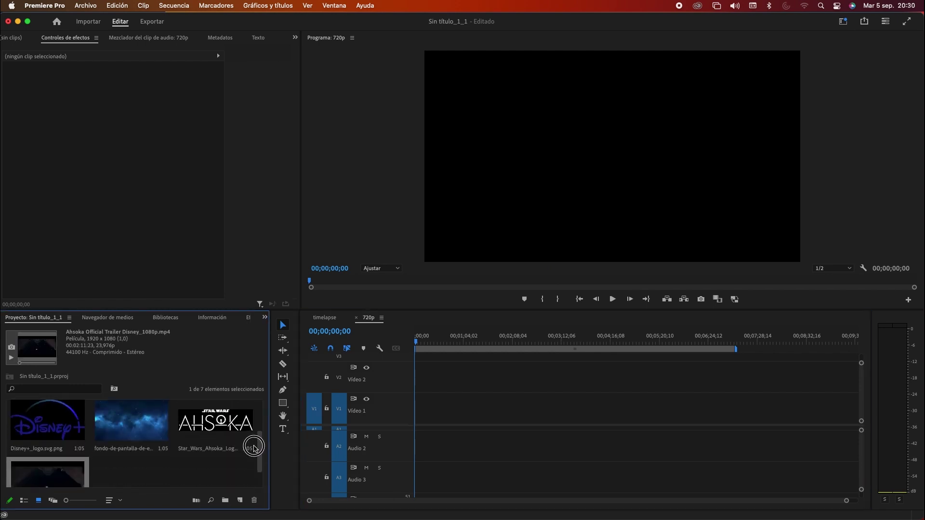
double_click(56, 454)
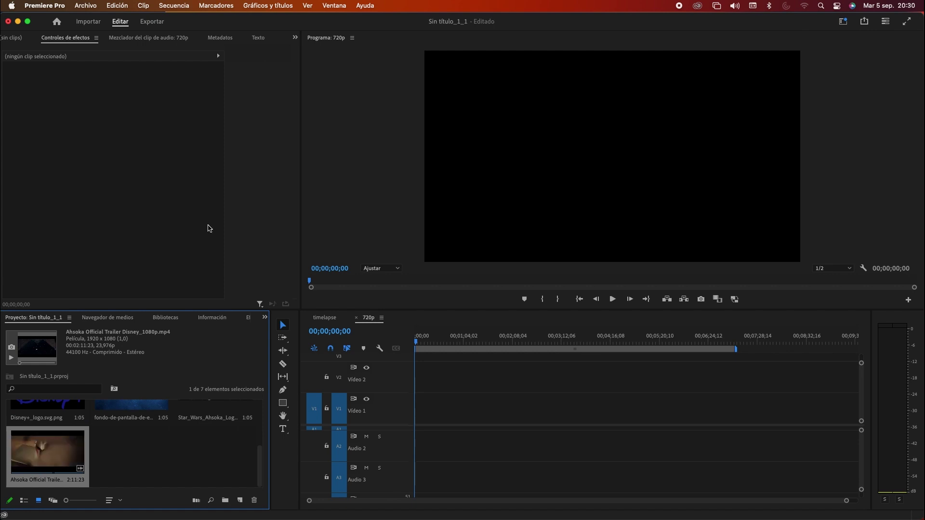
mouse_move(171, 282)
left_mouse_down()
mouse_move(133, 283)
mouse_move(170, 284)
left_mouse_up()
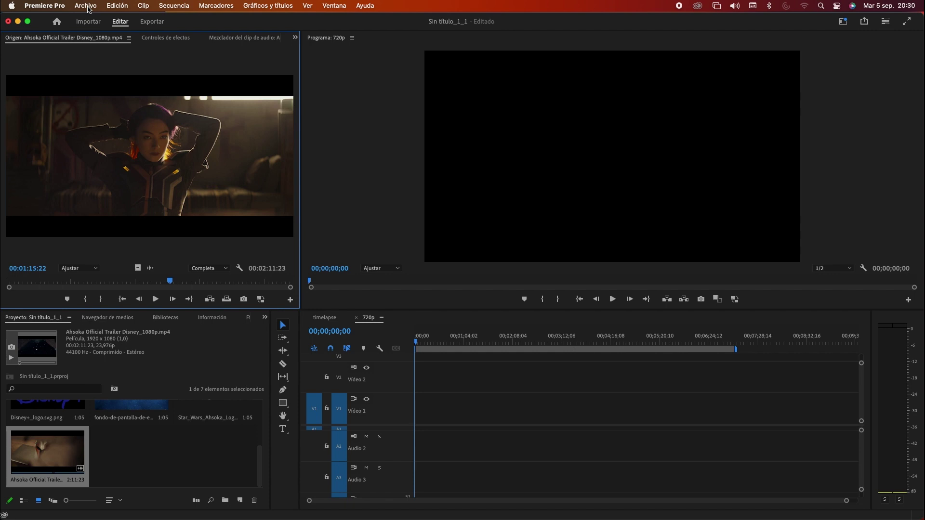
Start a new sequence via Archivo > Nuevo > Secuencia, set to Personalizar editing mode.
left_click(86, 6)
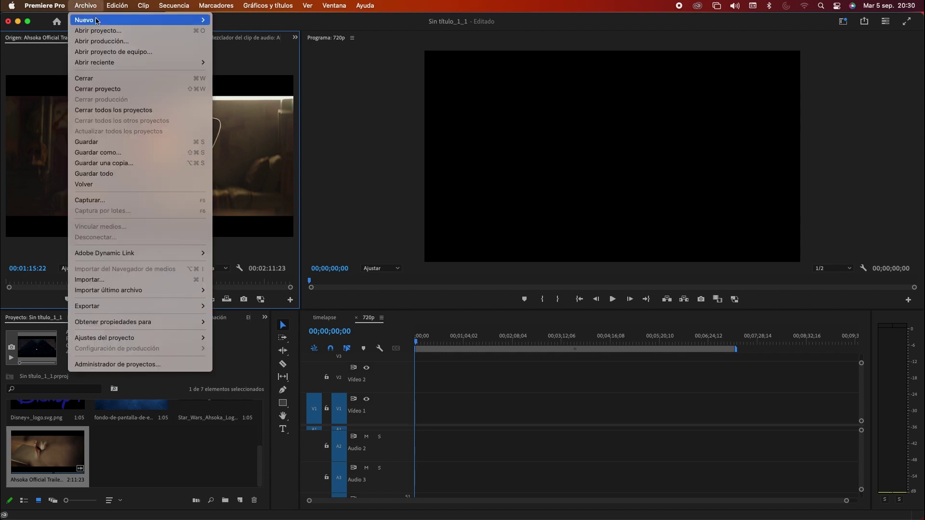
mouse_move(98, 20)
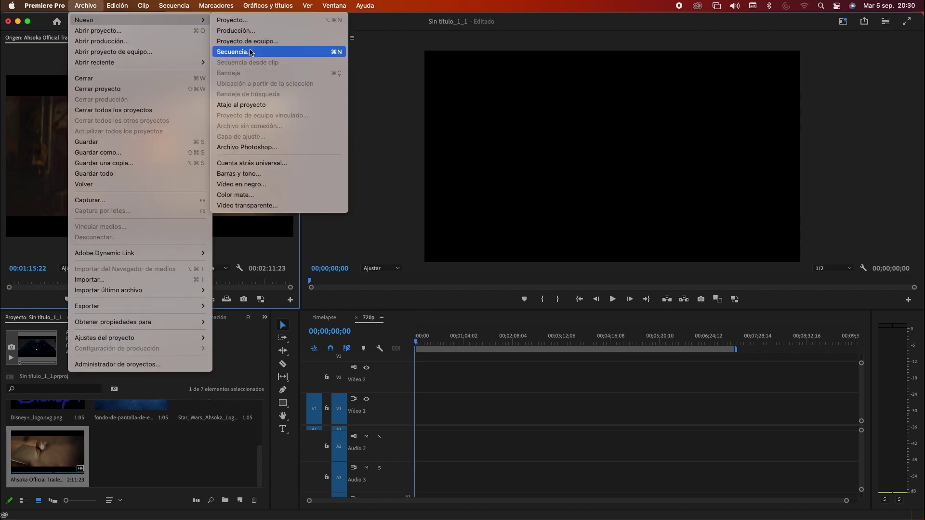
left_click(250, 52)
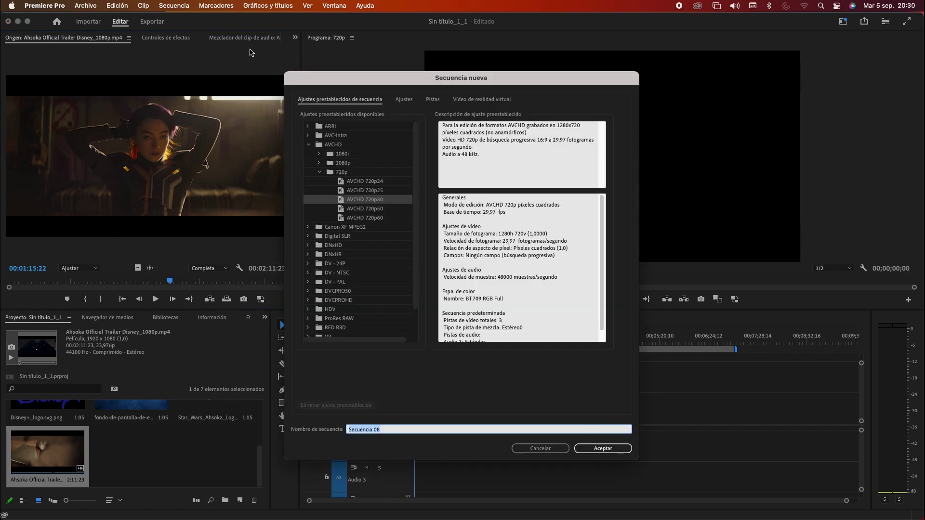
left_click(407, 102)
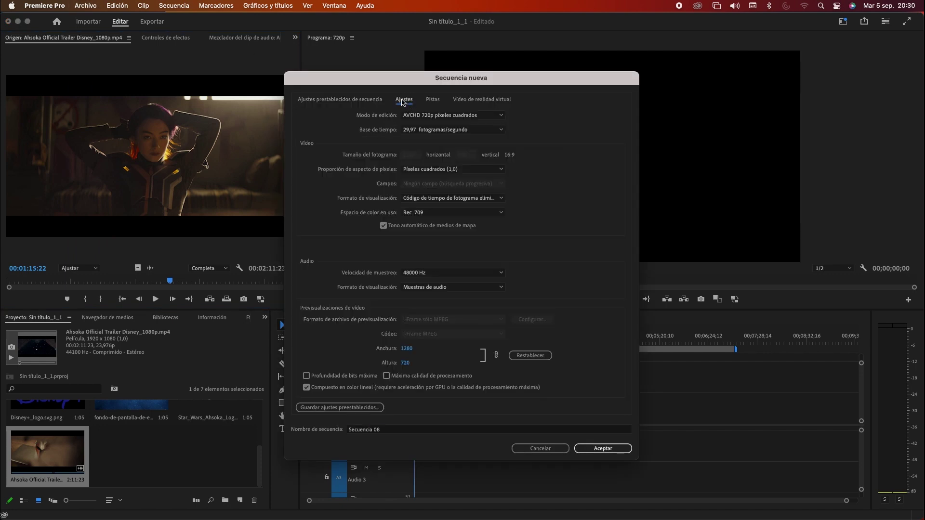
left_click(501, 116)
scroll(447, 163, "up", 5)
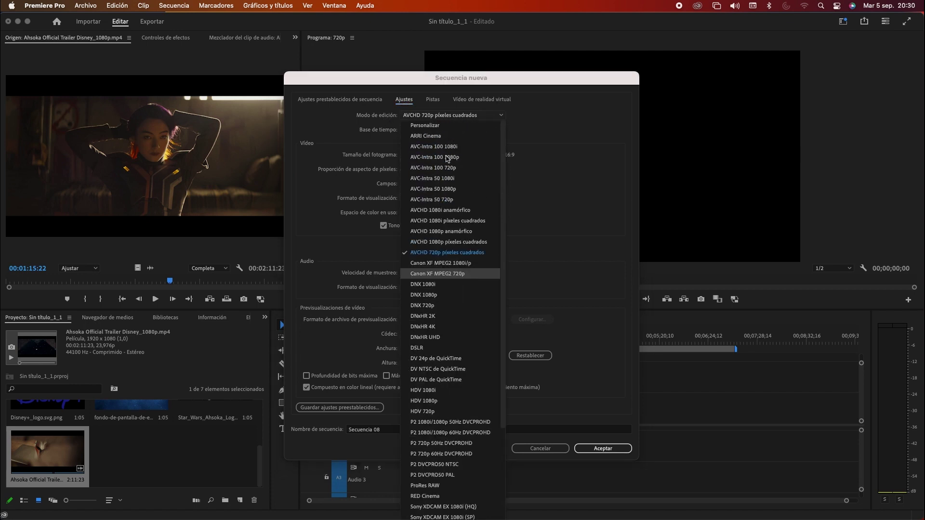
left_click(434, 126)
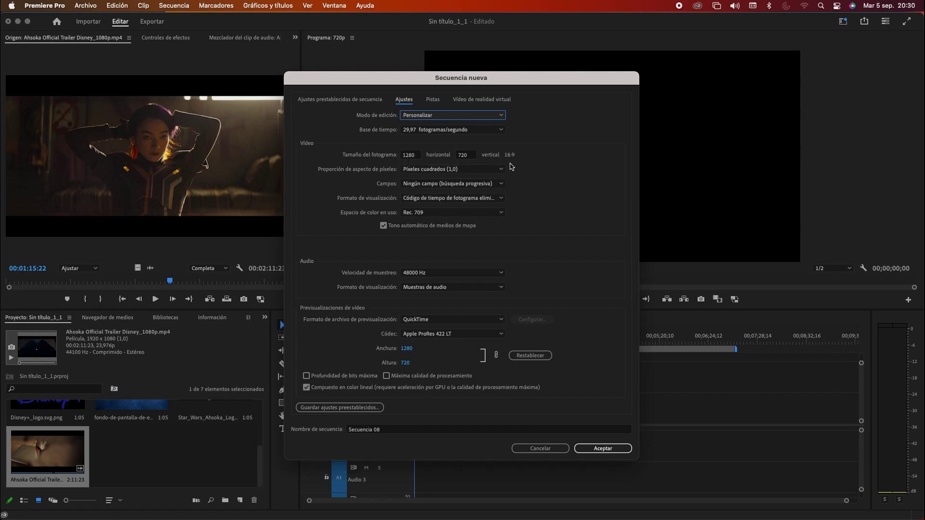
Set the frame height to 427, name the sequence 3:1 and create it.
left_click(469, 156)
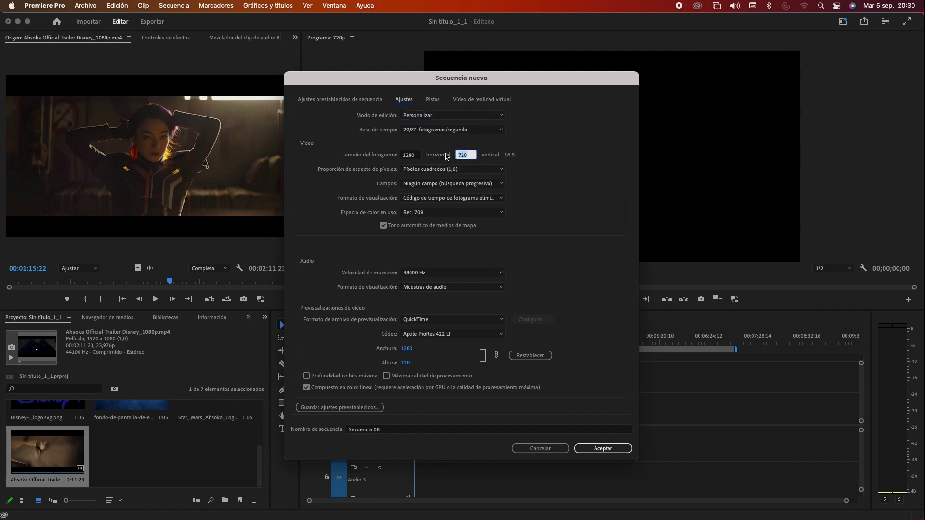
type("427")
key("Tab")
left_click(393, 429)
type("3:1")
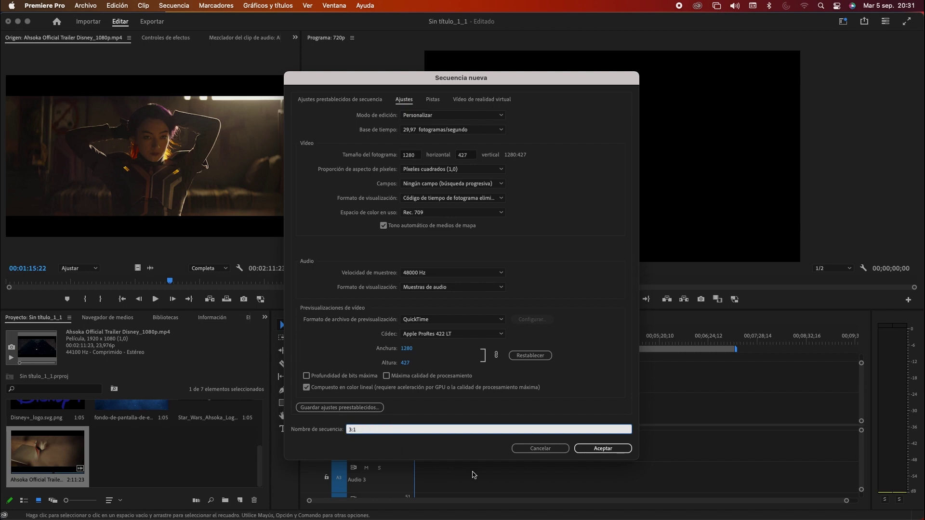
left_click(619, 449)
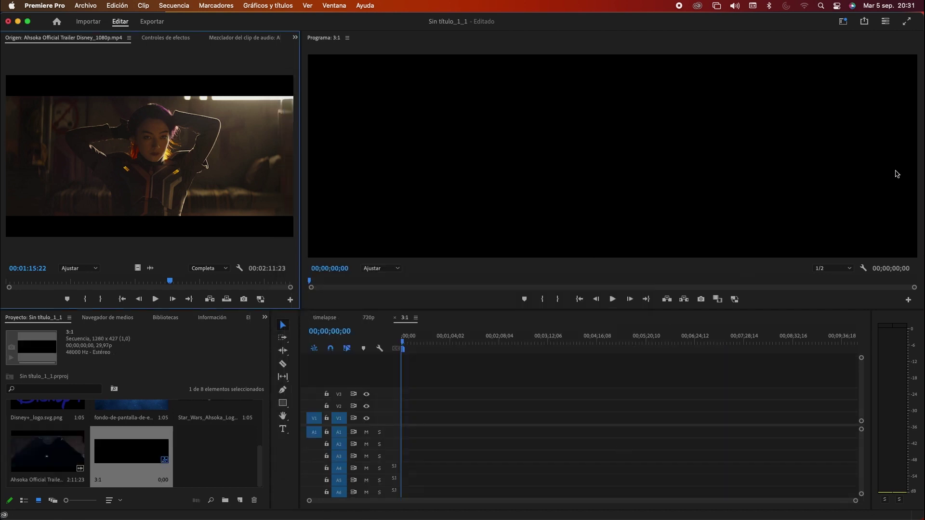
Drag the Ahsoka trailer onto the 3:1 timeline, keeping the sequence's existing 1280×427 settings.
left_click(405, 80)
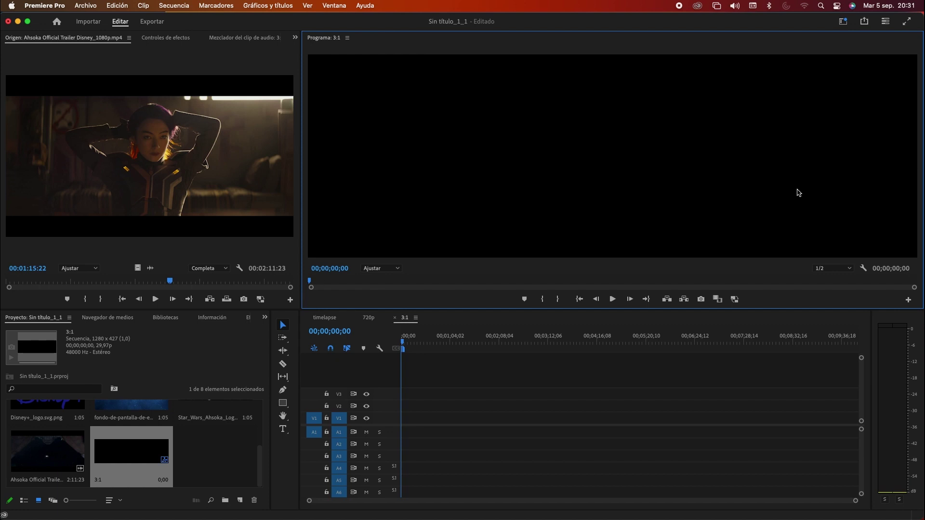
left_click(197, 463)
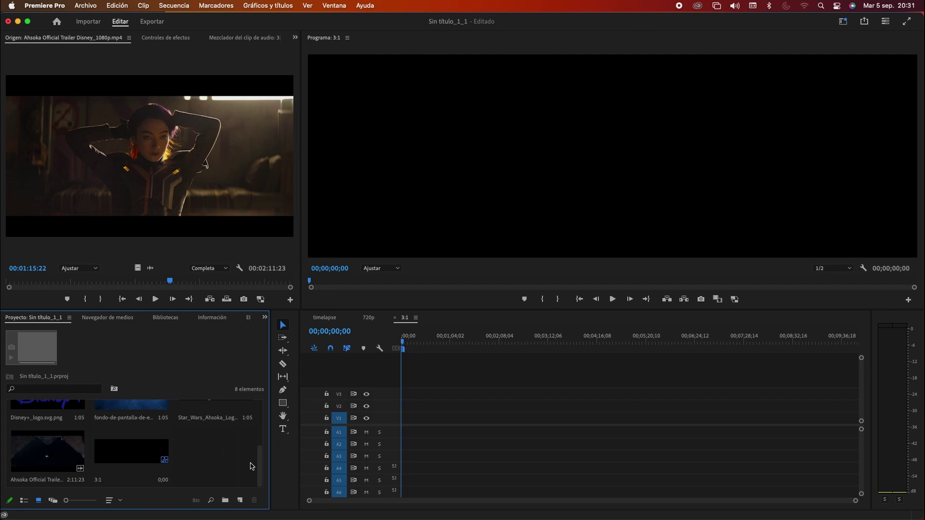
left_click_drag(251, 466, 254, 479)
left_click_drag(61, 450, 398, 423)
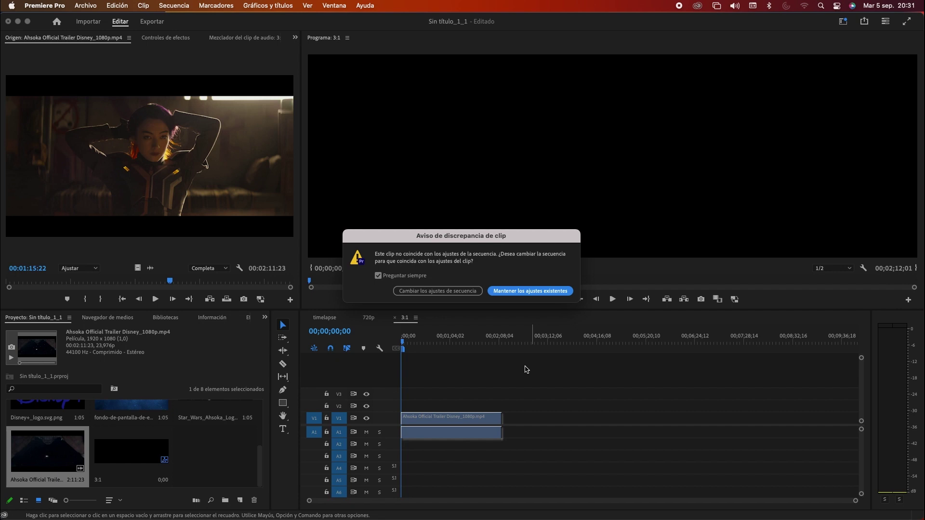
left_click(541, 292)
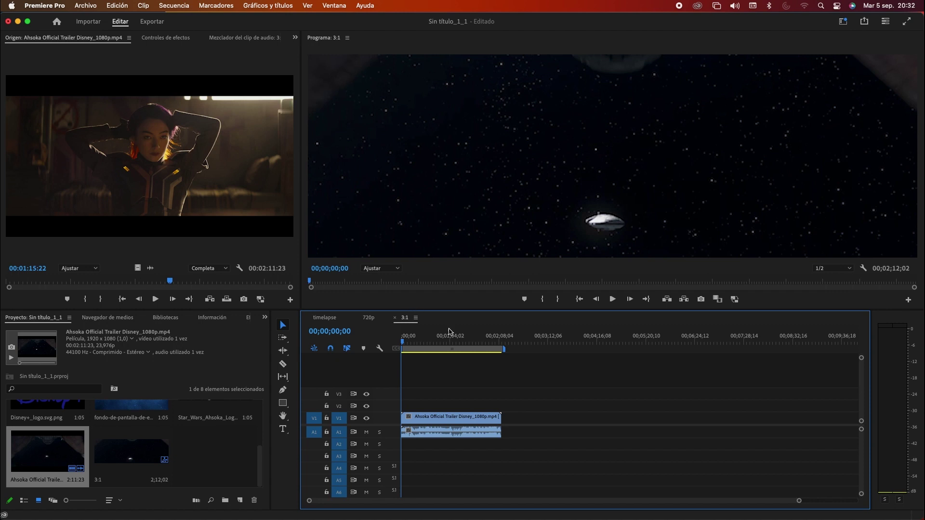
left_click(440, 418)
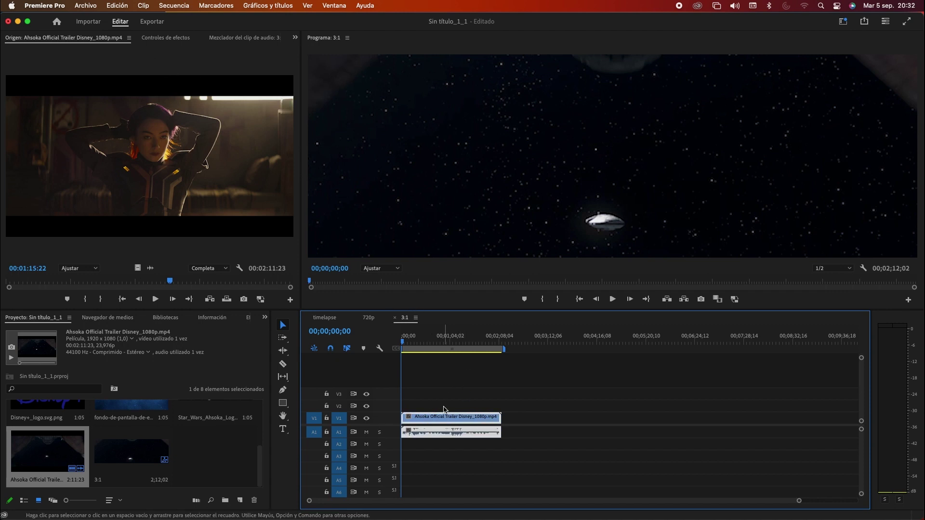
Set the trailer clip's Scale to 68,0 in Effect Controls and mute track A1.
left_click(445, 340)
left_click_drag(447, 341, 438, 340)
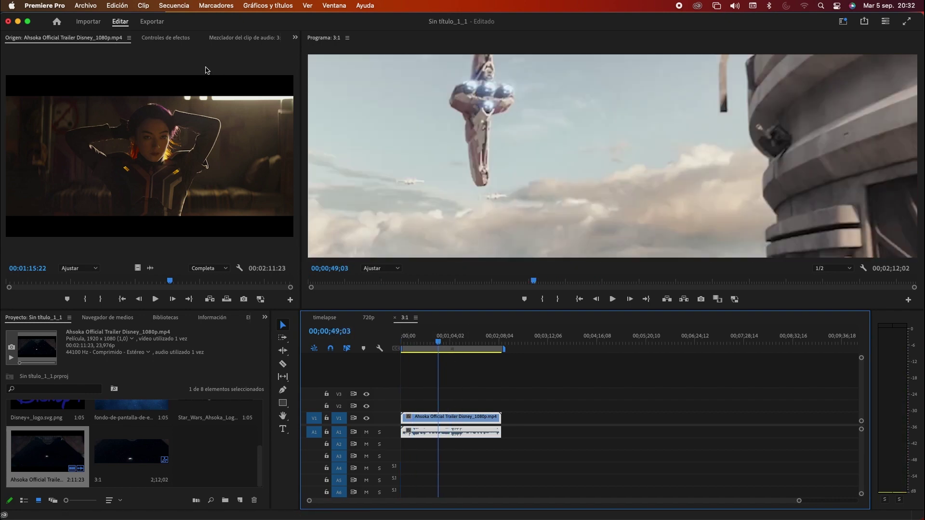
left_click(176, 39)
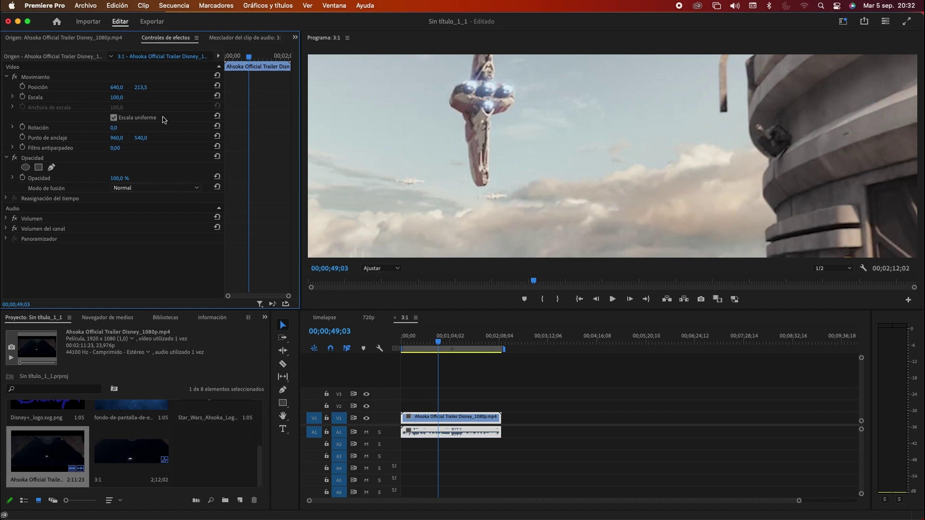
mouse_move(115, 97)
left_mouse_down()
mouse_move(96, 97)
mouse_move(116, 97)
left_mouse_up()
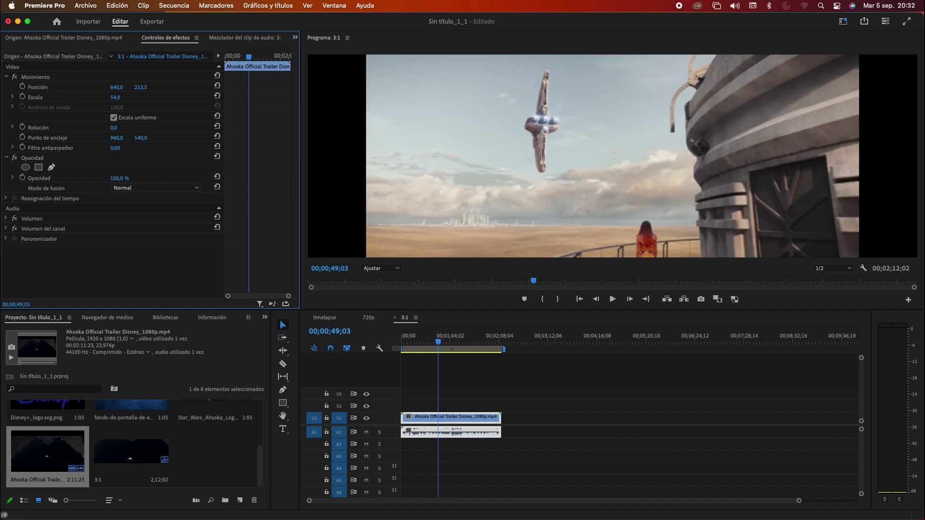
left_click(329, 141)
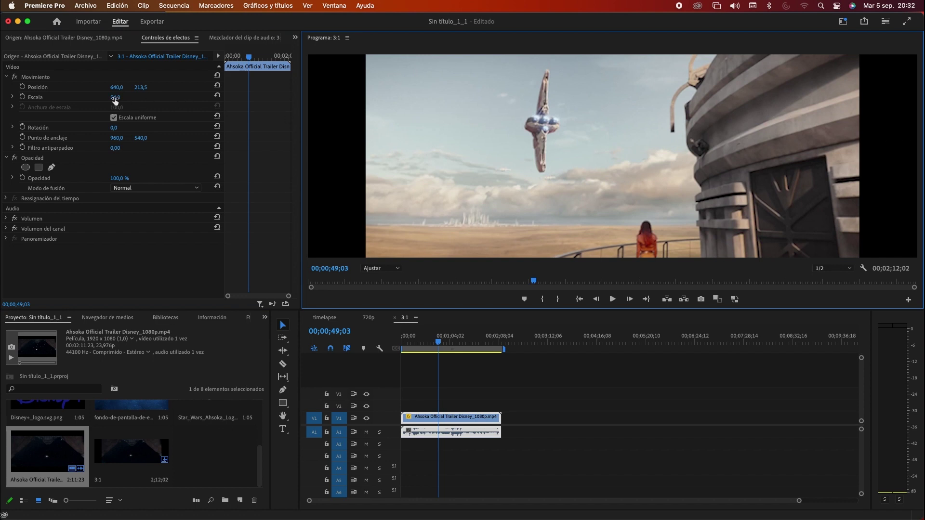
left_click_drag(115, 98, 129, 98)
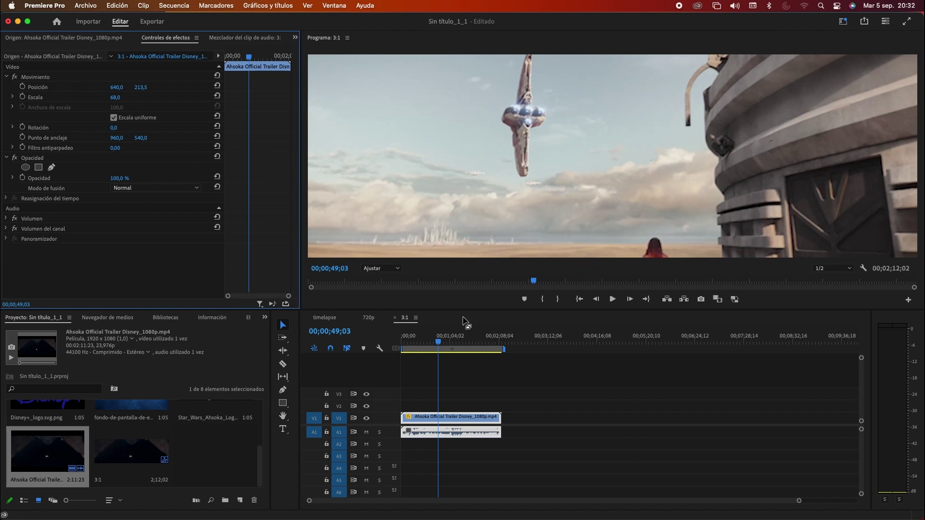
left_click(421, 339)
left_click(368, 434)
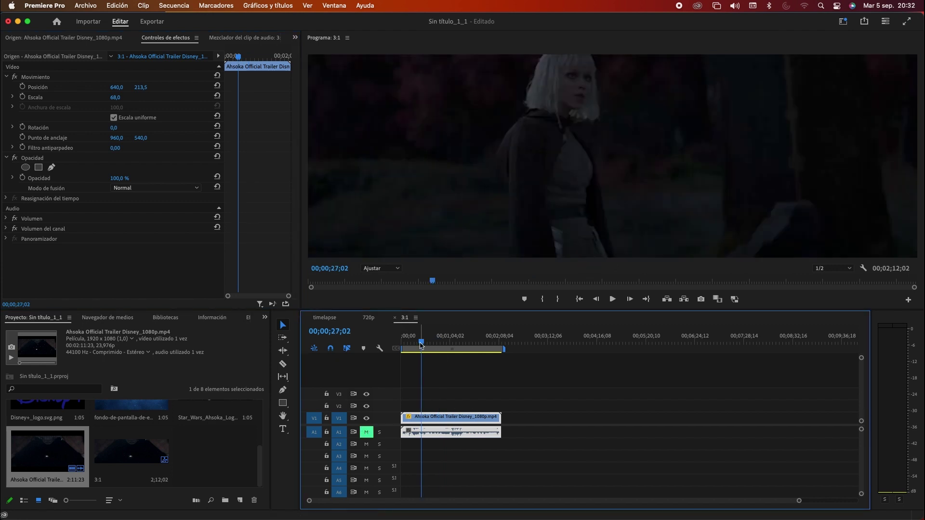
Unlink the trailer's audio from its video on the timeline.
left_click(426, 339)
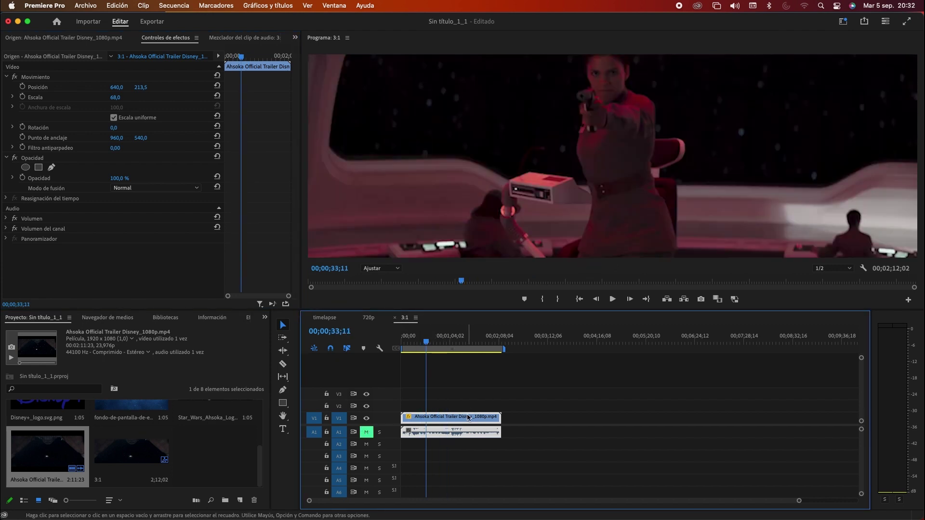
left_click(508, 421)
left_click_drag(508, 421, 465, 420)
right_click(465, 423)
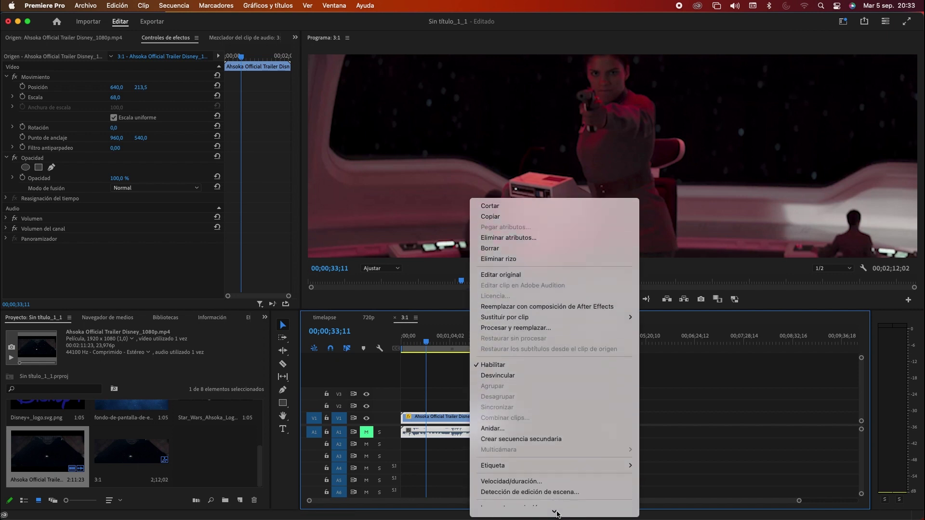
mouse_move(556, 514)
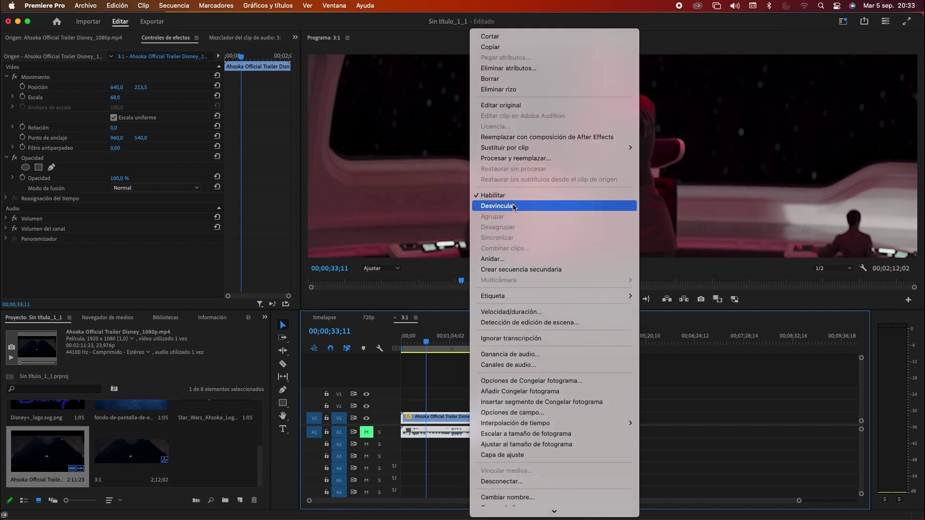
left_click(505, 206)
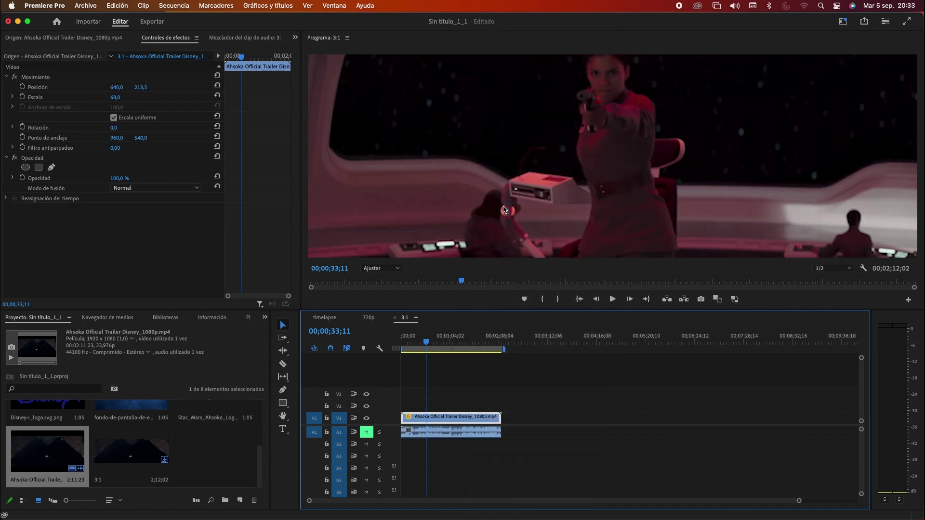
Select only the trailer's audio clip on A1 and delete it.
left_click(513, 410)
left_click(492, 419)
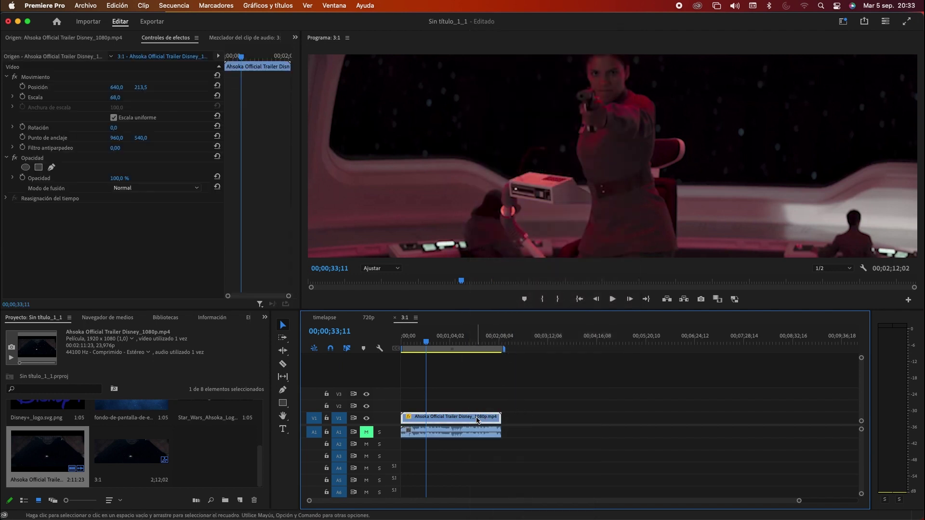
left_click(478, 433)
left_click(481, 418)
left_click(481, 432)
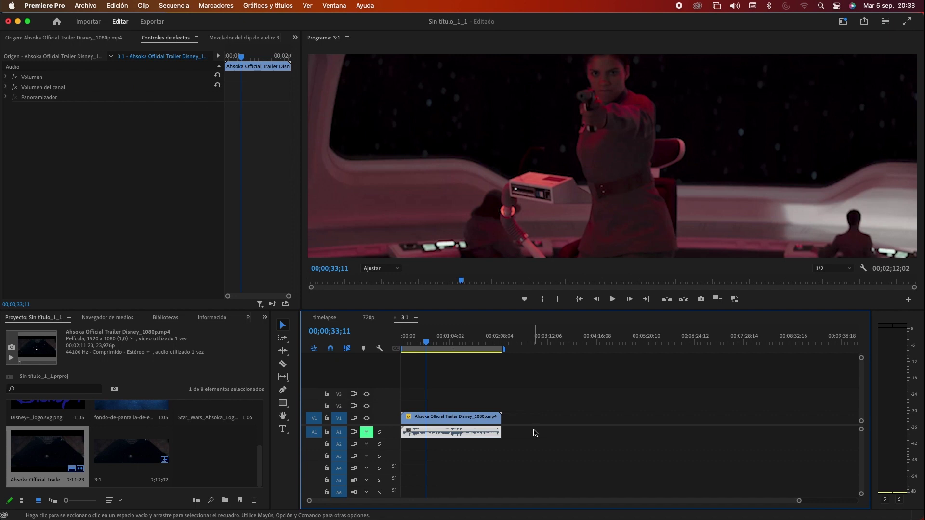
key("Delete")
left_click(365, 432)
left_click_drag(427, 342, 416, 343)
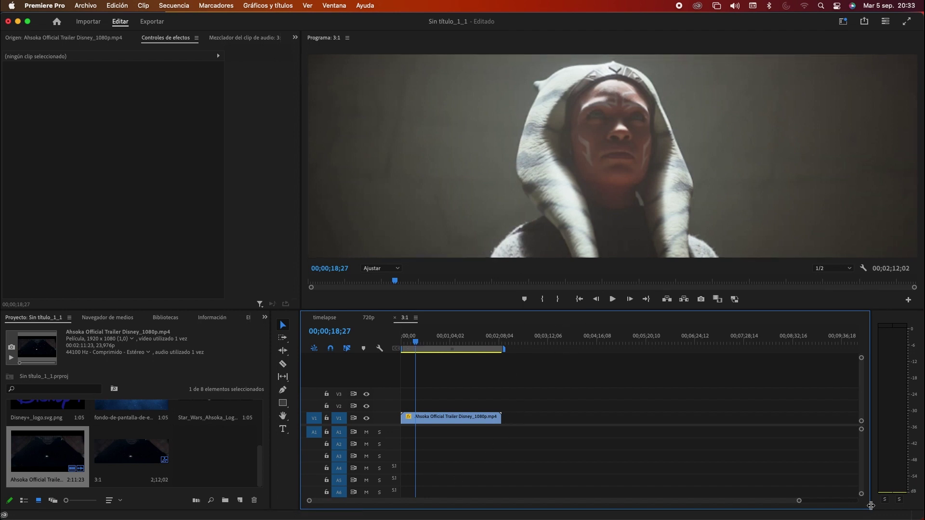
Zoom the timeline and expand all tracks to show clip thumbnails.
left_click_drag(798, 501, 623, 504)
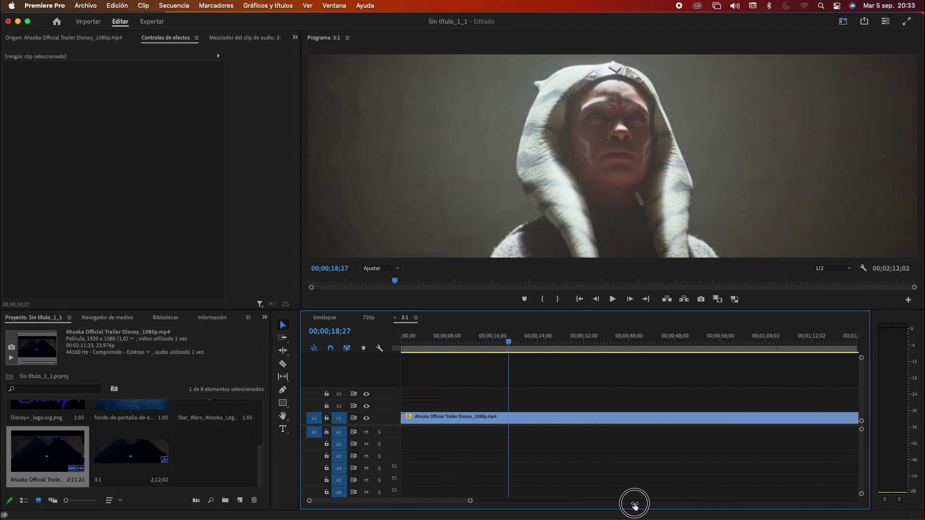
left_click(380, 349)
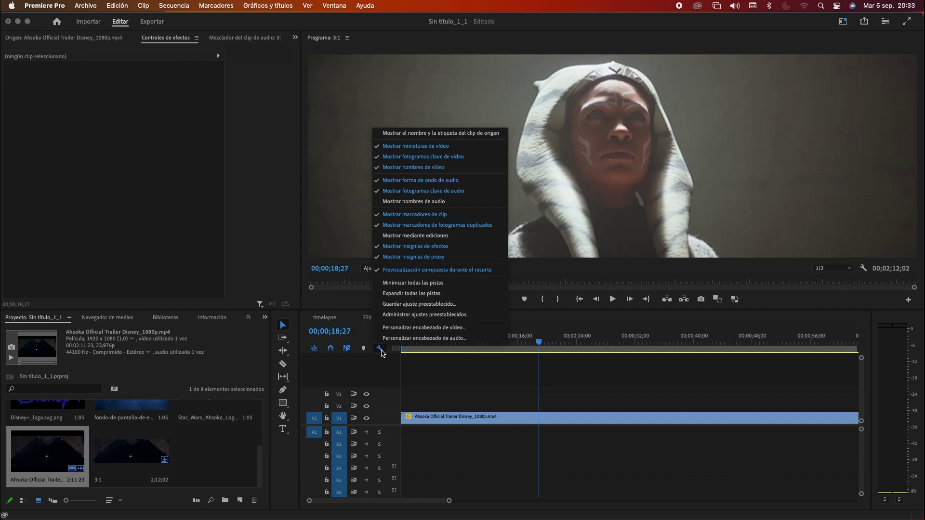
left_click(424, 295)
Scrub to 00;00;18;13, the frame just after the Lucasfilm logo.
left_click_drag(427, 340, 536, 346)
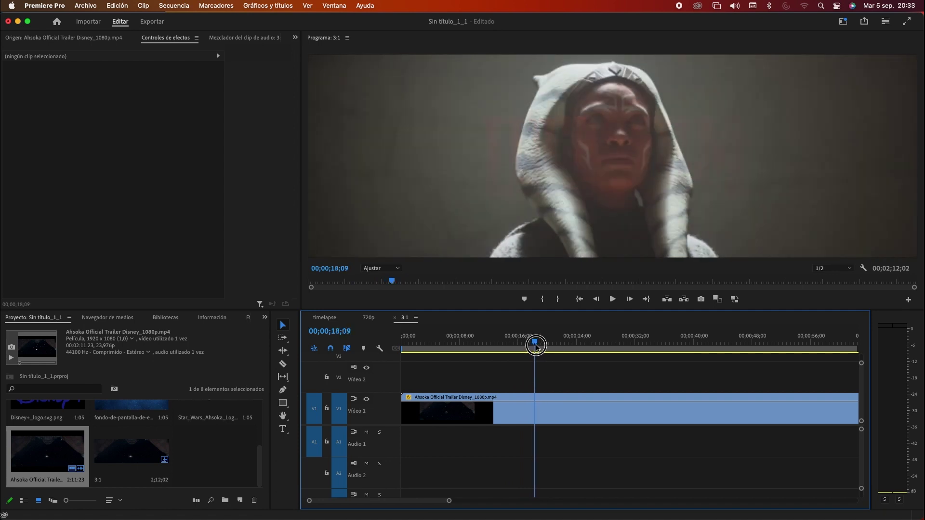
left_click_drag(537, 346, 533, 348)
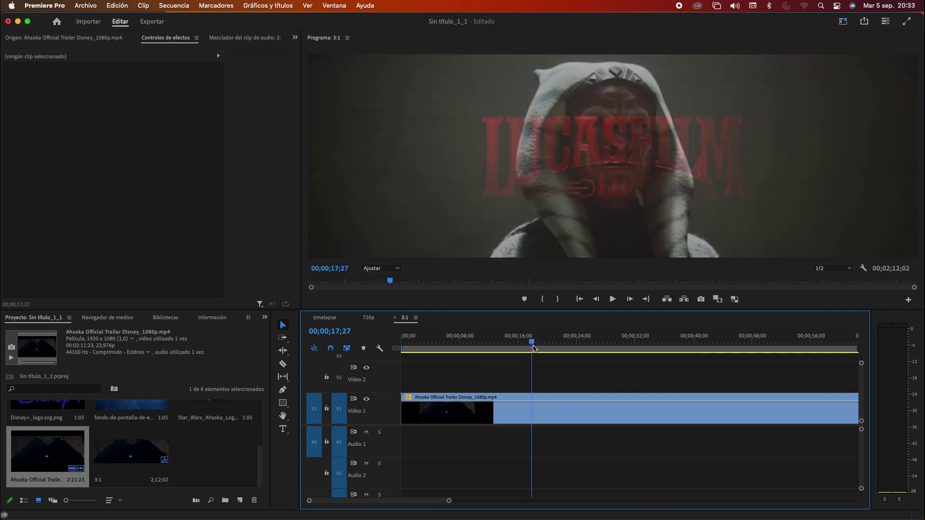
left_click_drag(533, 348, 534, 347)
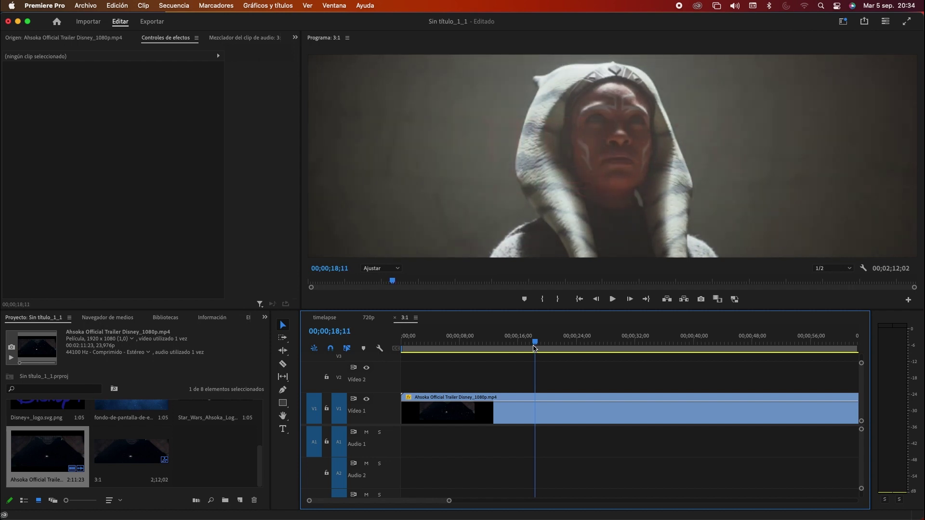
left_click_drag(533, 348, 533, 347)
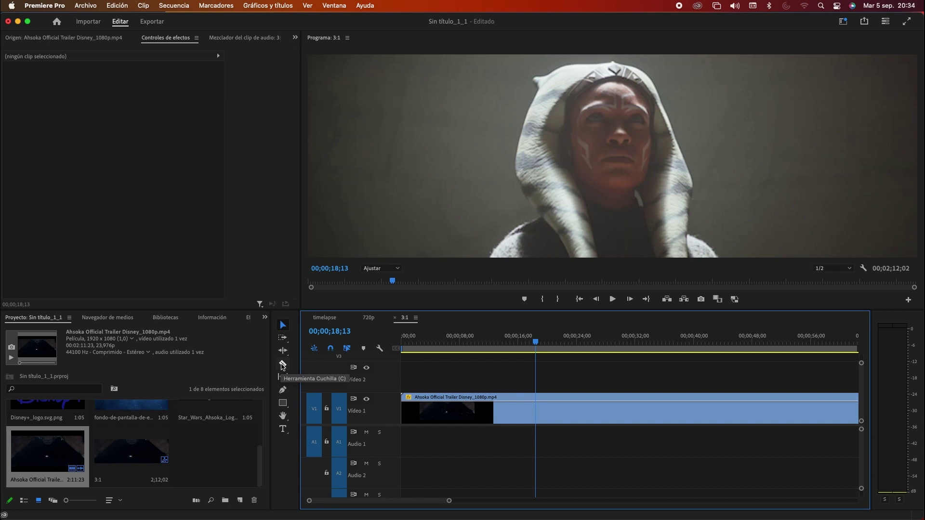
left_click(284, 366)
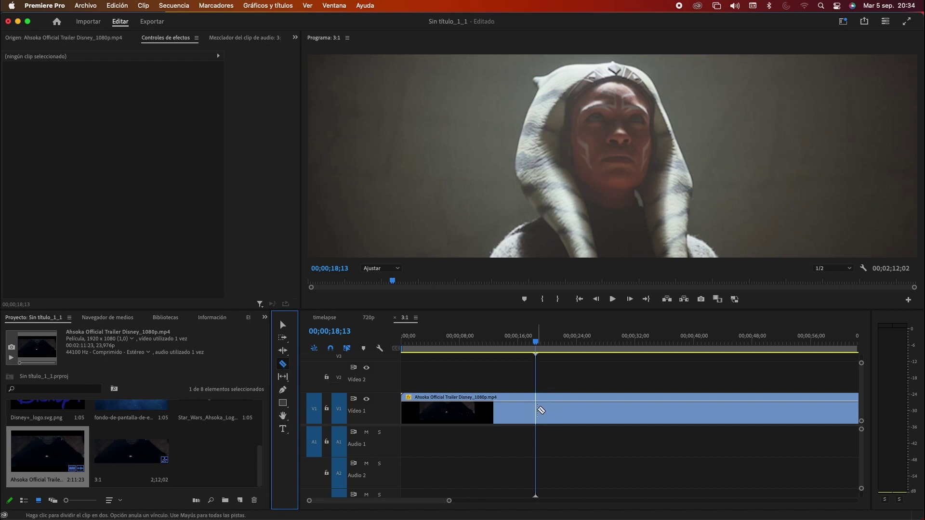
Split the trailer at 00;00;18;13 and move the second piece right, leaving a gap.
left_click(535, 410)
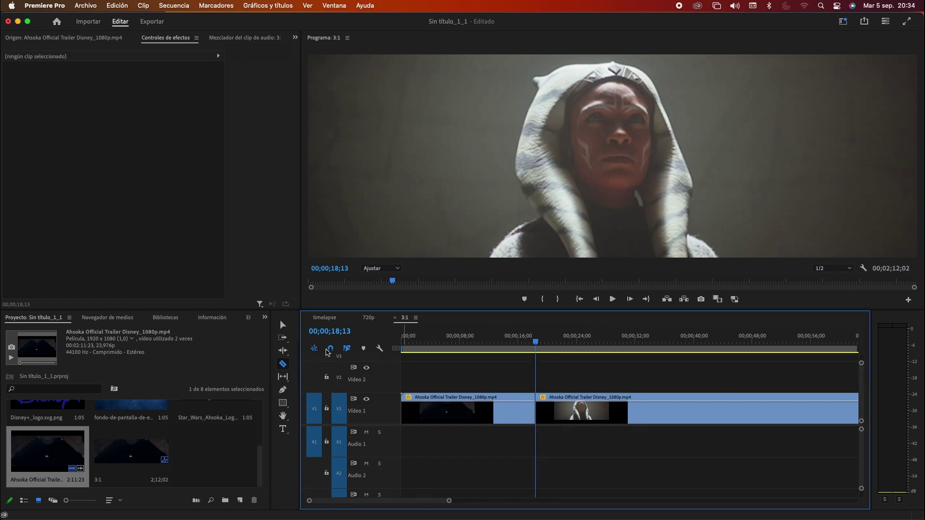
key("v")
left_click(628, 406)
left_click_drag(628, 406, 670, 406)
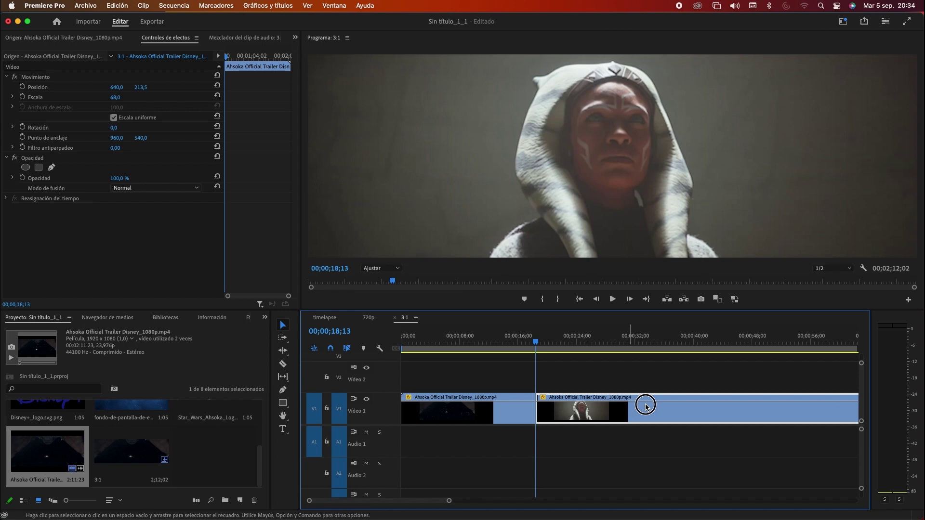
left_click(499, 412)
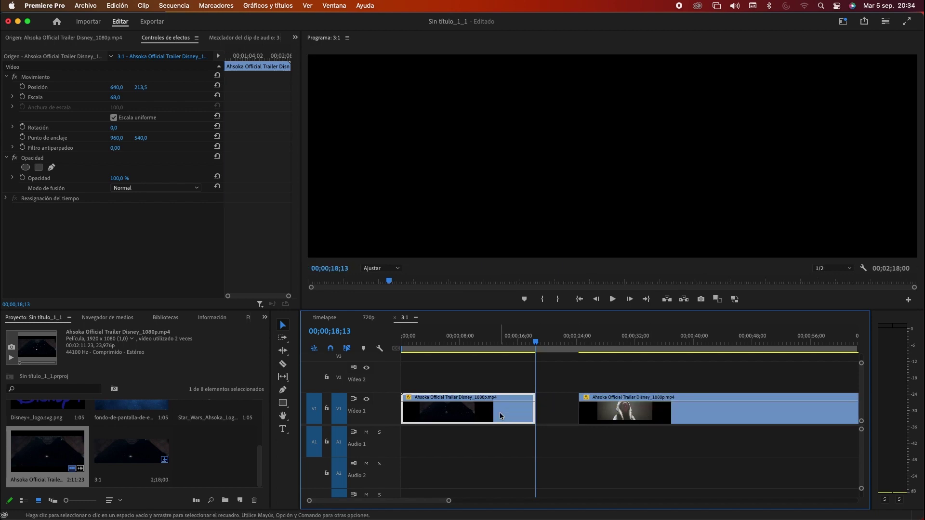
left_click(602, 413)
mouse_move(519, 345)
left_mouse_down()
mouse_move(481, 348)
mouse_move(589, 365)
left_mouse_up()
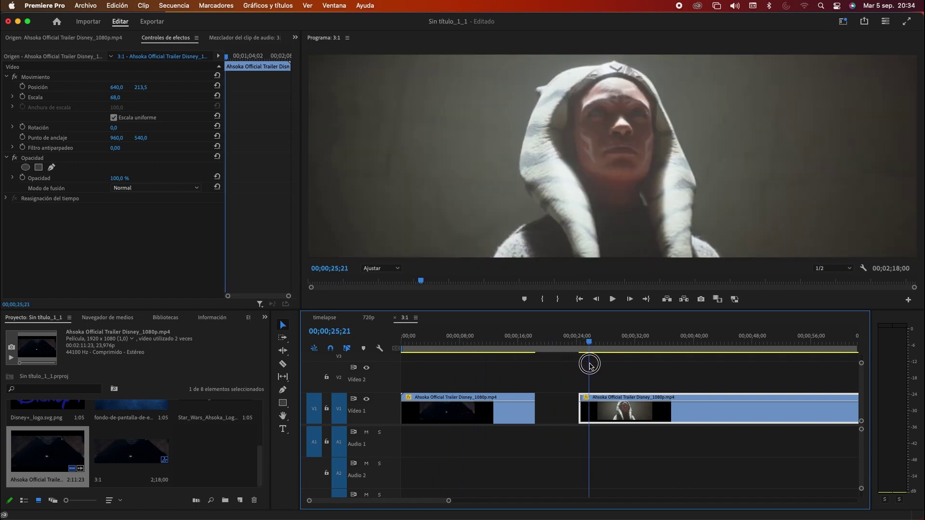
left_click_drag(590, 364, 591, 364)
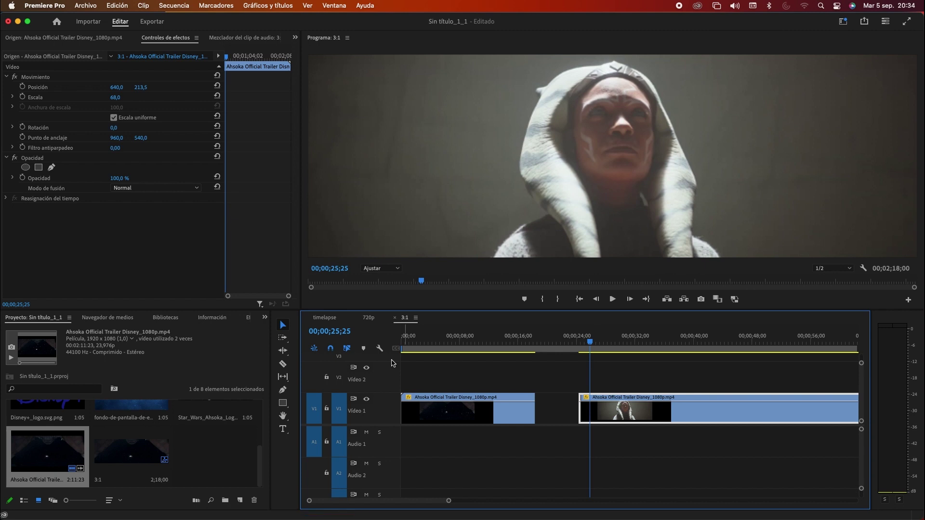
Split the second piece at 00;00;25;25 and push the remaining clip later.
left_click(282, 364)
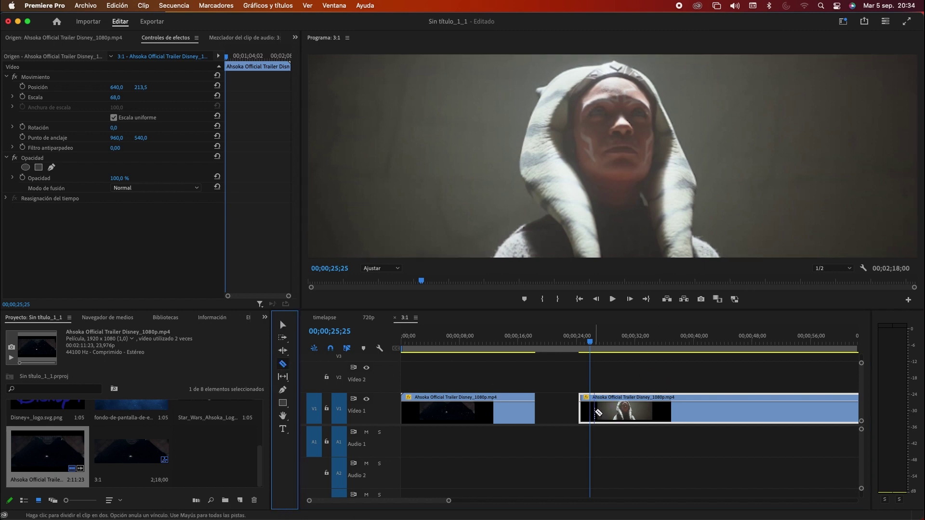
left_click(599, 412)
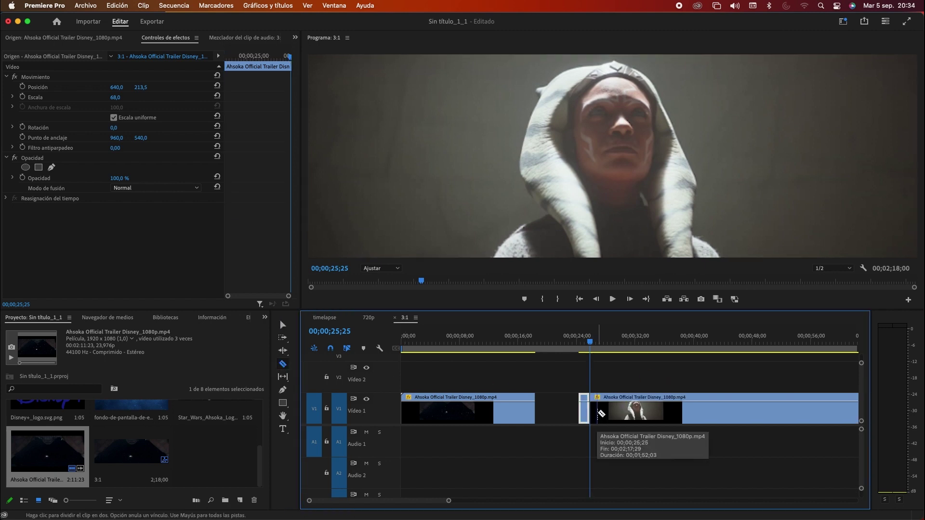
left_click(283, 325)
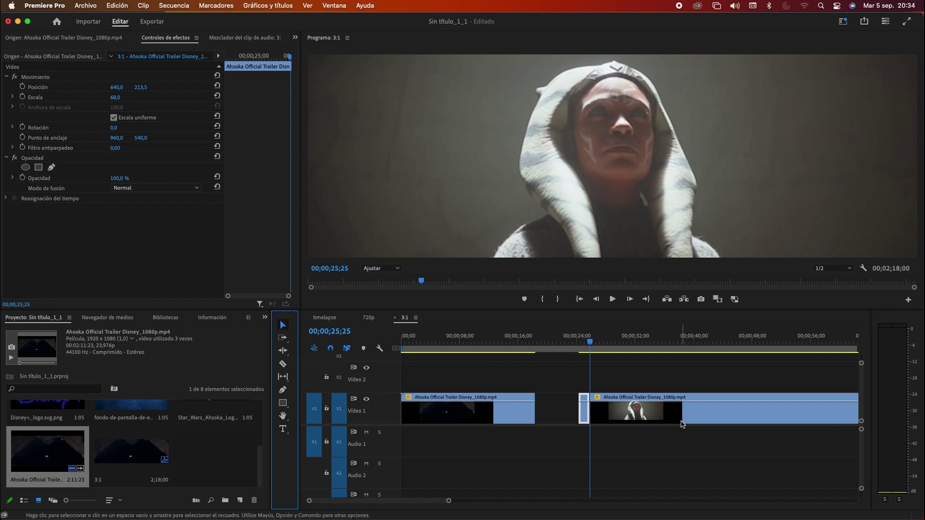
left_click_drag(680, 409, 687, 408)
mouse_move(590, 343)
left_mouse_down()
mouse_move(578, 346)
mouse_move(746, 370)
left_mouse_up()
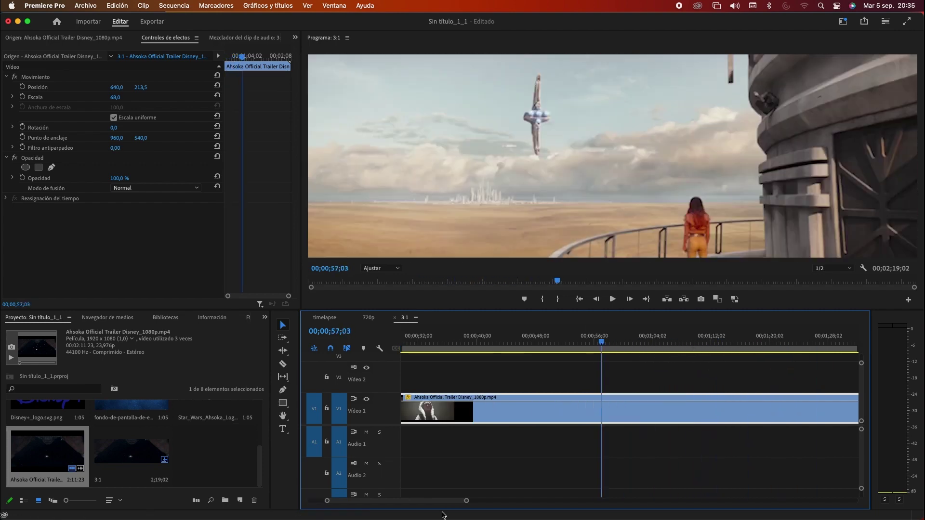
key("minus")
Split the last clip at 01;57;06.
key("c")
key("super+k")
mouse_move(746, 370)
left_mouse_down()
mouse_move(652, 345)
mouse_move(722, 345)
left_mouse_up()
key("v")
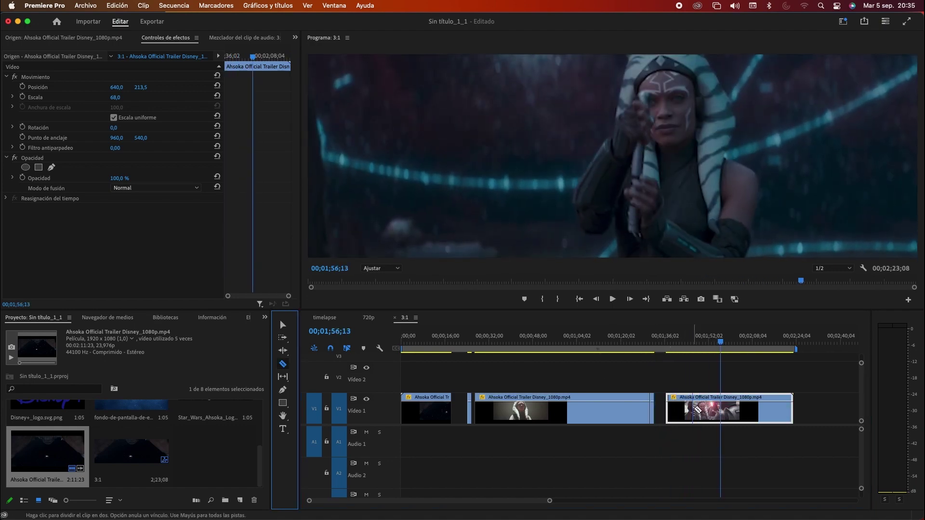
key("super+k")
key("equal")
left_click_drag(652, 341, 716, 341)
Split near 02;08 and at 02;17;03, then move the final piece later with a gap.
key("c")
left_click_drag(718, 410, 728, 410)
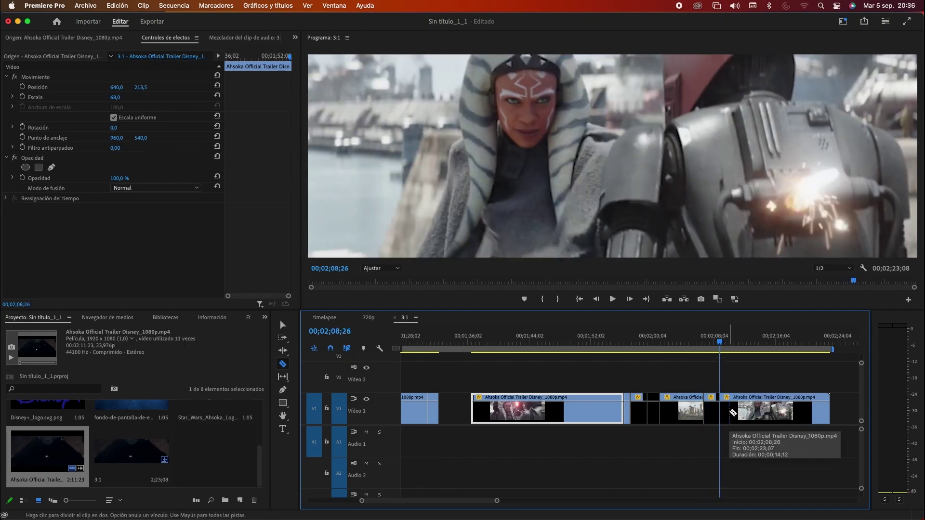
left_click(762, 409)
left_click_drag(752, 341, 783, 343)
left_click(783, 409)
key("v")
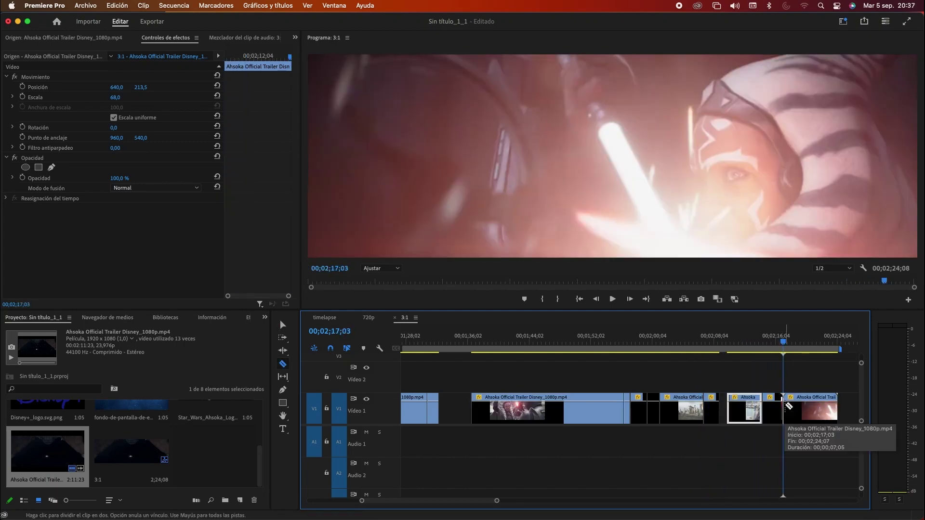
left_click_drag(811, 410, 823, 412)
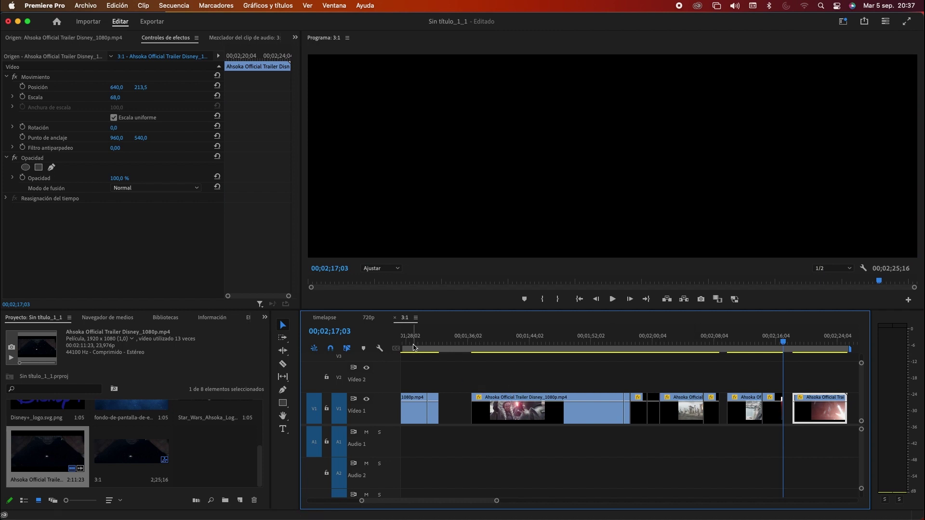
Scroll to about 01;31 and drag a short trailer piece near 01;32 apart on V1.
scroll(481, 385, "left", 10)
scroll(442, 388, "left", 2)
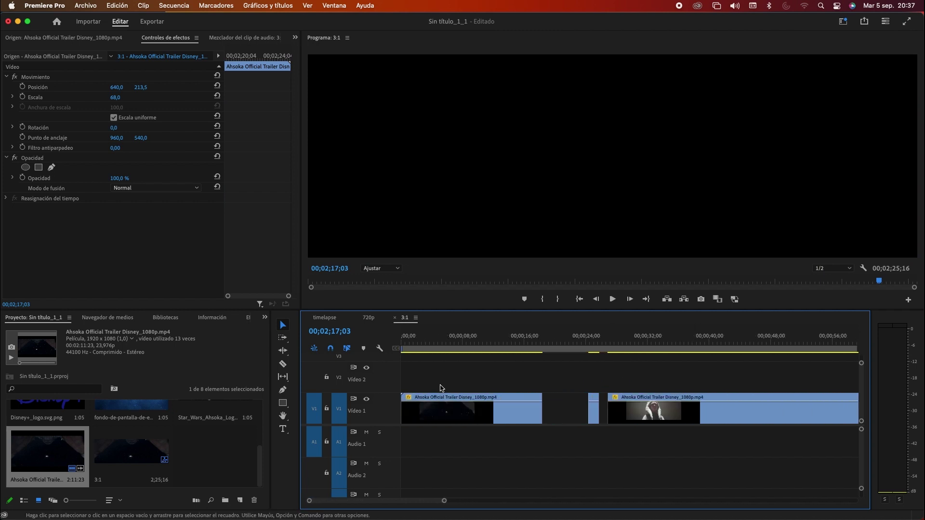
scroll(442, 387, "right", 3)
left_click_drag(493, 345, 493, 343)
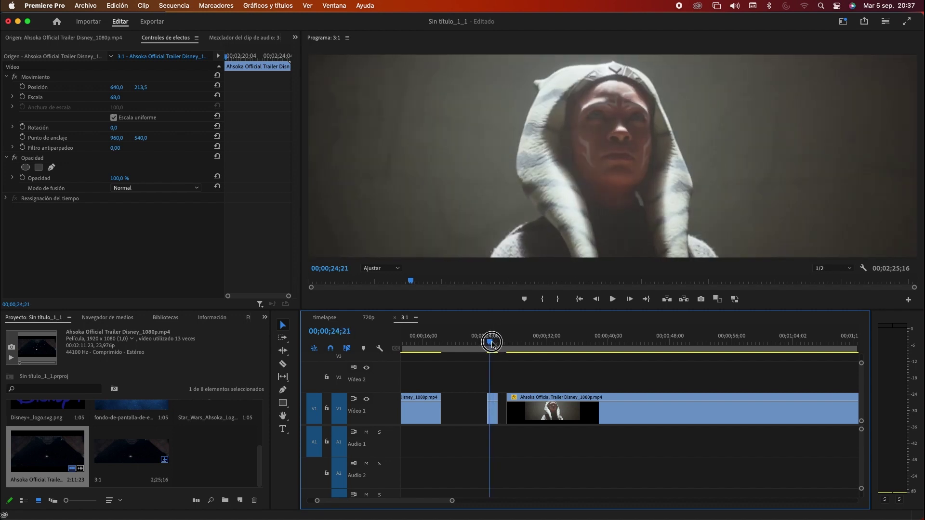
scroll(587, 360, "right", 2)
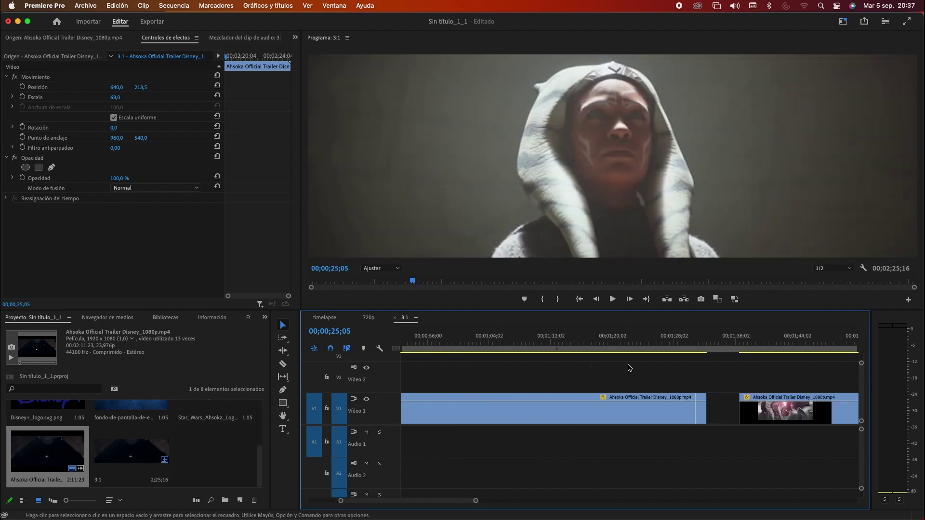
scroll(573, 366, "right", 2)
scroll(558, 373, "right", 2)
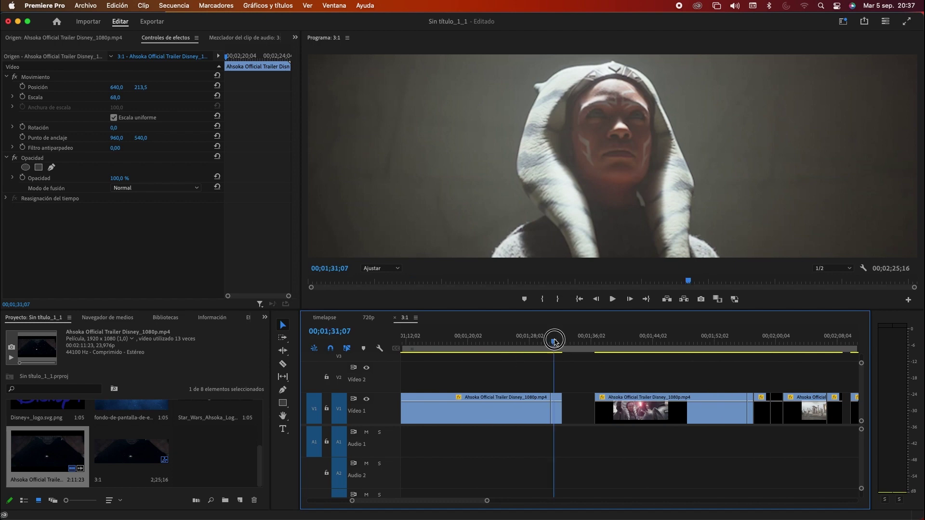
left_click(556, 341)
left_click_drag(558, 407, 563, 407)
Preview the short piece's frames and move the following clip slightly earlier.
left_click(561, 343)
left_click_drag(562, 342, 565, 343)
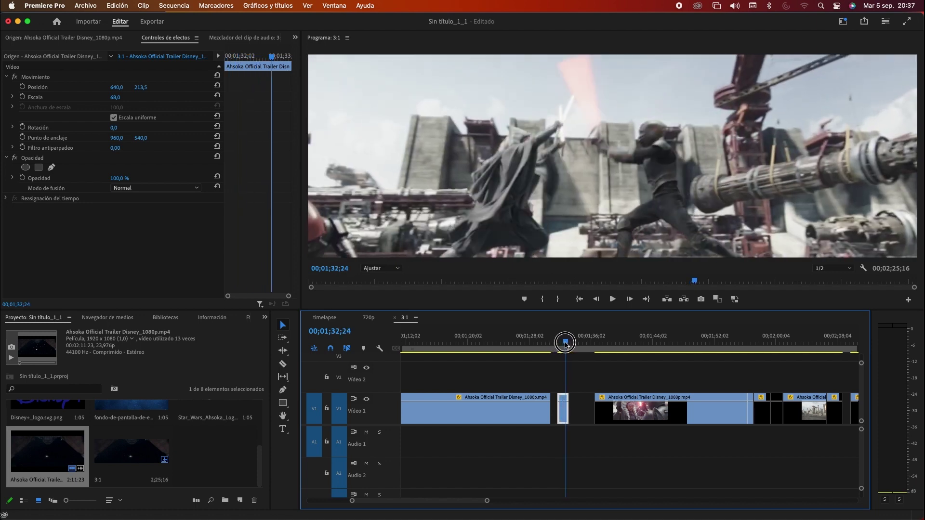
left_click_drag(566, 343, 574, 344)
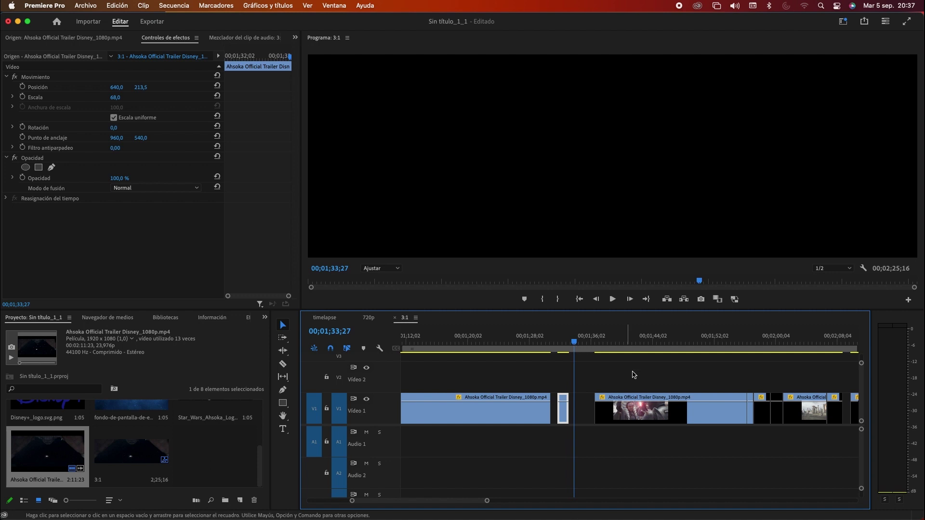
left_click_drag(689, 410, 681, 411)
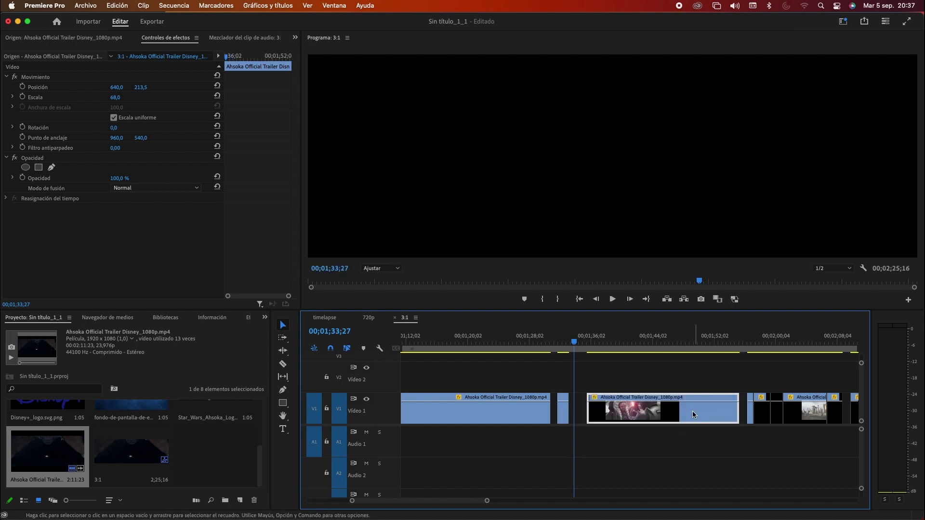
Move the short clips near 01;32, 01;56, 02;00 and 02;08 up to Video 2.
left_click_drag(564, 412, 564, 381)
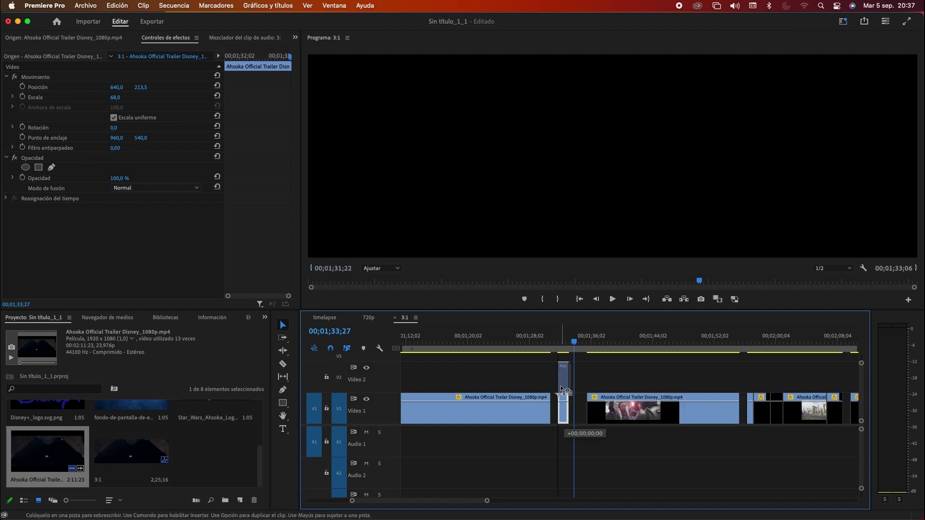
mouse_move(750, 410)
left_mouse_down()
mouse_move(750, 378)
mouse_move(775, 377)
left_mouse_up()
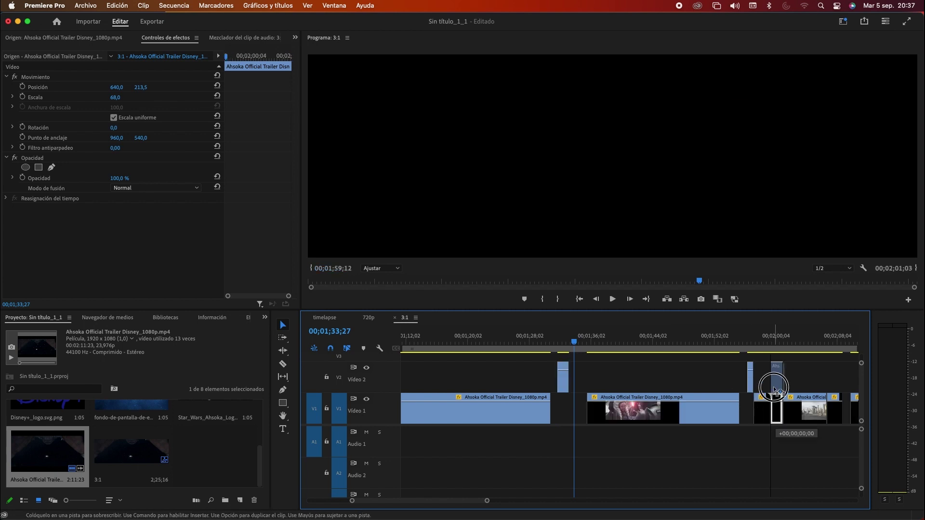
left_click(750, 347)
left_click_drag(751, 347, 777, 348)
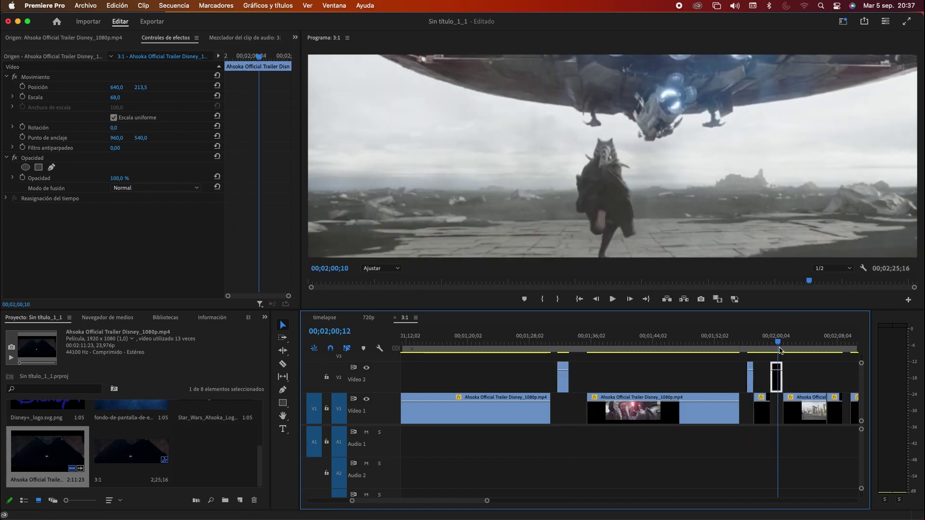
scroll(691, 401, "right", 5)
left_click_drag(617, 412, 616, 378)
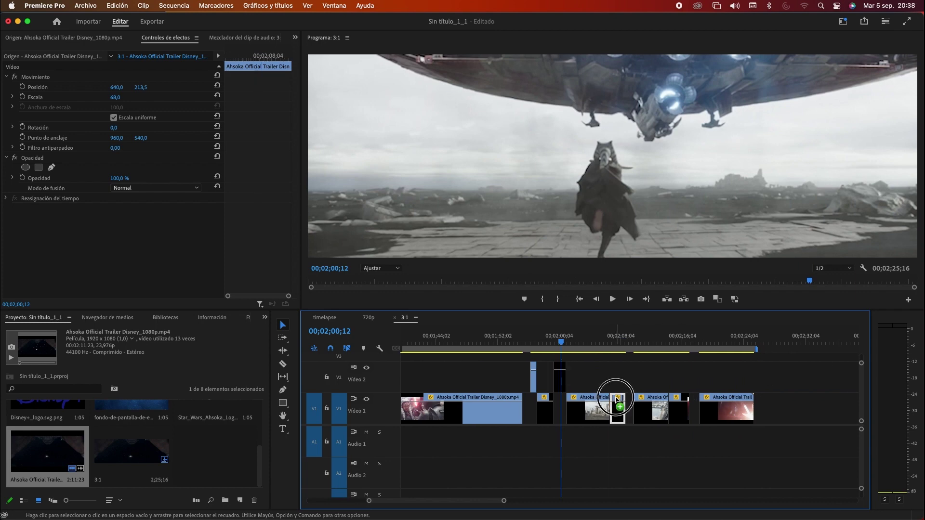
left_click_drag(679, 409, 678, 376)
Marquee-select the leftover Video 1 clips and delete them.
left_click(620, 346)
left_click(679, 345)
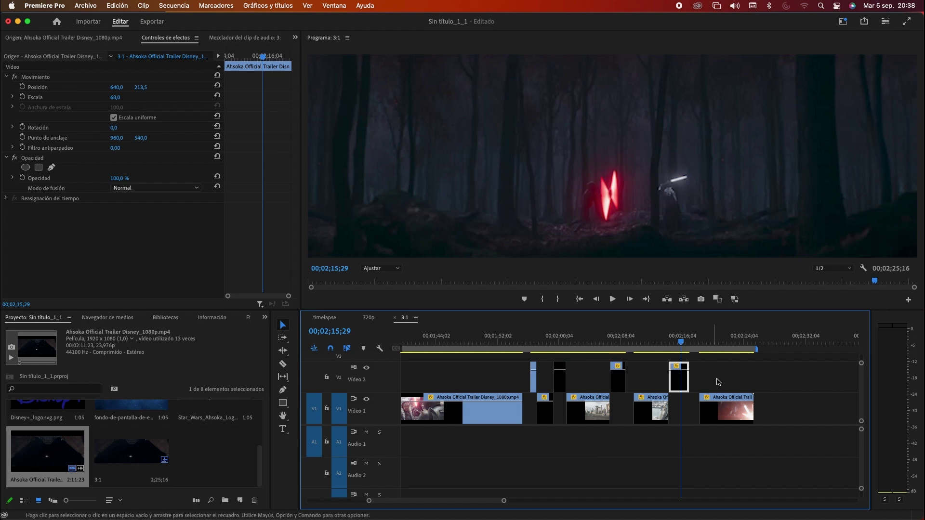
left_click_drag(775, 408, 488, 452)
key("Delete")
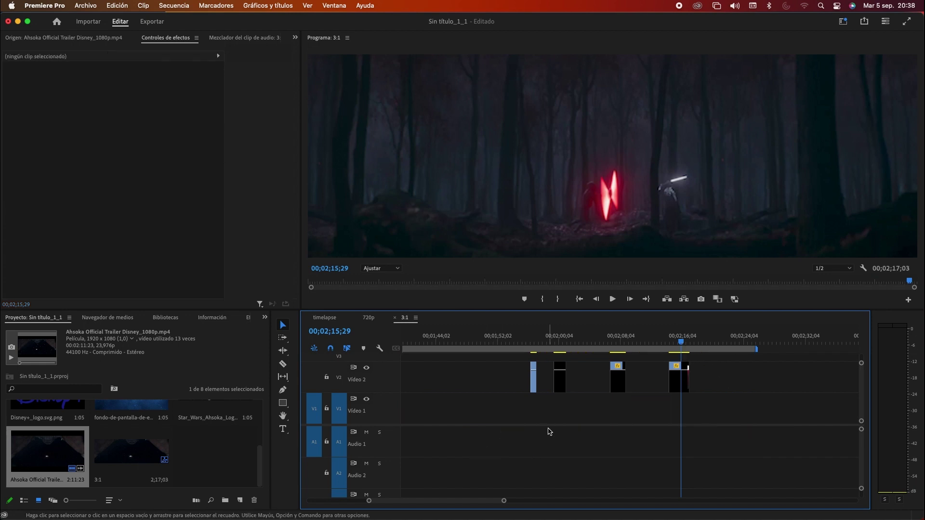
Delete the remaining Video 1 clips and move the last short clip to Video 2.
scroll(547, 431, "left", 10)
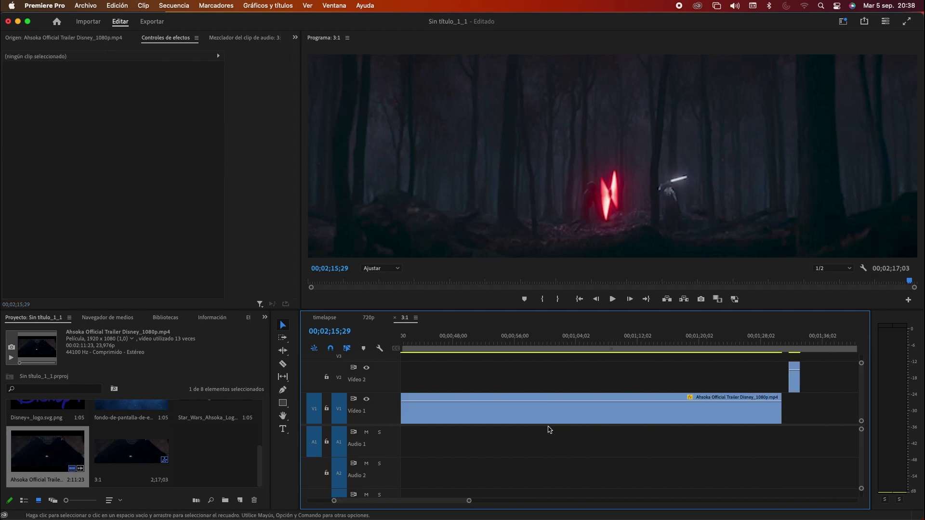
left_click(587, 423)
key("Delete")
scroll(576, 420, "left", 10)
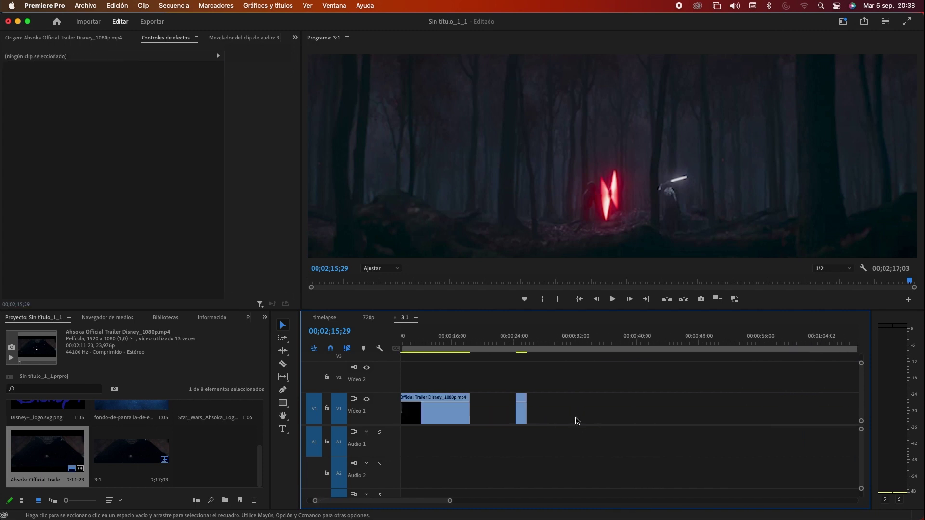
left_click_drag(595, 417, 593, 380)
left_click(528, 408)
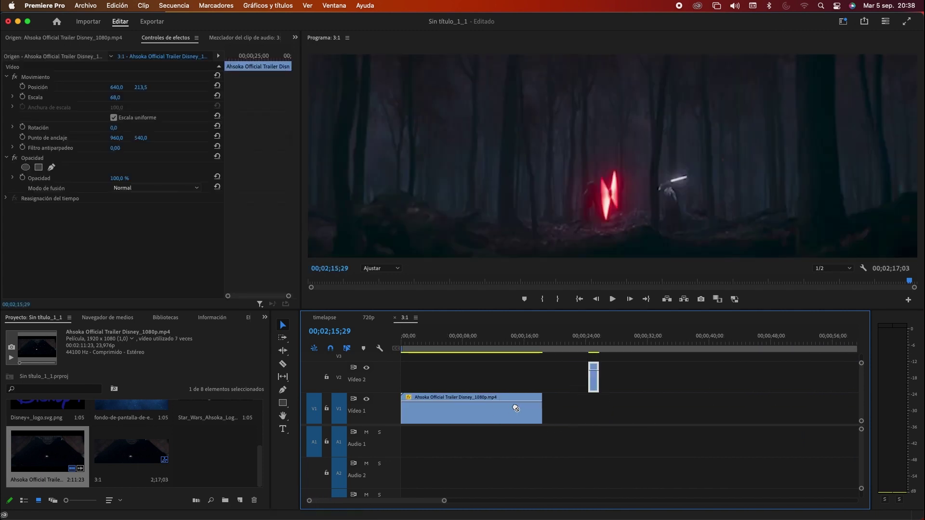
key("Delete")
scroll(547, 424, "right", 15)
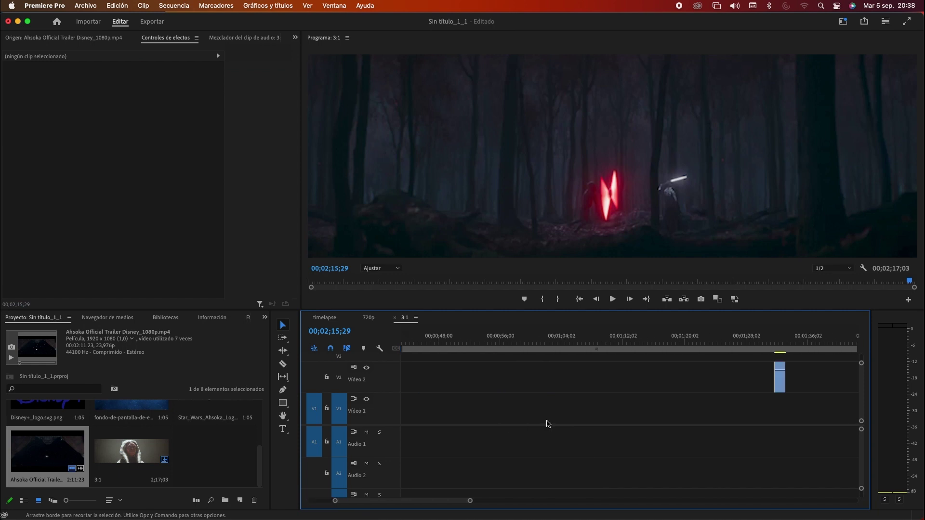
scroll(547, 423, "left", 5)
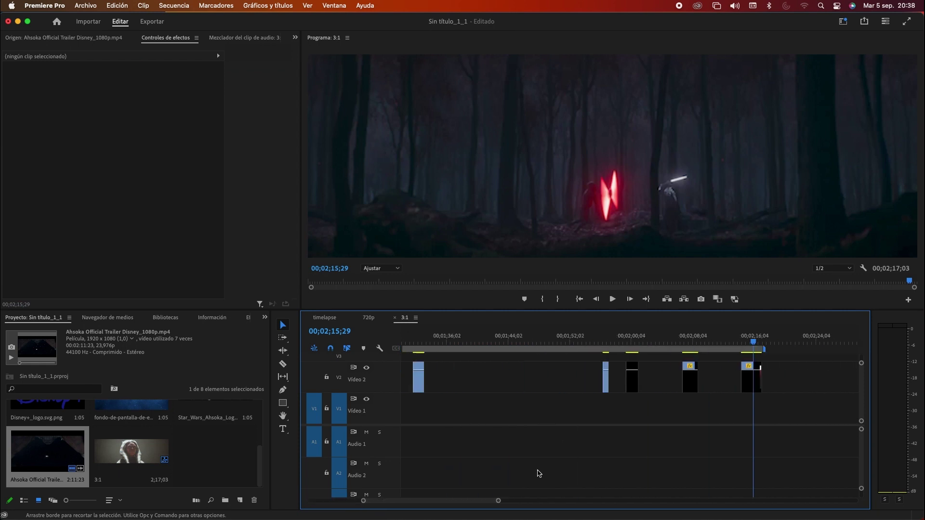
scroll(525, 501, "down", 5)
scroll(558, 501, "down", 3)
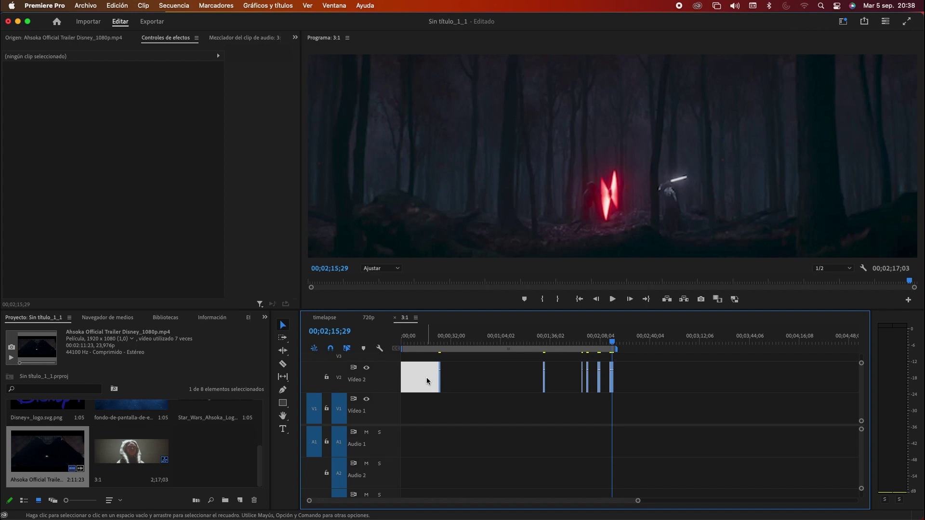
Ripple delete every gap on Video 2 so the clips run back to back, 00;00;10;06 long.
key("shift+Delete")
left_click(452, 380)
key("Delete")
key("Delete")
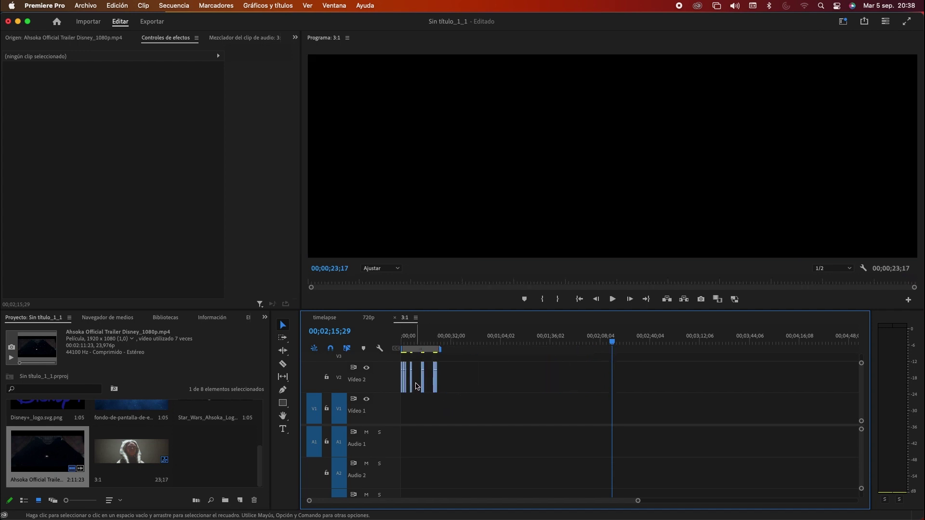
key("Delete")
key("Delete")
left_click(417, 380)
key("Delete")
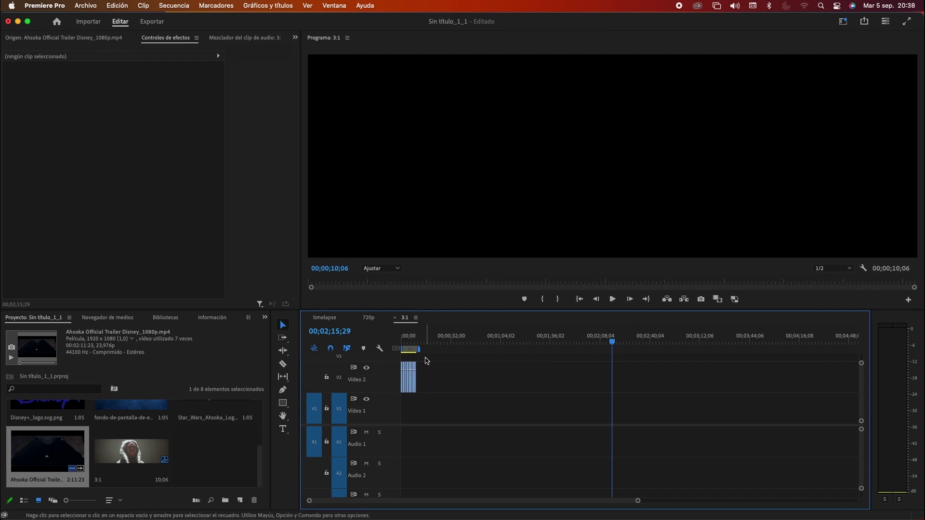
left_click_drag(413, 344, 405, 342)
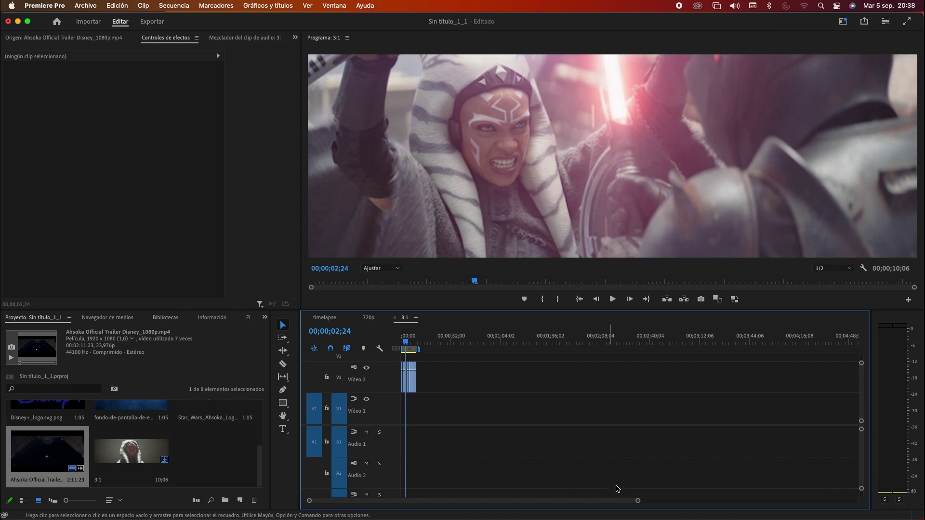
left_click_drag(639, 501, 505, 490)
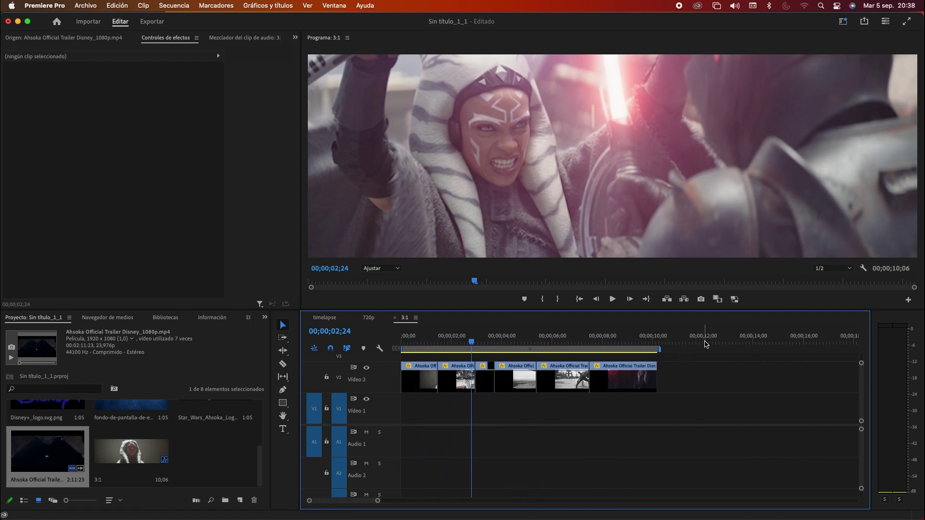
Mark the sequence out point at 00;00;15;00 on the timeline ruler.
left_click(719, 340)
left_click_drag(726, 340, 780, 332)
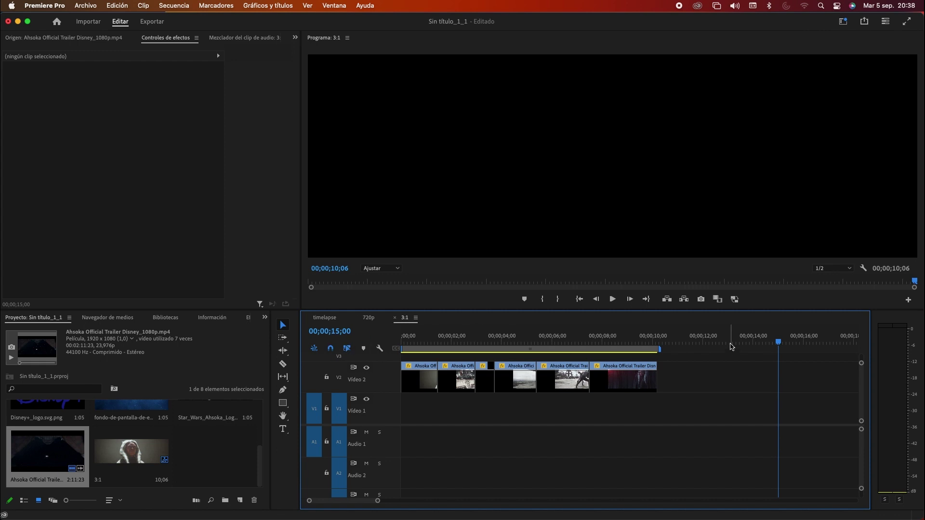
right_click(780, 345)
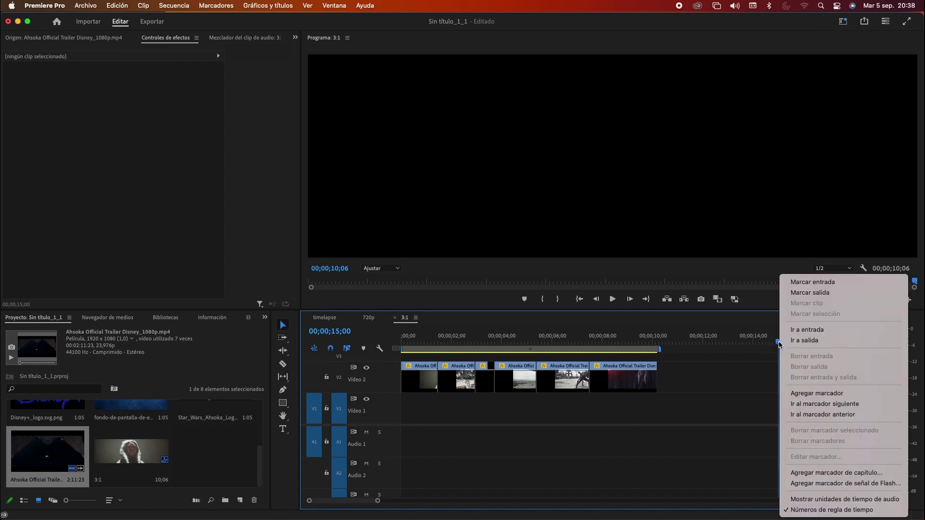
left_click(811, 292)
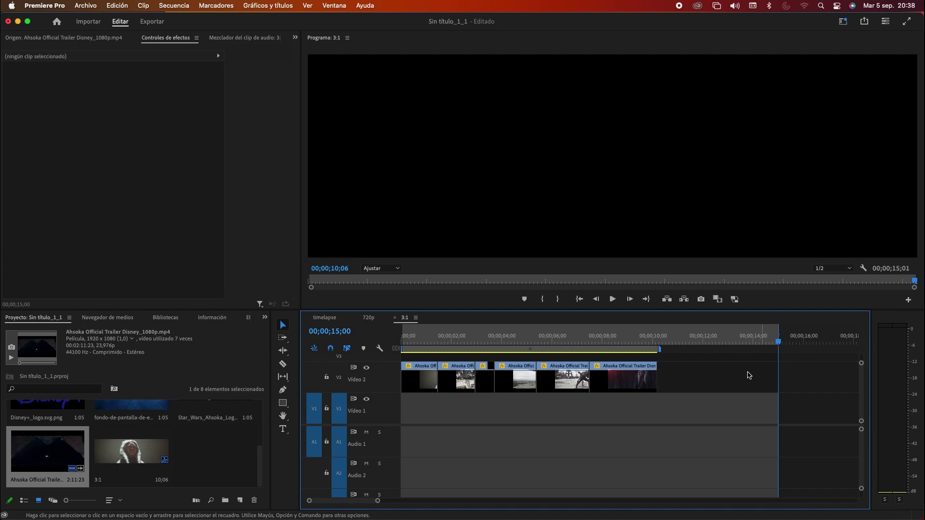
Lower the first clip's image by setting its Position to 640,0 / 239,5.
left_click_drag(420, 341, 579, 355)
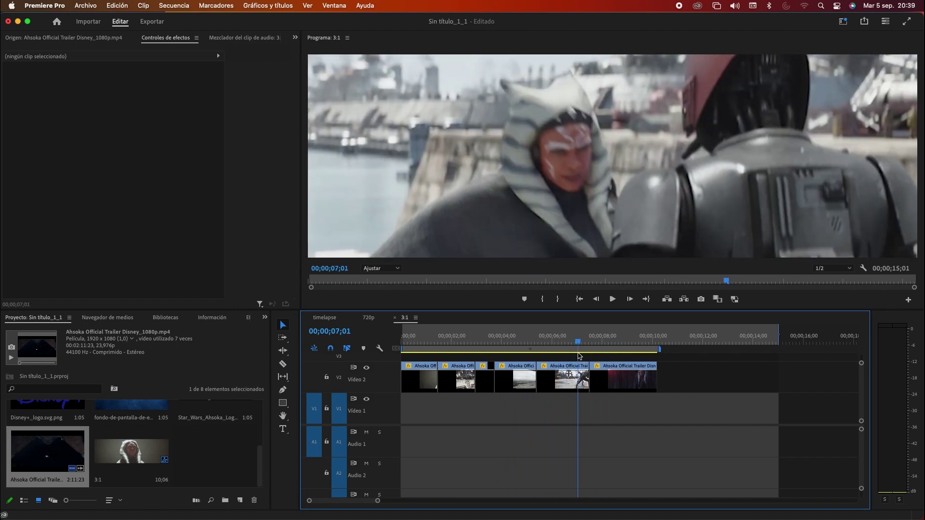
scroll(579, 356, "right", 2)
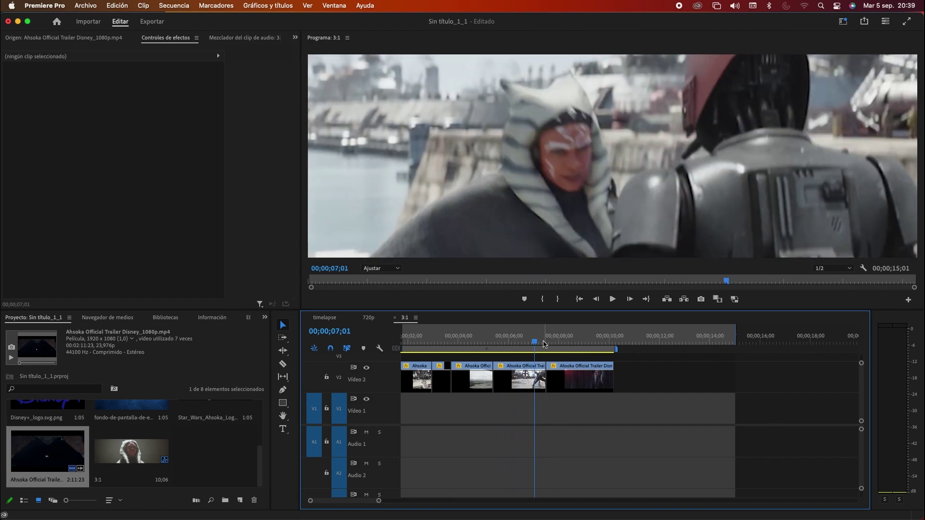
scroll(545, 343, "left", 2)
left_click_drag(578, 347, 419, 350)
left_click_drag(140, 88, 150, 87)
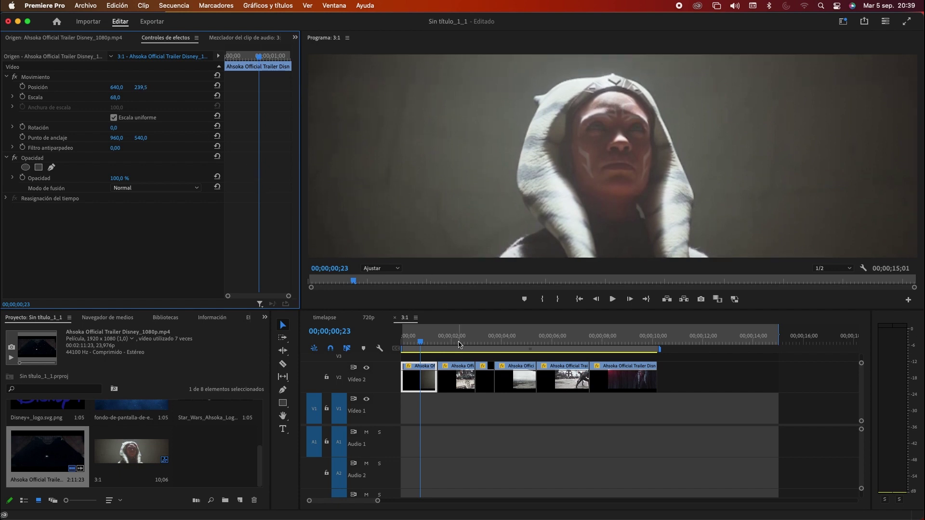
Set the short third V2 clip's Position to 640,0 / 265,5 so Ahsoka sits lower.
left_click(459, 343)
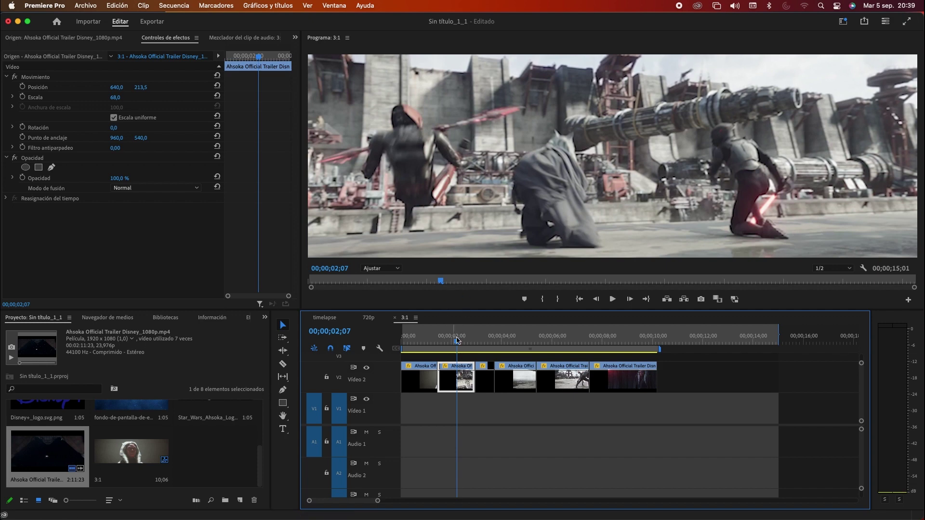
mouse_move(457, 344)
left_mouse_down()
mouse_move(449, 344)
mouse_move(484, 347)
left_mouse_up()
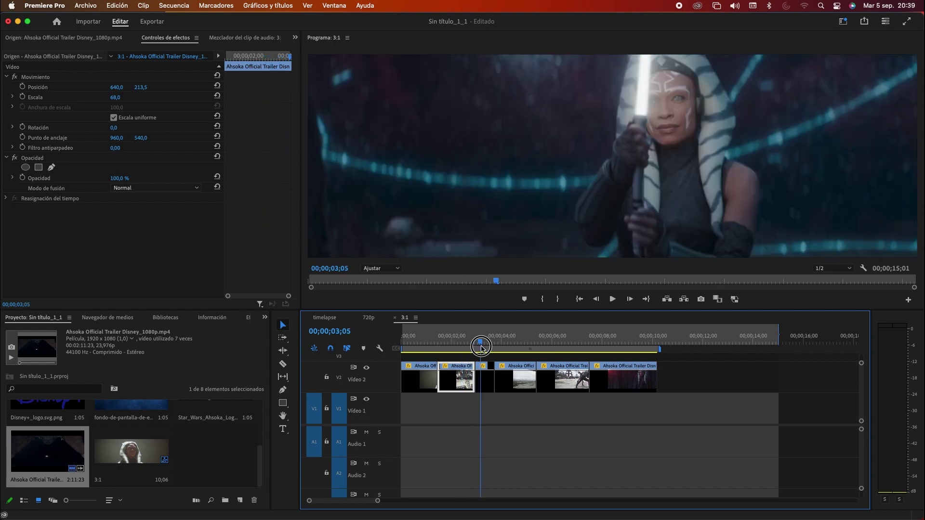
left_click(484, 379)
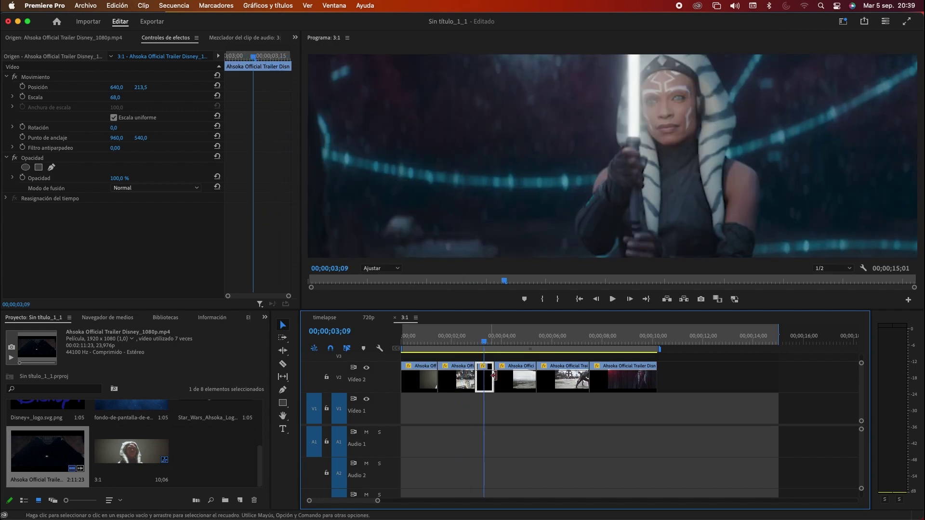
left_click_drag(140, 88, 170, 87)
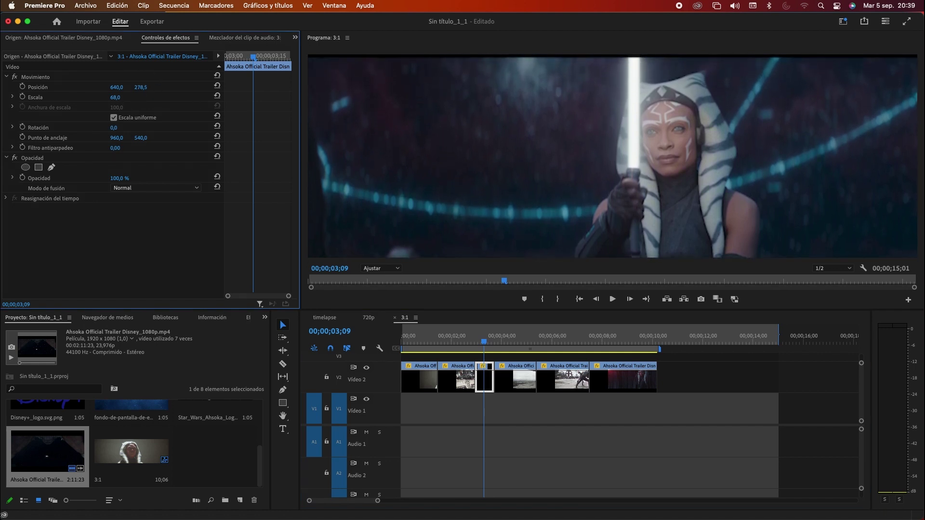
left_click_drag(170, 88, 164, 87)
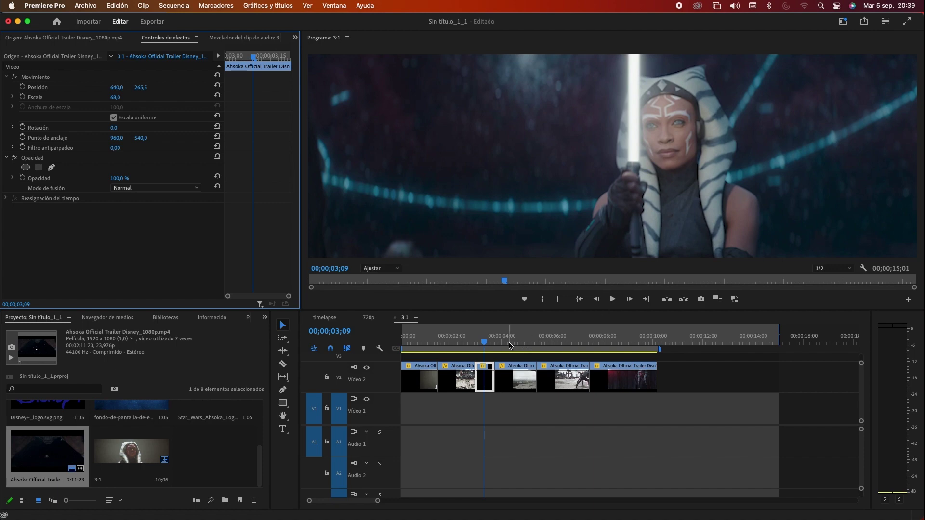
left_click_drag(484, 341, 657, 345)
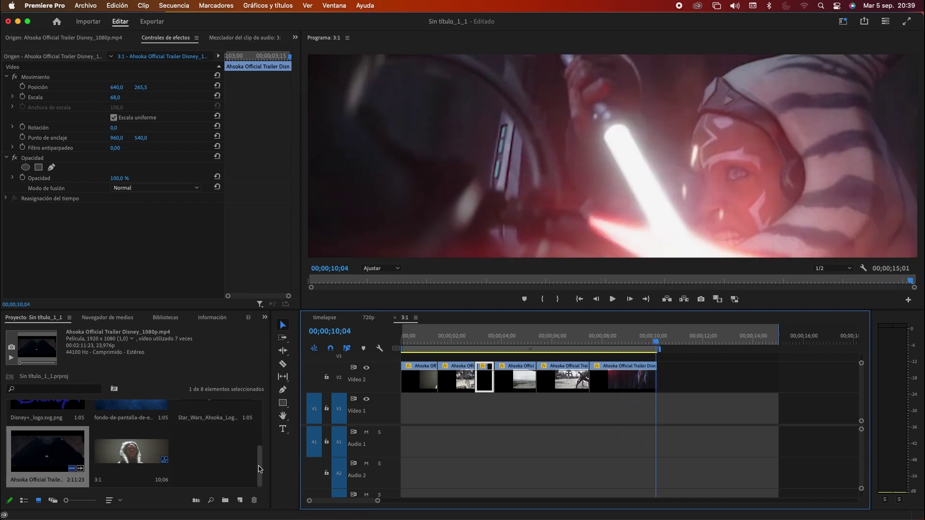
Drop the galaxy starfield image onto V2 after the last clip and extend it to 00;00;15;01.
left_click_drag(258, 469, 259, 451)
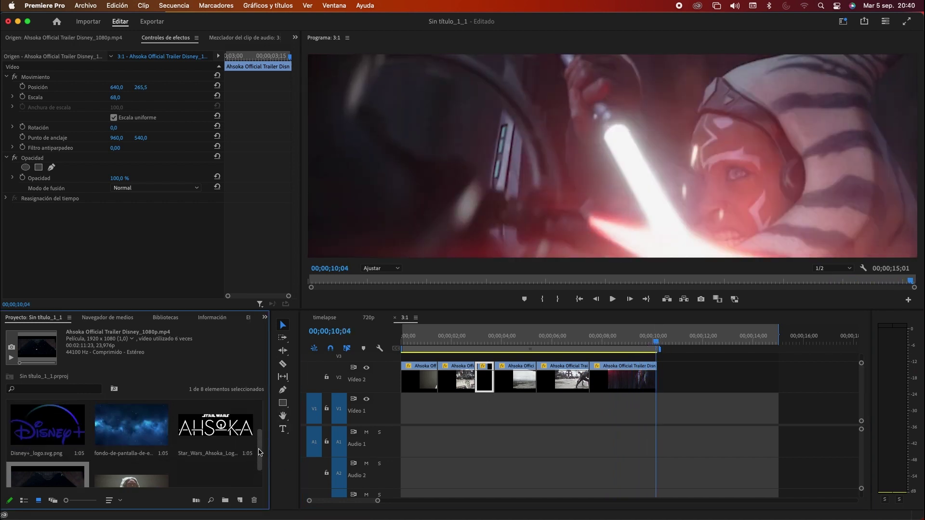
left_click(141, 433)
left_click_drag(131, 428, 660, 375)
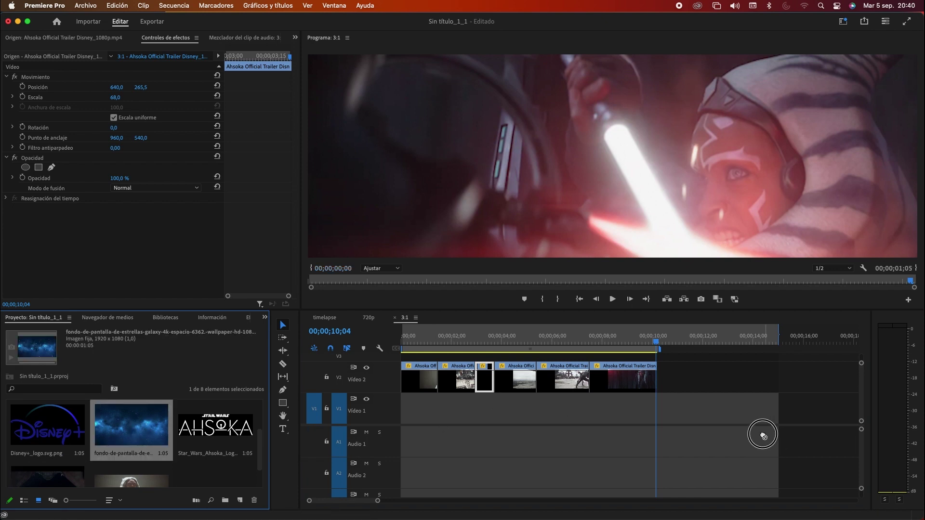
left_click_drag(688, 378, 759, 379)
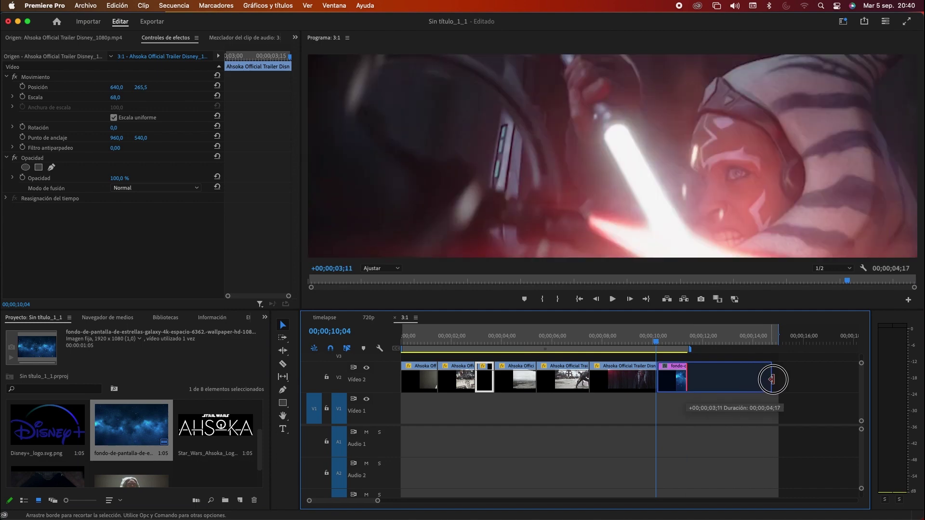
left_click_drag(759, 379, 771, 380)
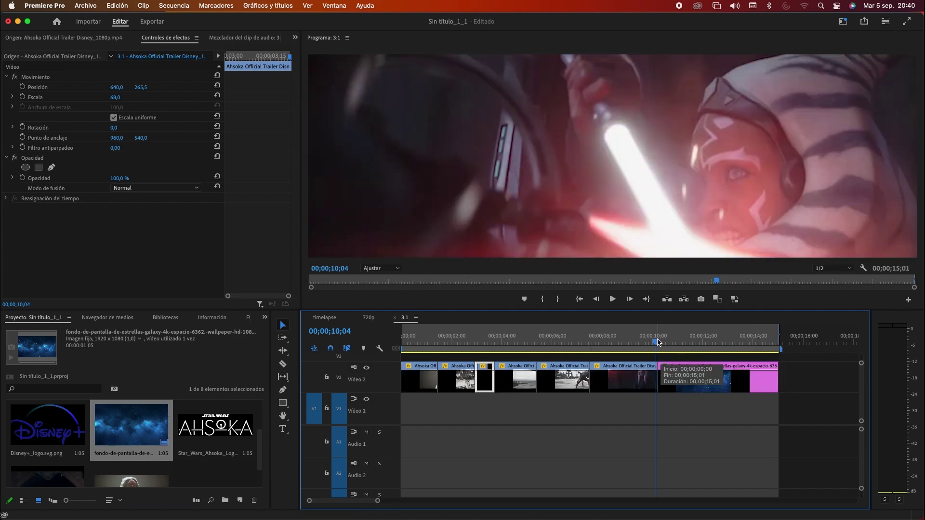
left_click_drag(662, 342, 689, 348)
left_click(479, 212)
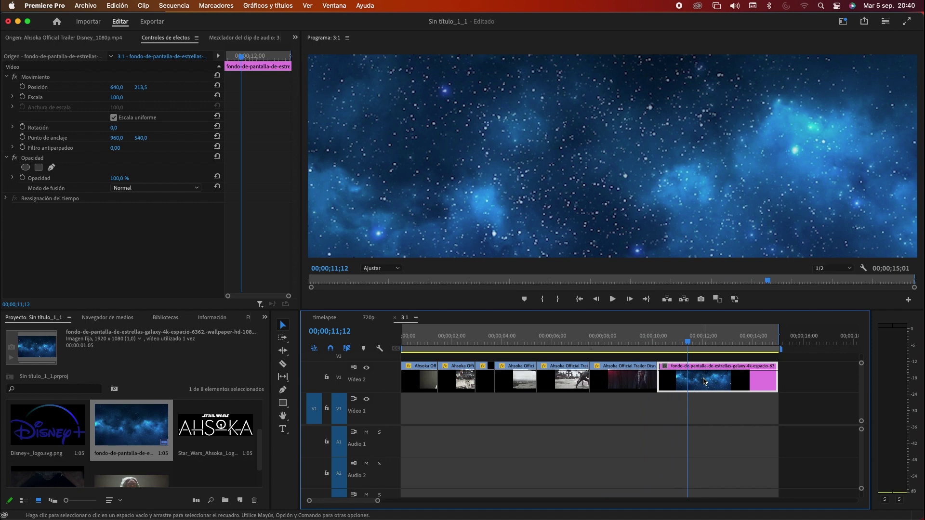
Set the galaxy background clip's Escala to 68,0.
left_click(118, 98)
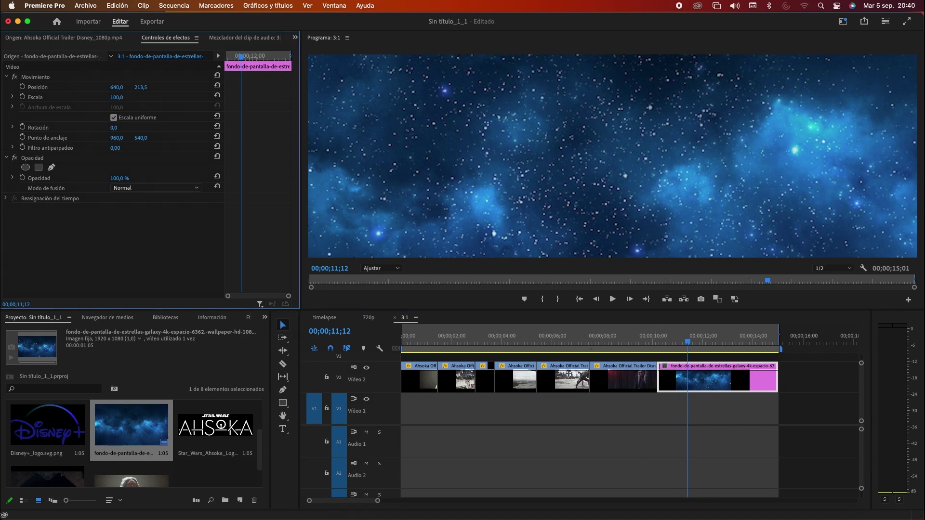
left_click_drag(118, 98, 102, 98)
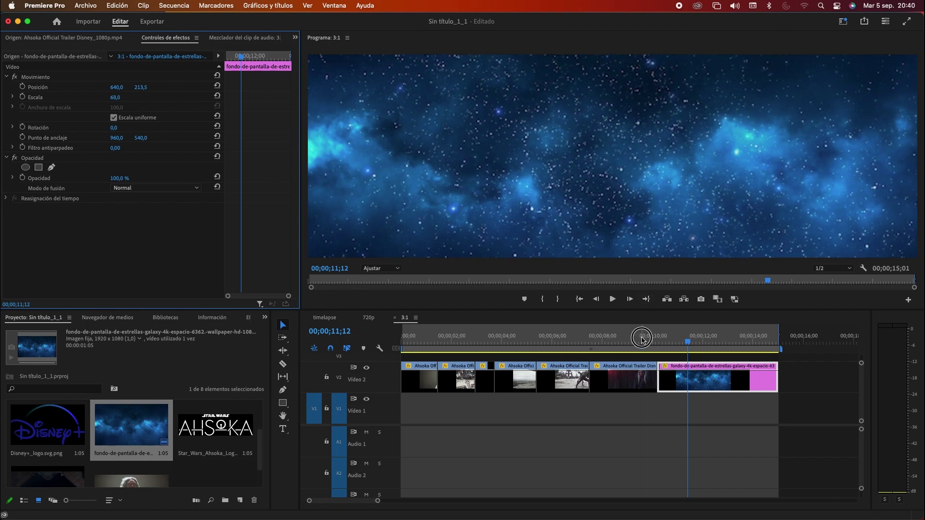
left_click_drag(642, 339, 694, 340)
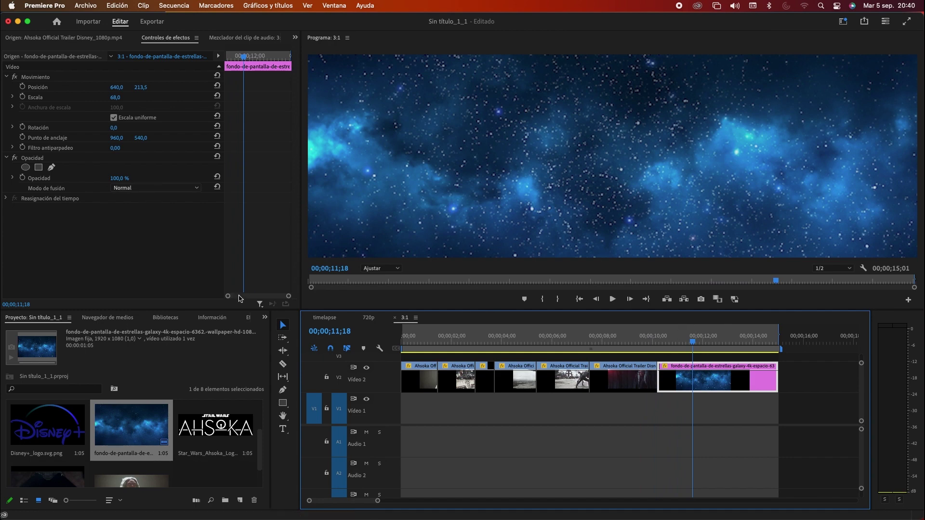
left_click(210, 427)
Place Star_Wars_Ahsoka_Logo_bw.png on V3 above the galaxy clip, trimmed to match it.
left_click_drag(206, 430, 662, 363)
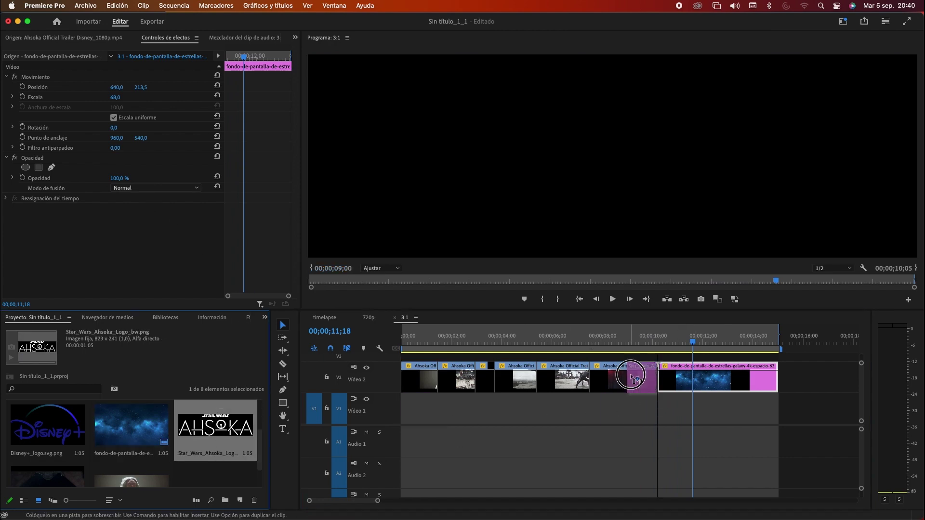
left_click_drag(659, 362, 778, 357)
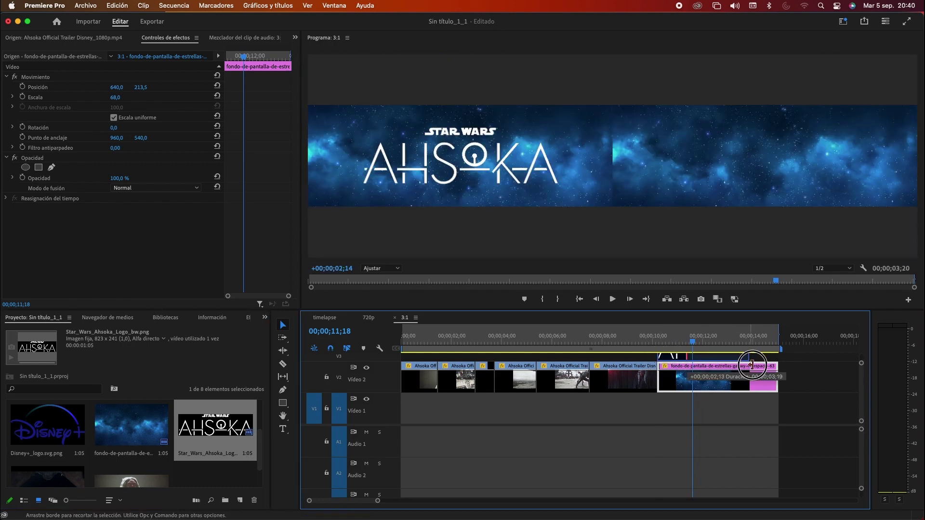
mouse_move(702, 338)
left_mouse_down()
mouse_move(406, 337)
mouse_move(687, 352)
left_mouse_up()
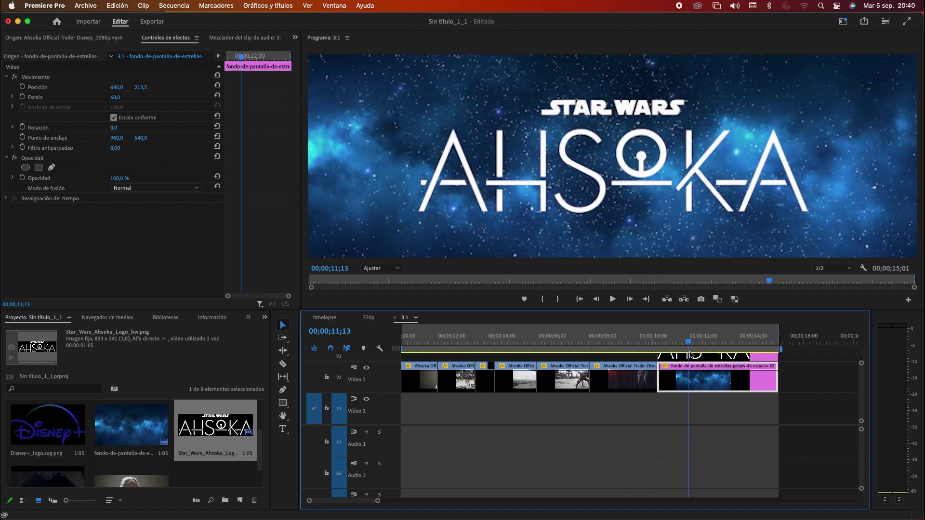
Scale the Ahsoka logo clip down to 58,0.
left_click(710, 358)
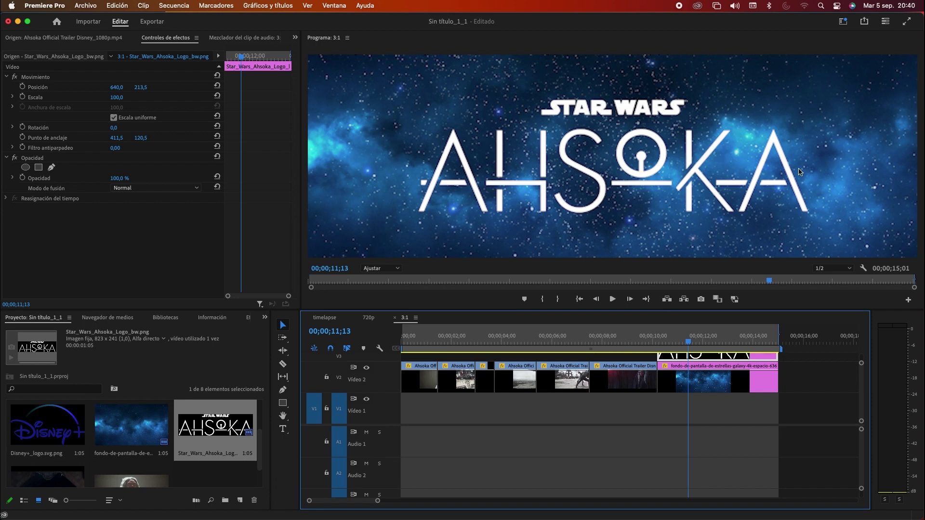
left_click(310, 56)
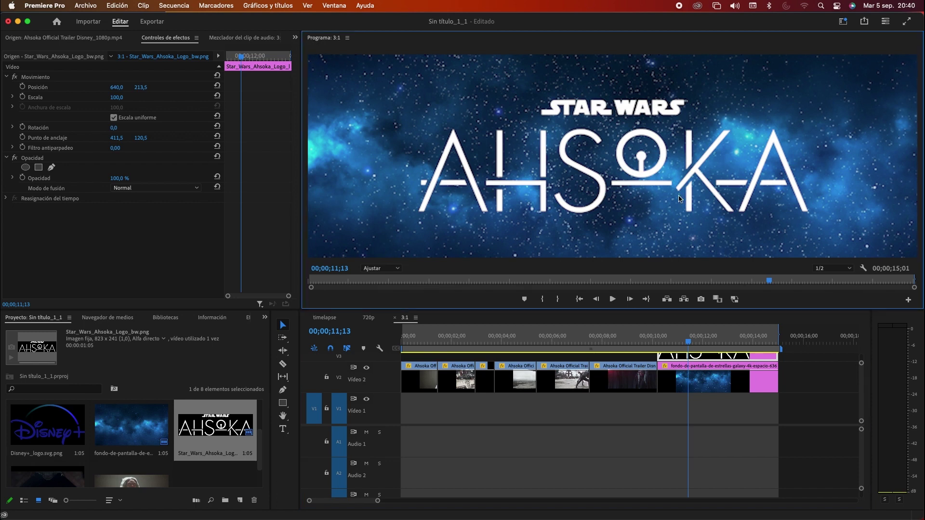
left_click(718, 358)
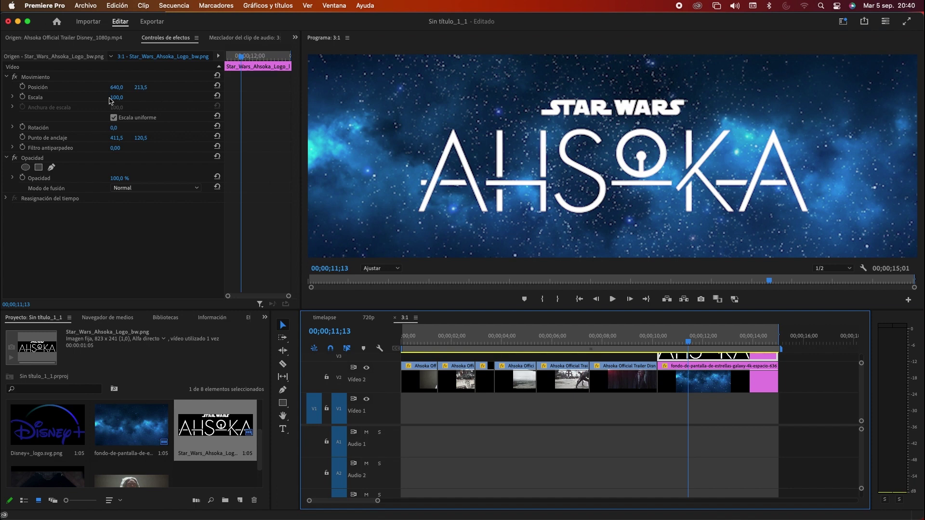
left_click(167, 39)
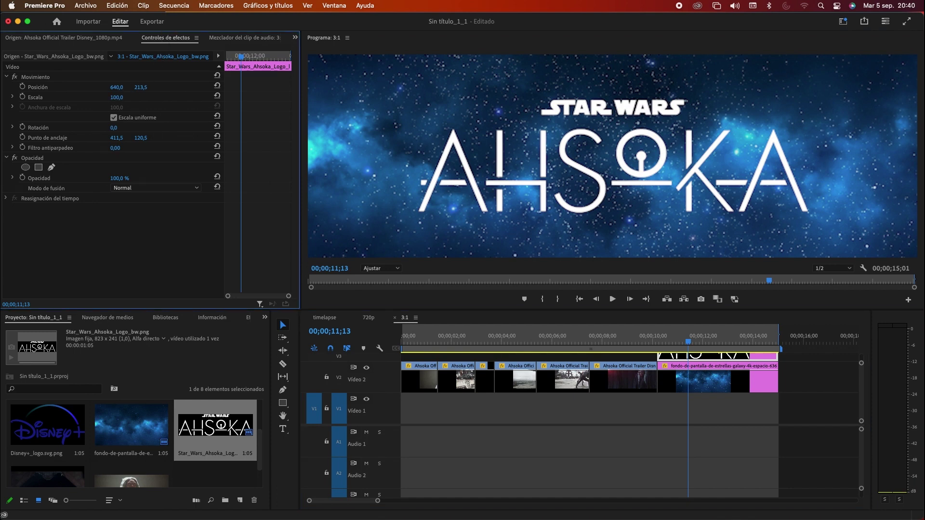
left_click_drag(116, 97, 97, 97)
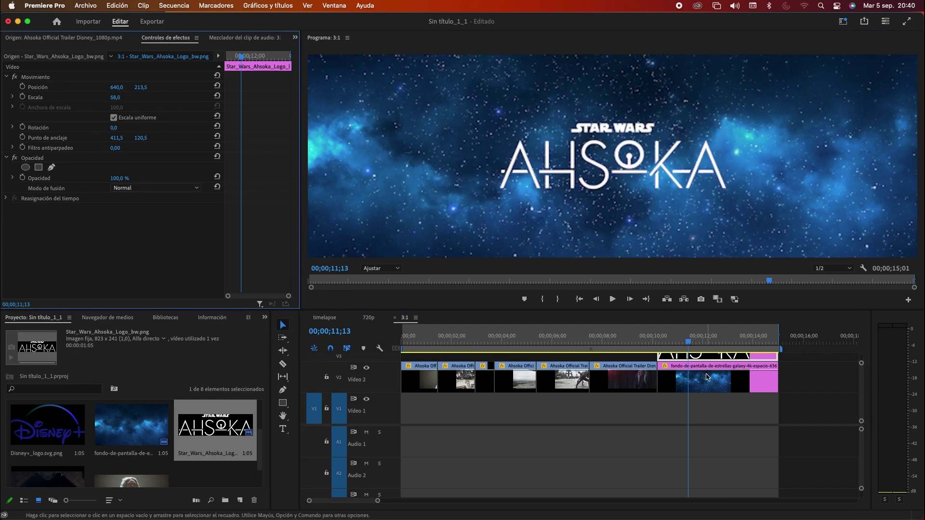
left_click_drag(424, 340, 474, 341)
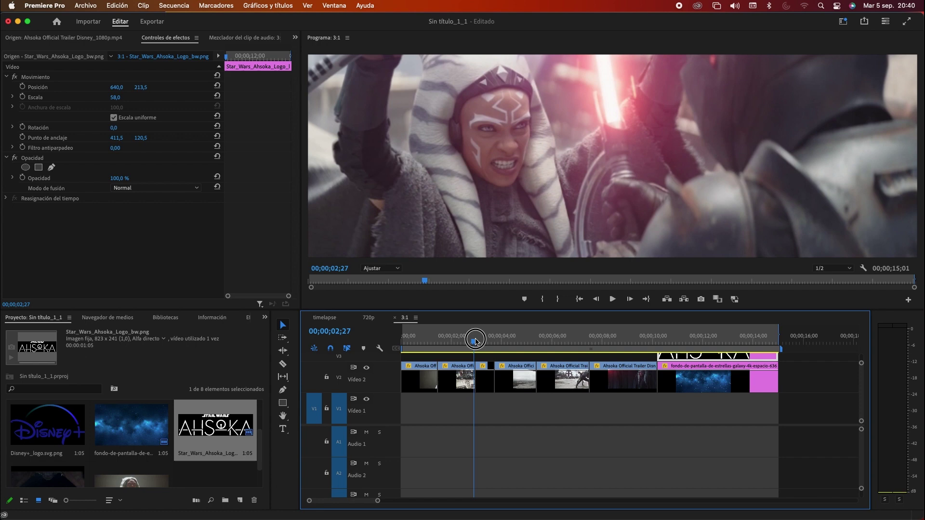
Show the Effects panel and select Disolución cruzada under Transiciones de vídeo > Disolver.
mouse_move(475, 340)
left_mouse_down()
mouse_move(587, 347)
mouse_move(432, 357)
left_mouse_up()
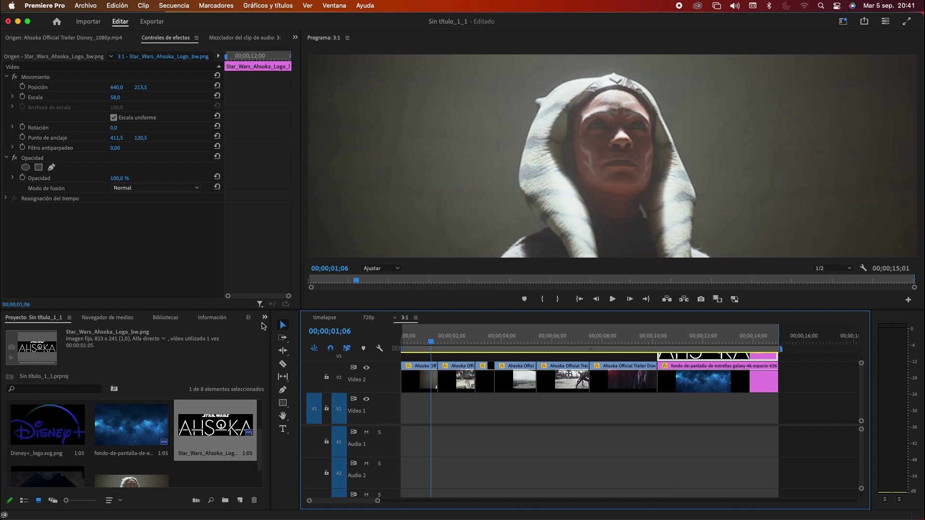
left_click(265, 321)
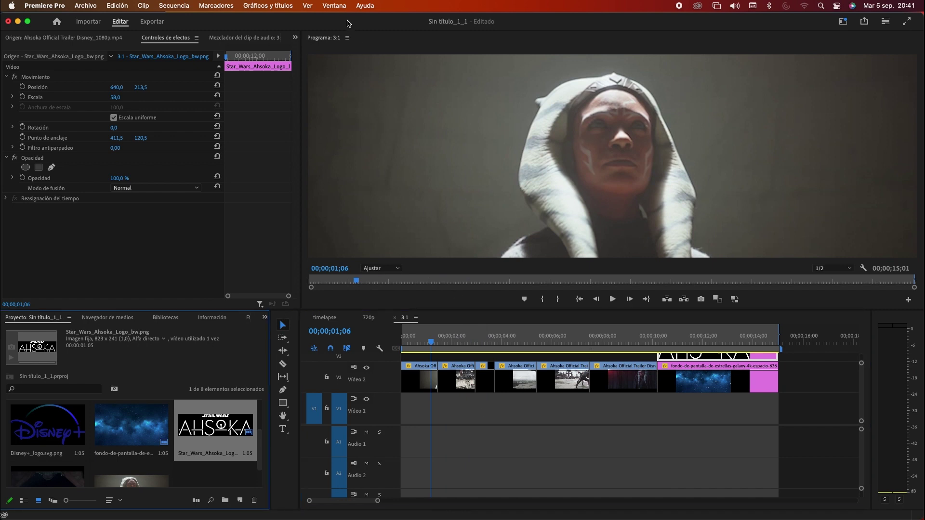
left_click(334, 7)
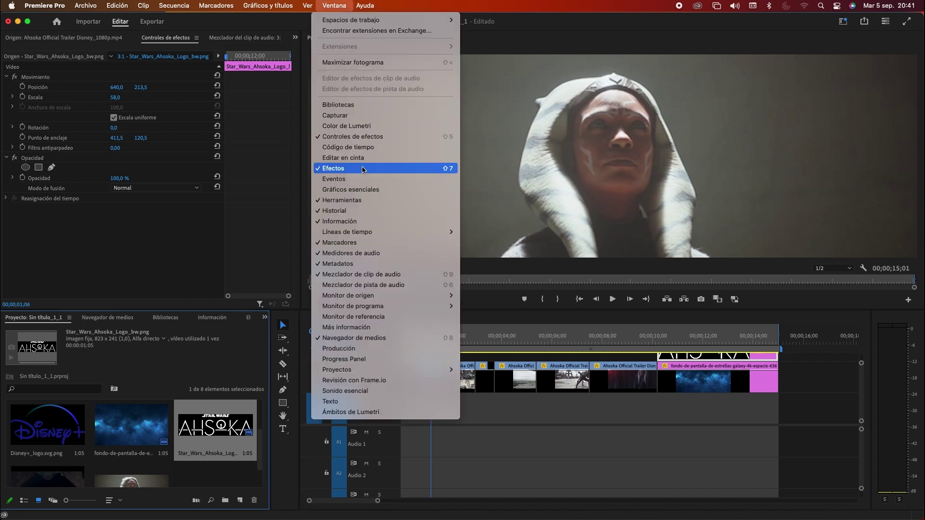
left_click(362, 167)
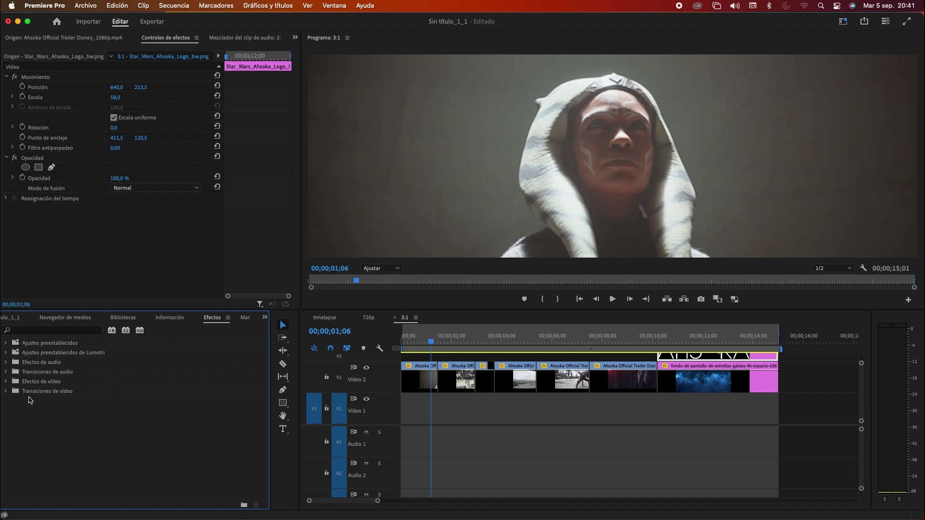
left_click(6, 392)
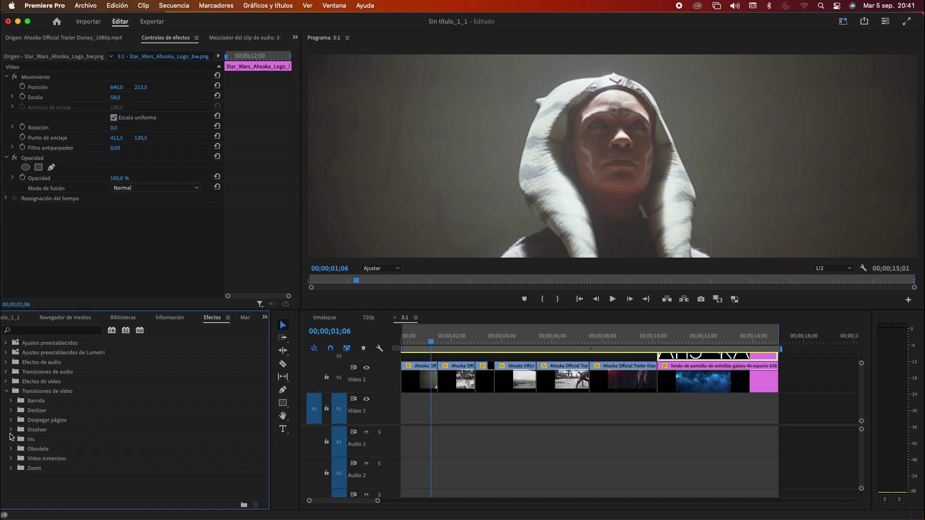
left_click(11, 430)
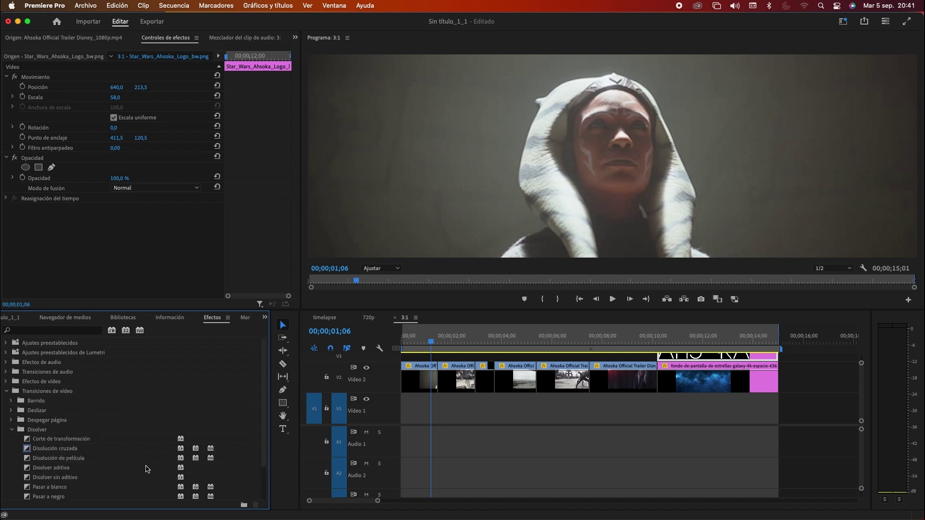
left_click(54, 451)
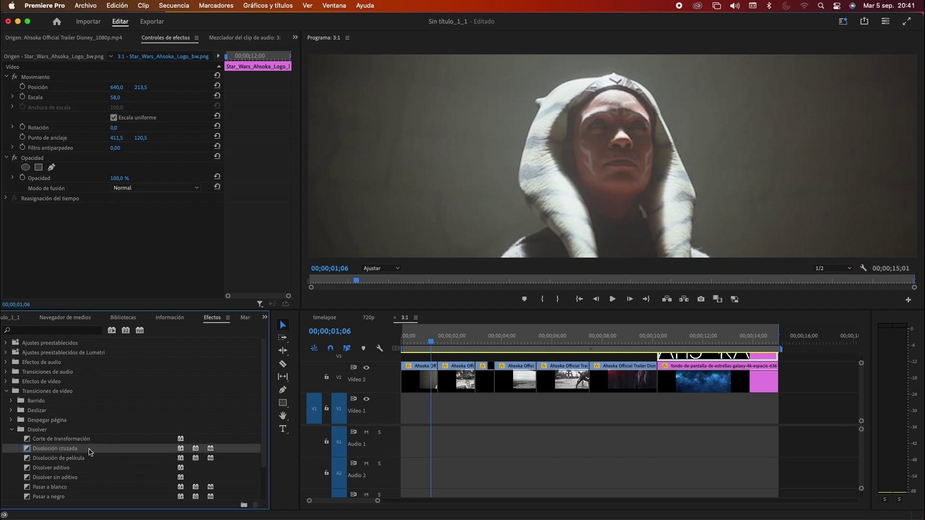
Drop Disolución cruzada onto the cut between the first two V2 clips.
left_click_drag(378, 502, 354, 501)
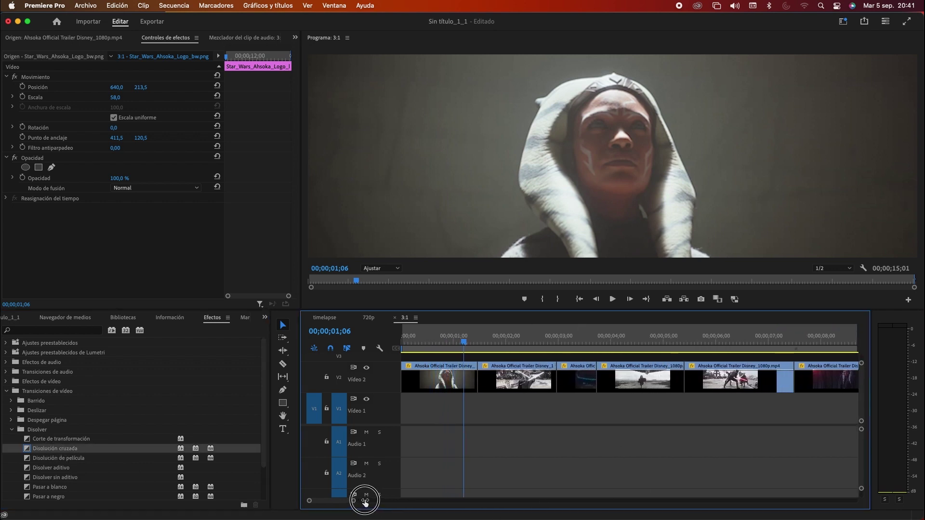
left_click(468, 378)
left_click_drag(467, 378, 502, 387)
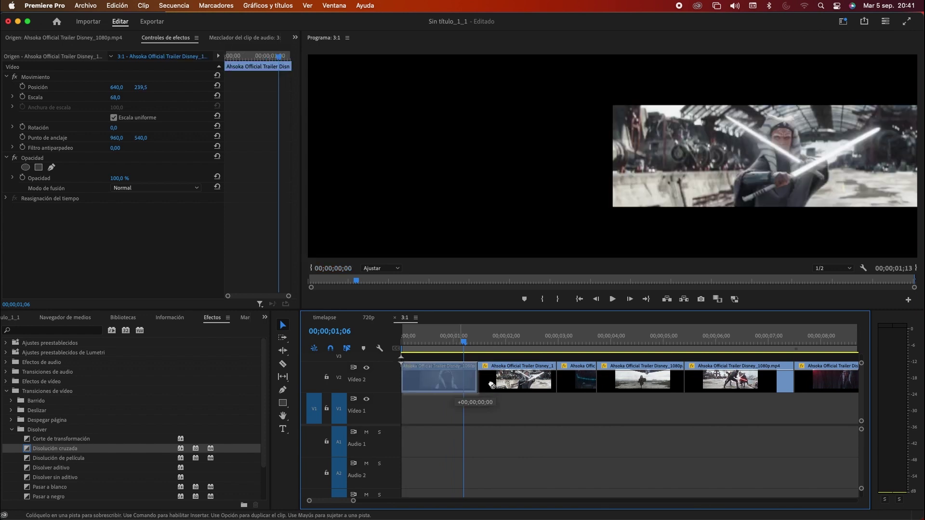
left_click(502, 387)
left_click(476, 343)
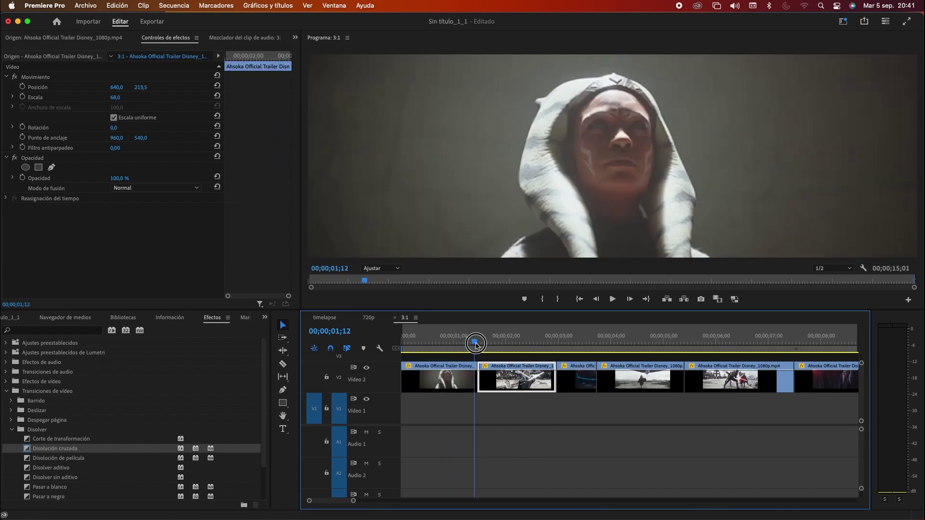
left_click_drag(50, 452, 481, 378)
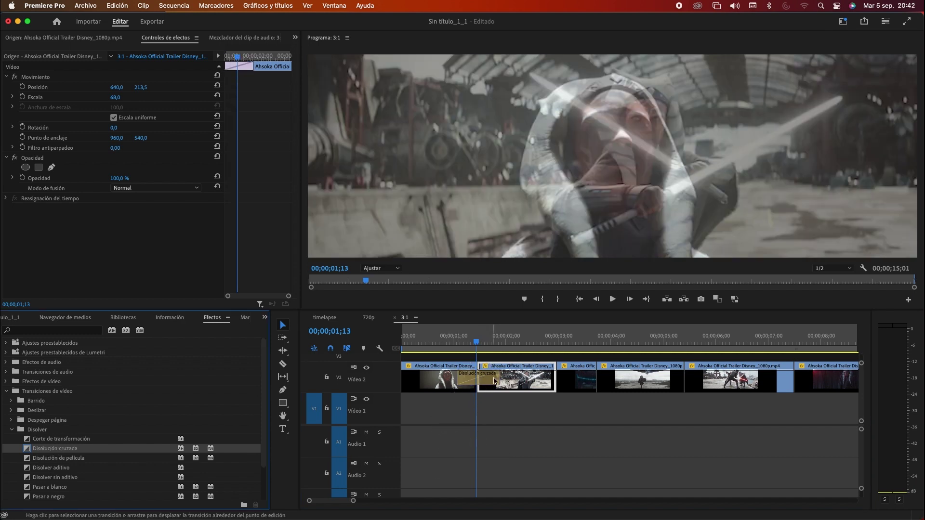
Preview the 25-frame dissolve and select it to bring up its settings.
left_click(448, 343)
left_click_drag(448, 345, 461, 347)
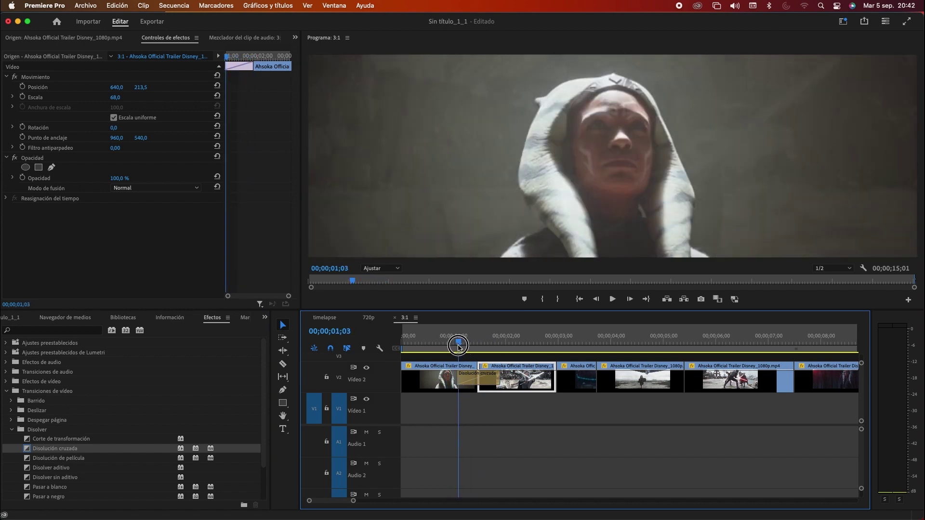
left_click_drag(460, 347, 511, 343)
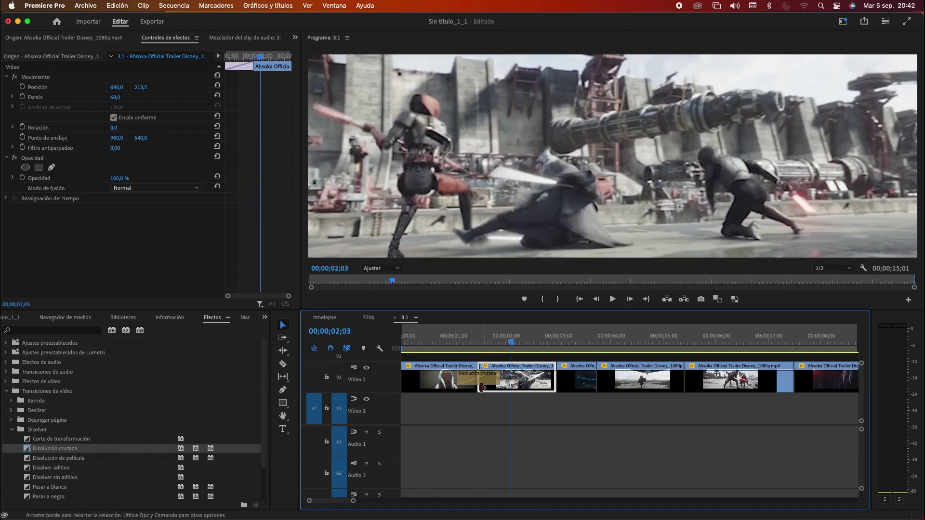
left_click(486, 384)
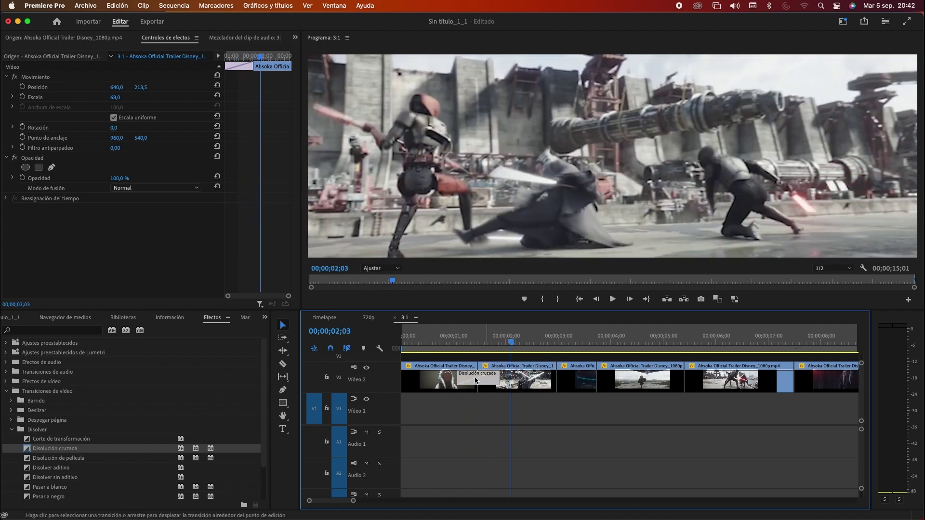
left_click(481, 388)
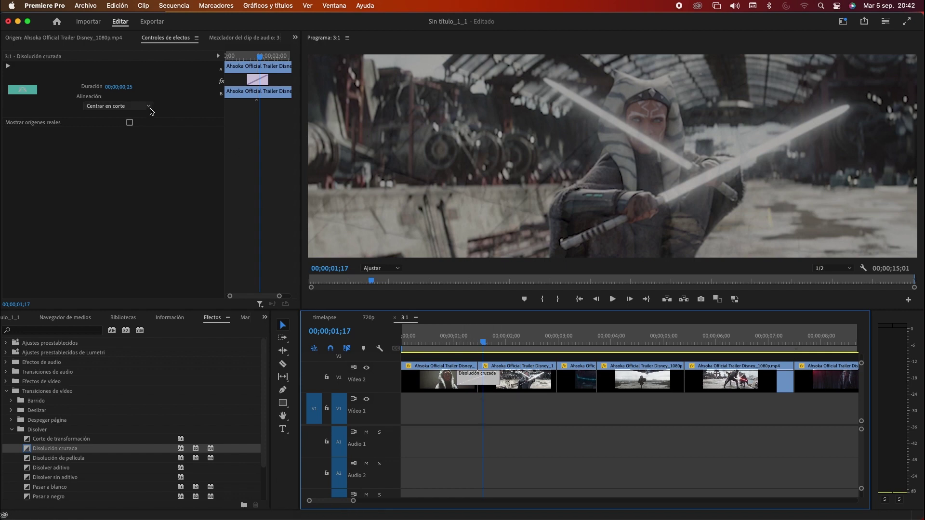
Set the first dissolve's Duración to 00;00;00;10 and add another dissolve on the second cut.
left_click(127, 88)
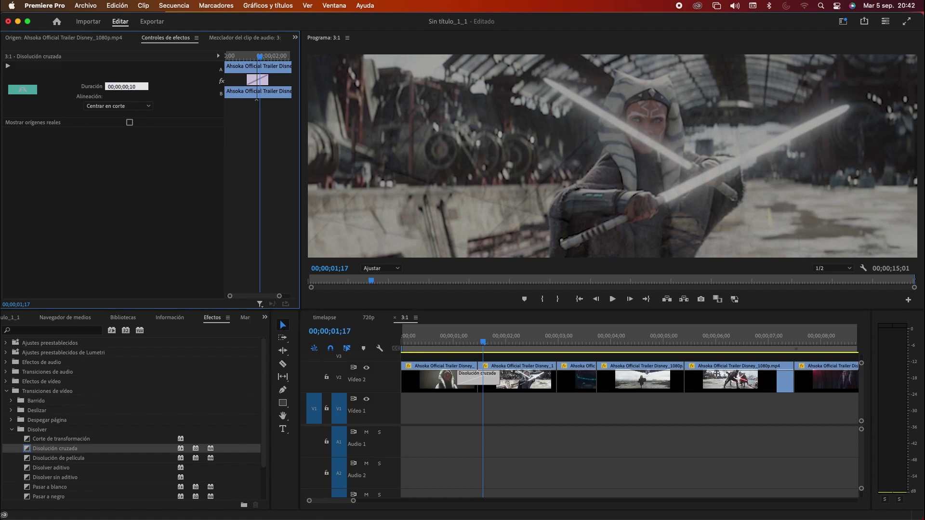
key("Return")
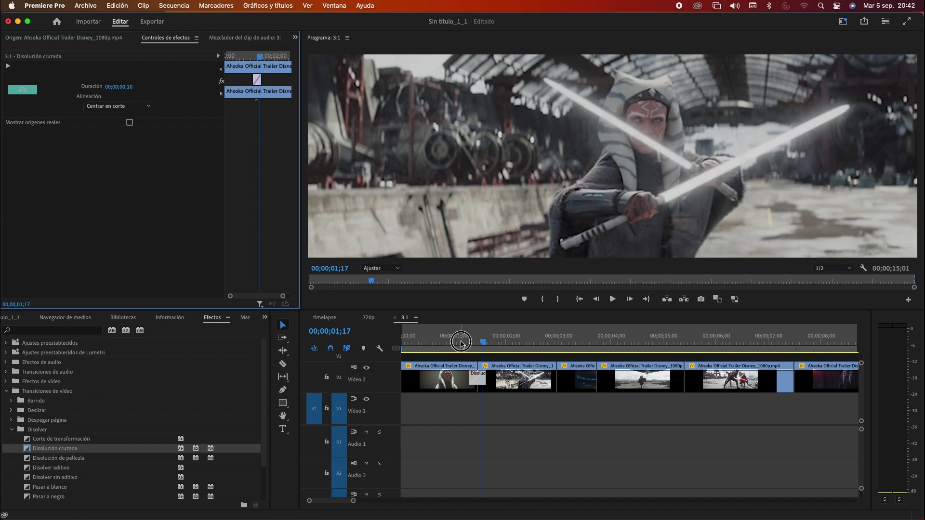
left_click_drag(461, 343, 510, 343)
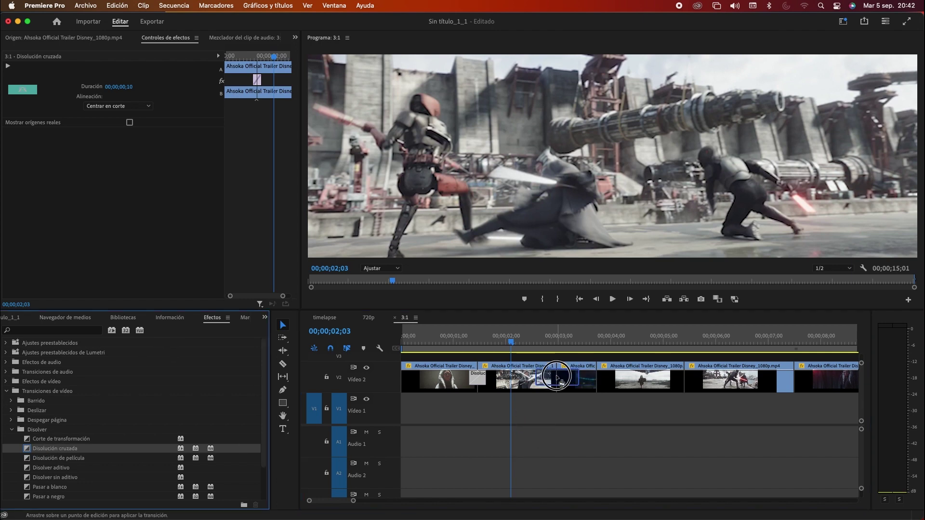
left_click_drag(52, 449, 559, 385)
Add Disolución cruzada transitions to the following V2 clip cuts.
left_click_drag(619, 392, 598, 383)
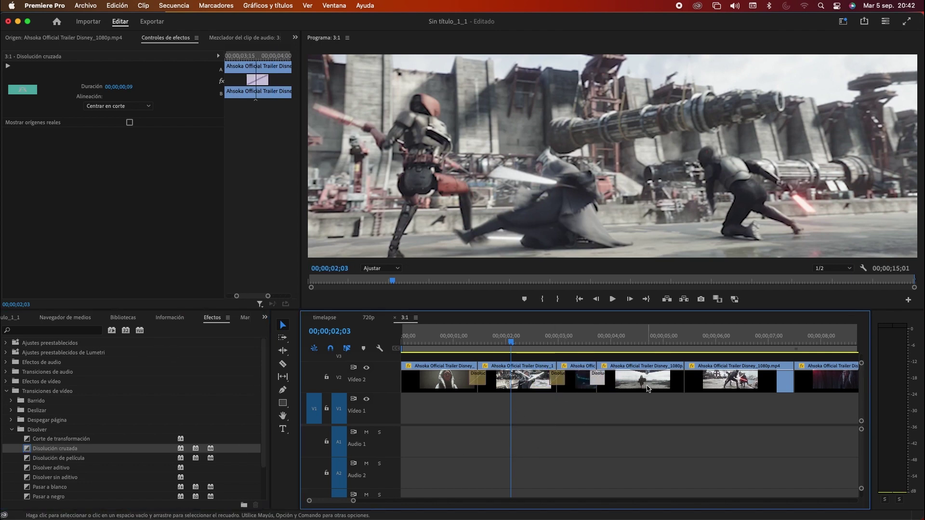
scroll(597, 382, "down", 5)
left_click_drag(54, 448, 498, 385)
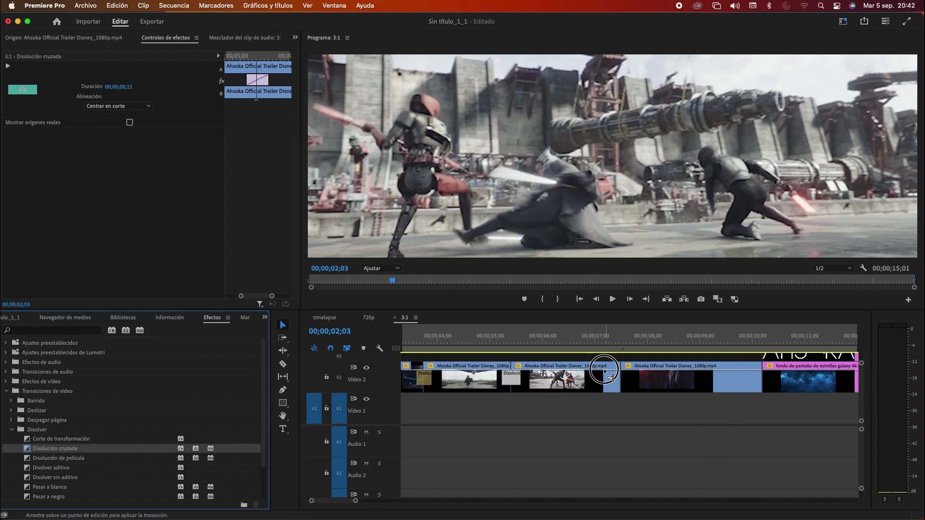
left_click_drag(54, 449, 621, 380)
scroll(706, 422, "down", 5)
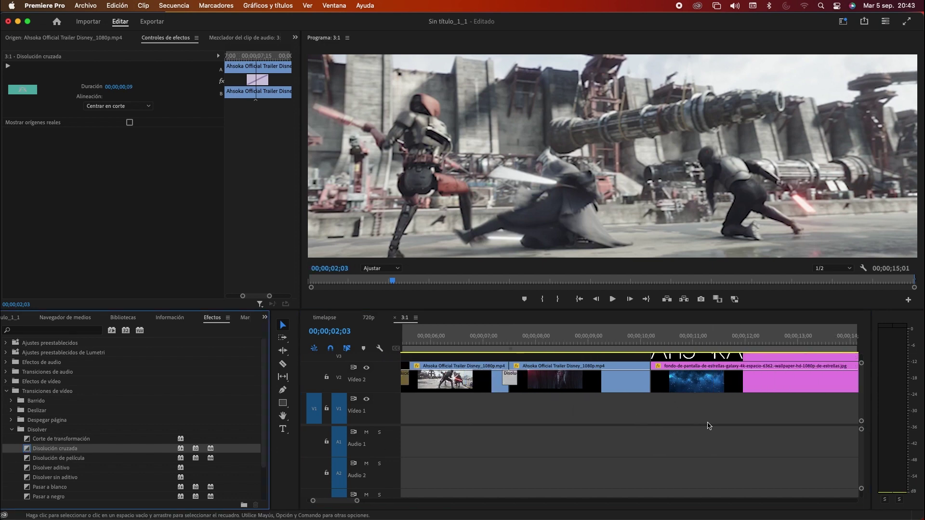
Scrub through the ten-second cut and park the playhead at 00;00;10;06.
left_click(624, 340)
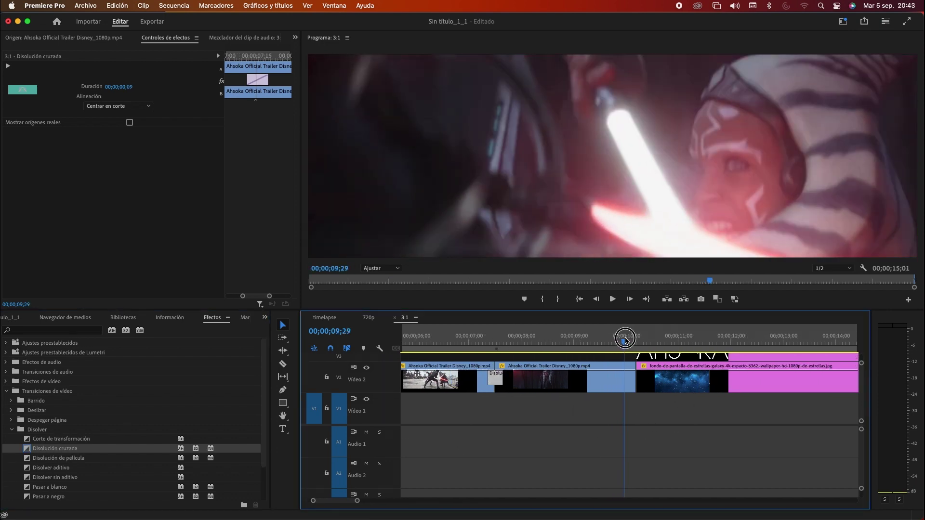
mouse_move(626, 340)
left_mouse_down()
mouse_move(645, 340)
mouse_move(612, 346)
left_mouse_up()
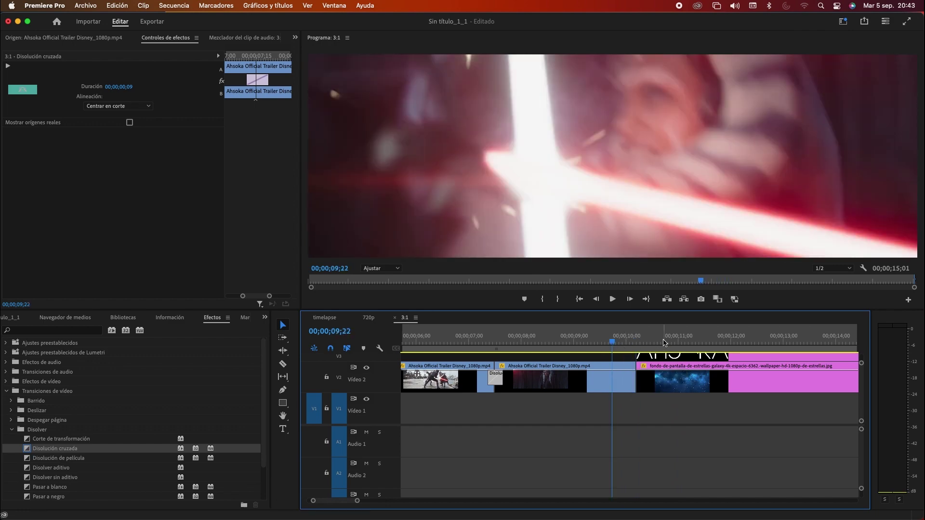
left_click(638, 343)
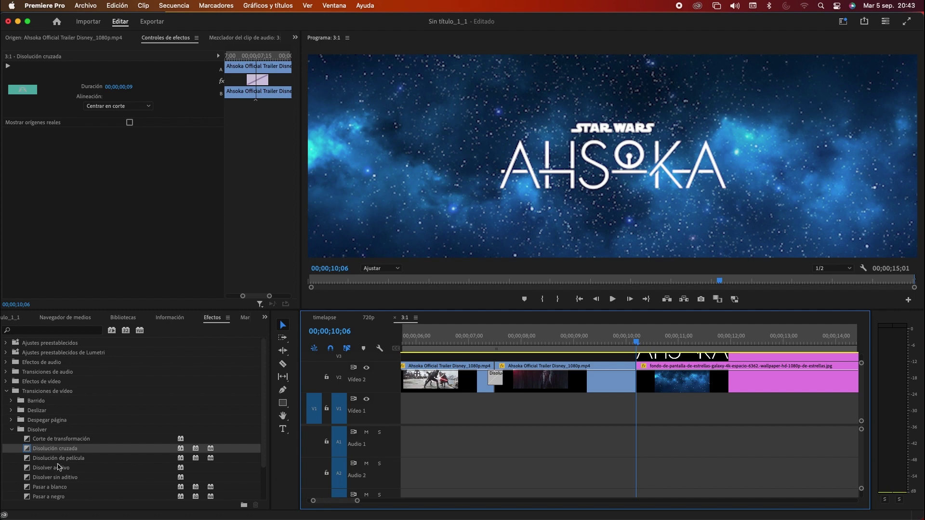
Apply an 11-frame Pasar a blanco transition at the 10;00 cut into the galaxy ending.
left_click(62, 488)
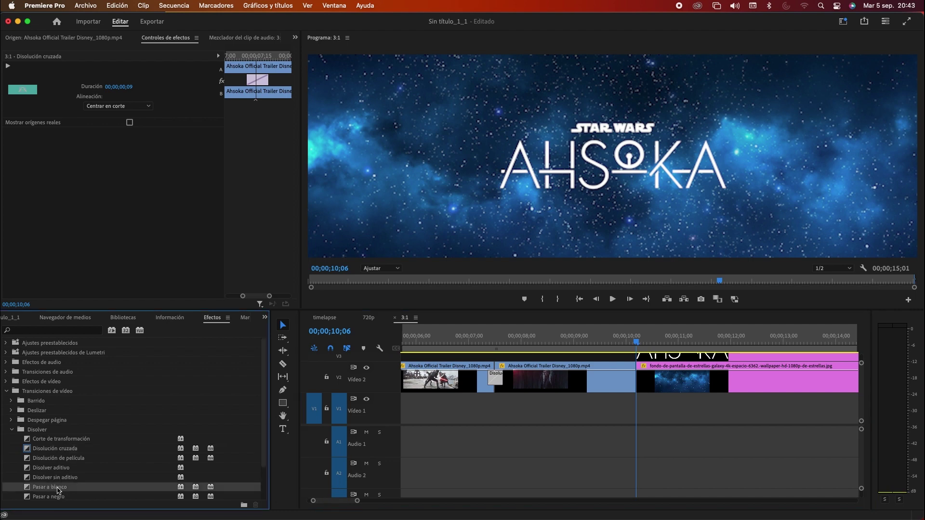
mouse_move(57, 490)
left_mouse_down()
mouse_move(638, 388)
mouse_move(633, 378)
left_mouse_up()
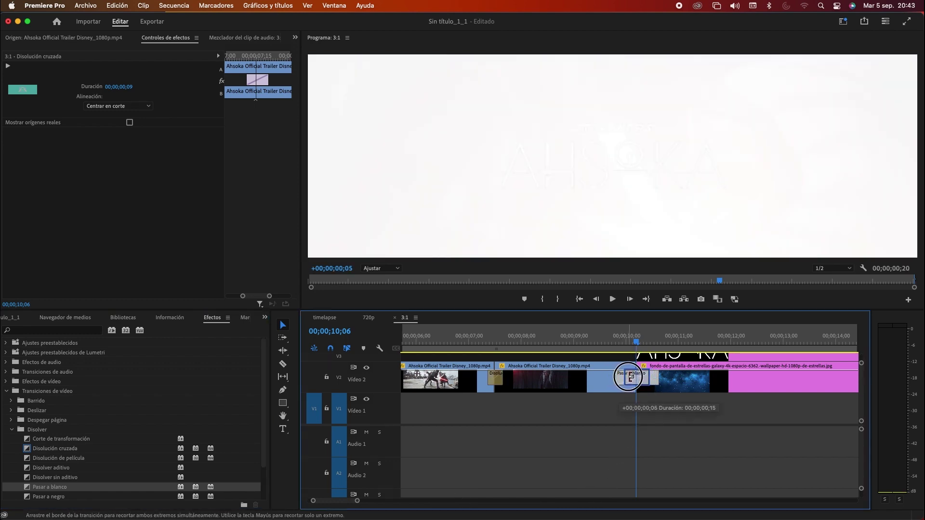
left_click_drag(634, 377, 632, 377)
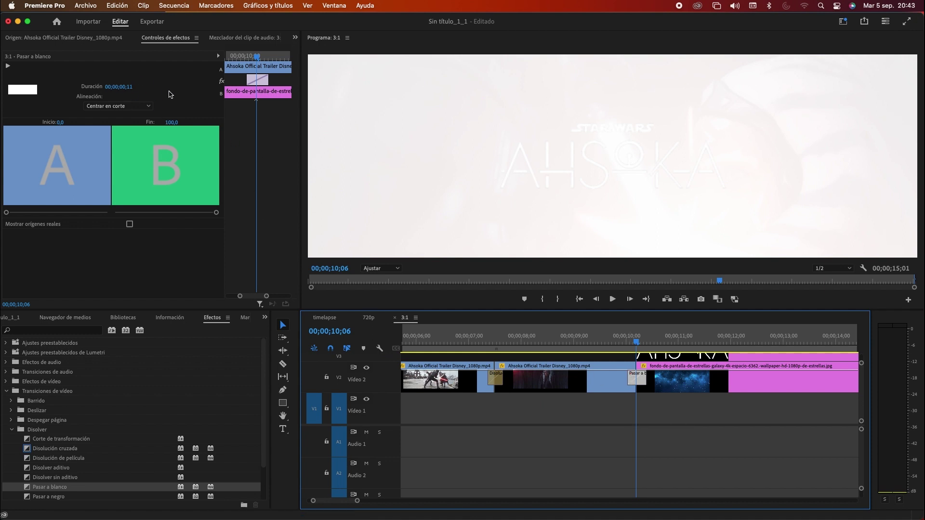
left_click(626, 343)
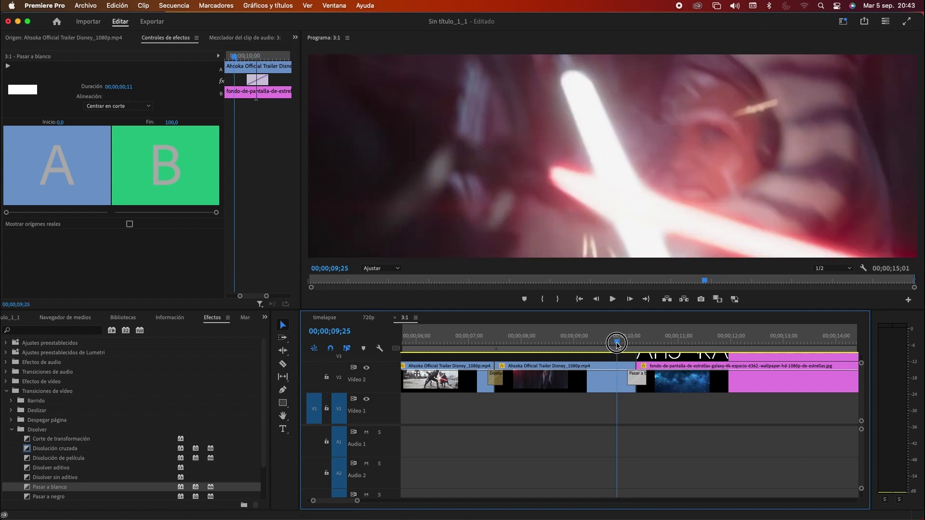
mouse_move(626, 342)
left_mouse_down()
mouse_move(608, 344)
mouse_move(651, 344)
left_mouse_up()
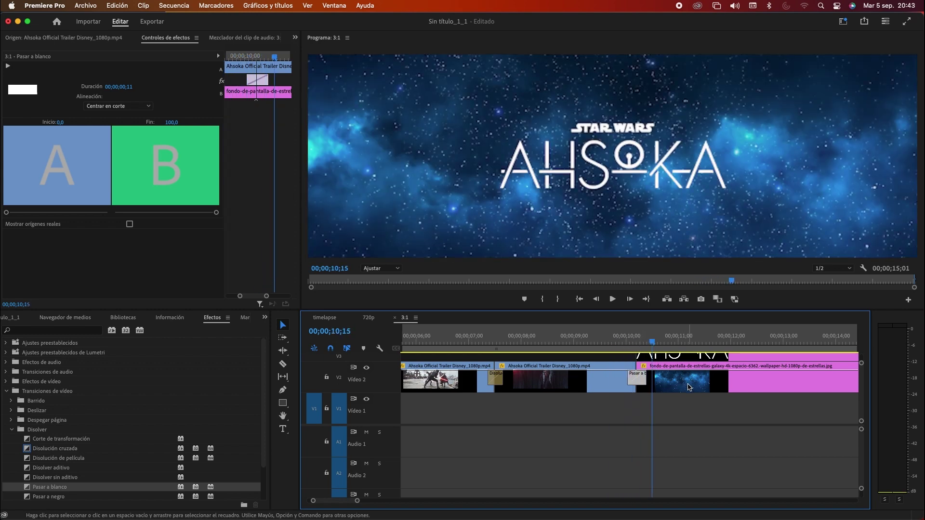
scroll(689, 387, "right", 3)
scroll(689, 386, "up", 2)
left_click(581, 377)
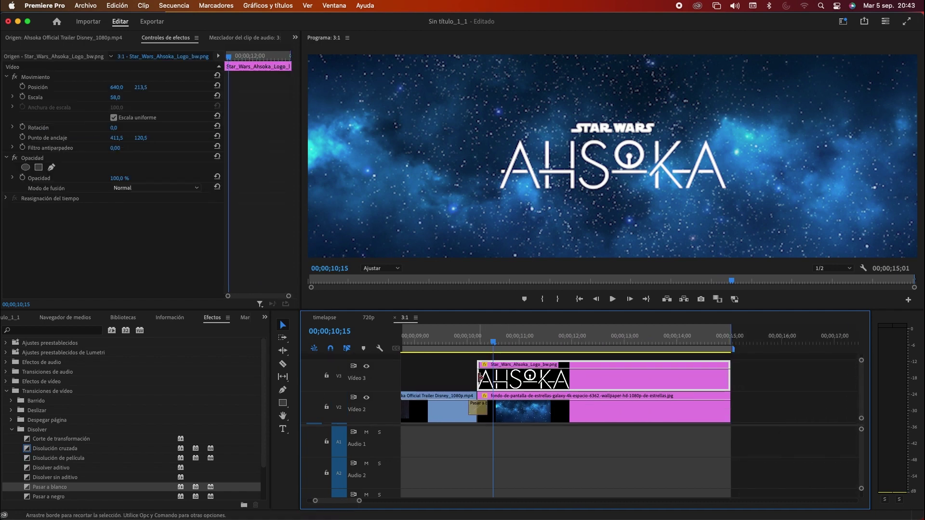
Trim the V3 logo clip's in-point so it starts later, then preview its entrance.
left_click_drag(480, 389, 493, 376)
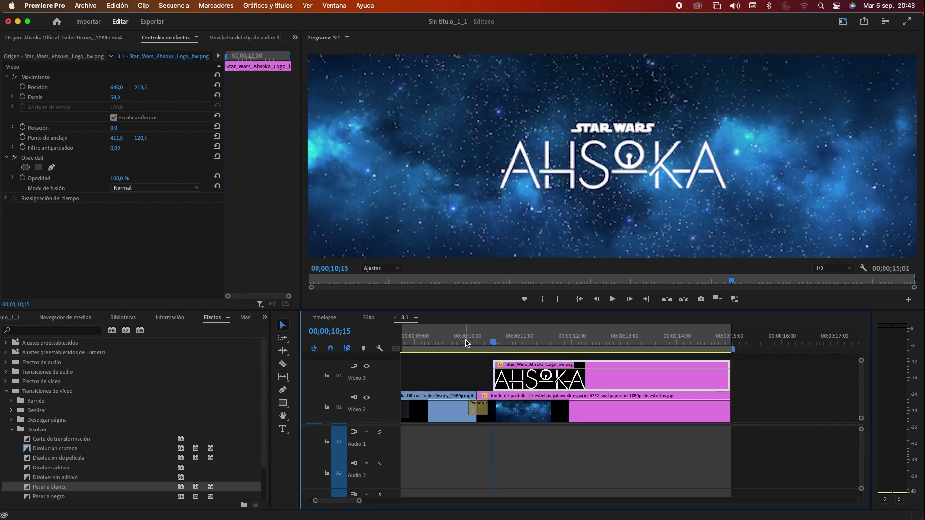
left_click(469, 342)
left_click_drag(469, 342, 493, 341)
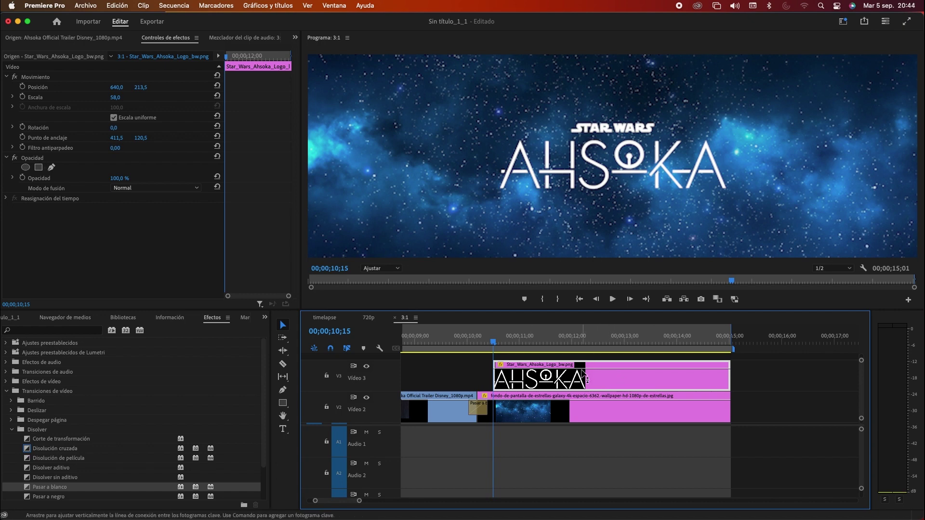
Draw a closed four-point Opacity pen mask around AHSOKA, hiding the STAR WARS line.
mouse_move(586, 379)
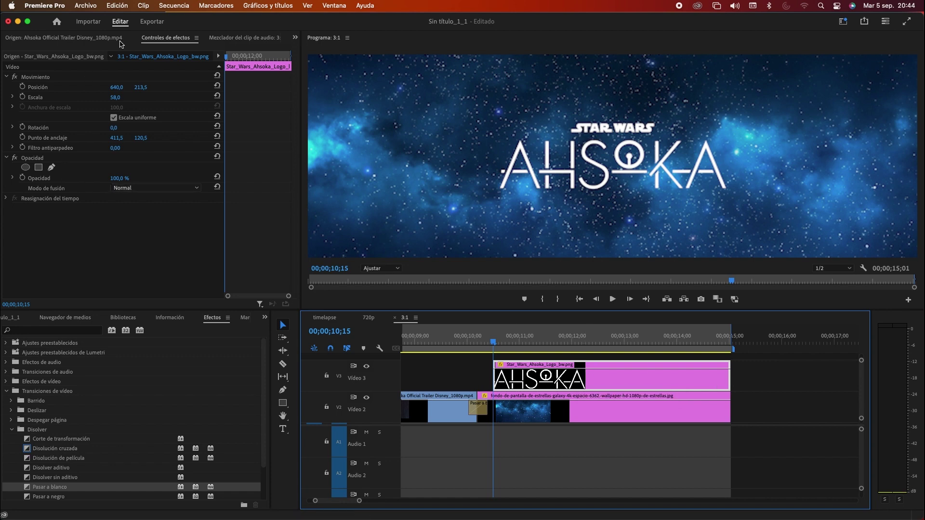
left_click(172, 41)
left_click(36, 160)
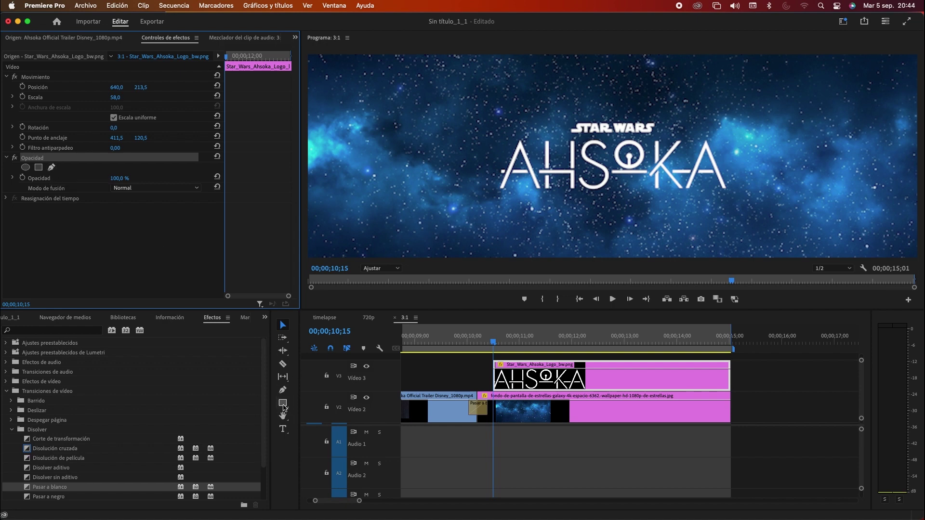
left_click(52, 168)
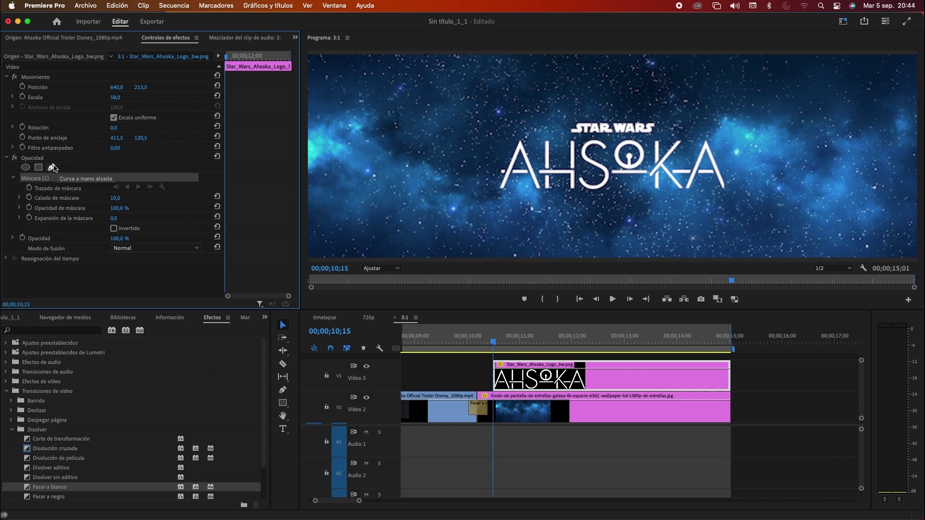
left_click(487, 194)
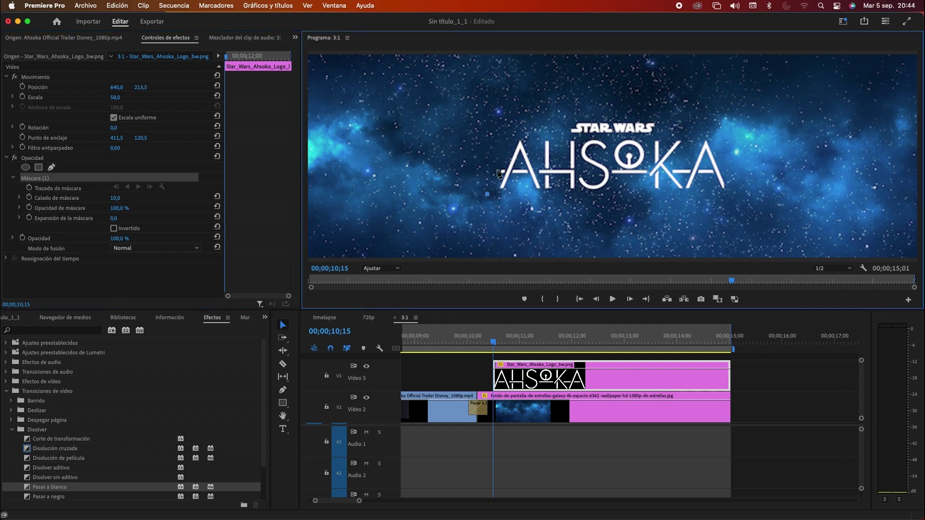
left_click(510, 138)
left_click(717, 139)
left_click(740, 191)
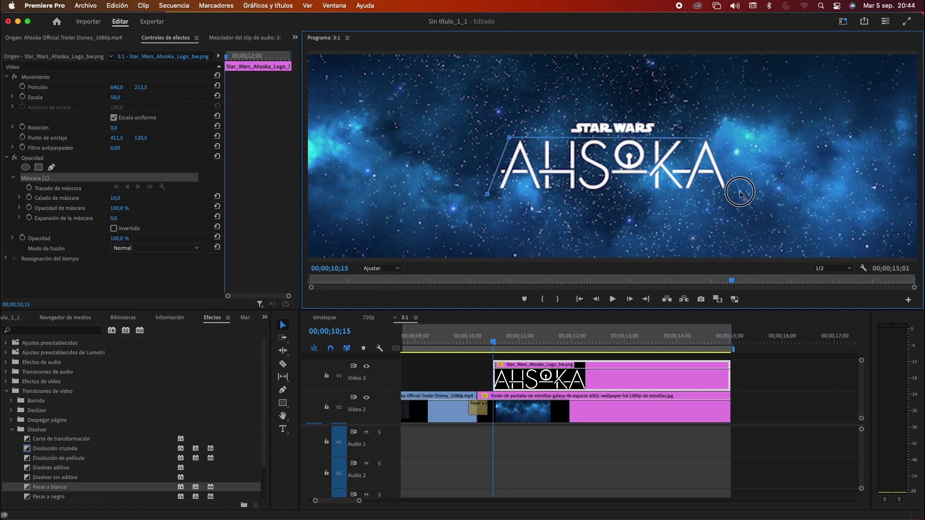
left_click(487, 195)
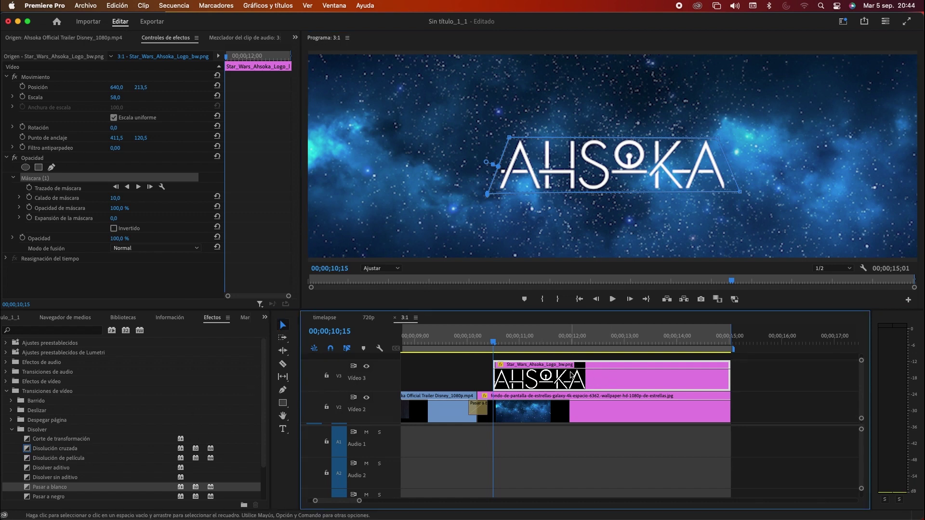
Paste a copy of the logo clip and drag it onto Video 4 above the original.
left_click(743, 343)
scroll(754, 369, "left", 3)
scroll(728, 398, "right", 8)
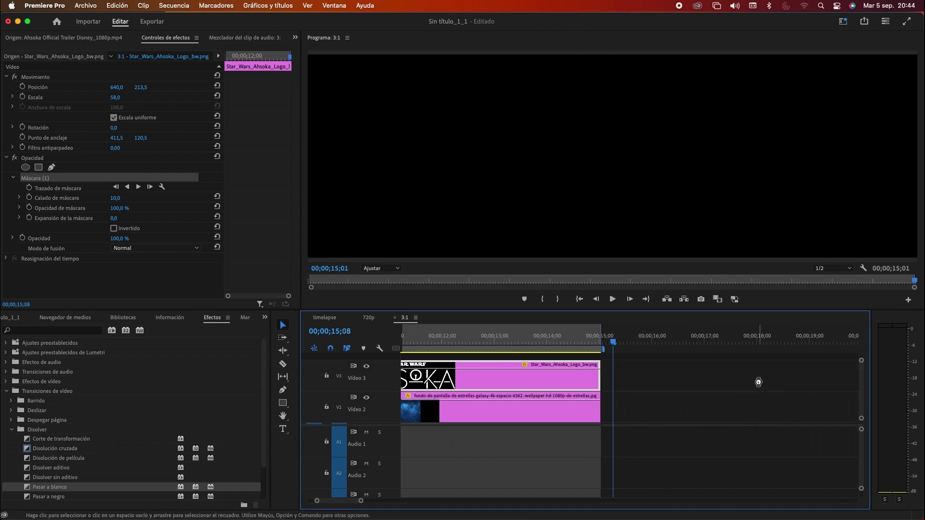
key("super+v")
scroll(741, 393, "left", 3)
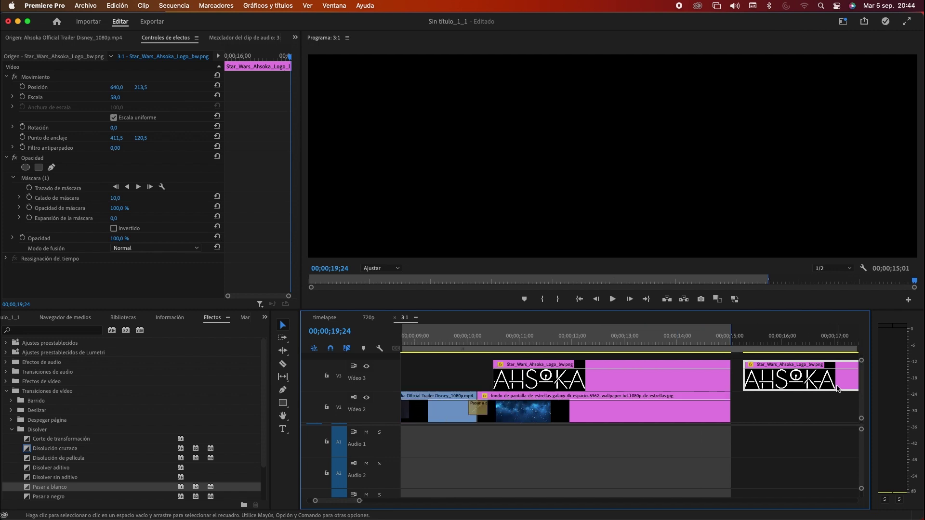
left_click_drag(843, 378, 610, 358)
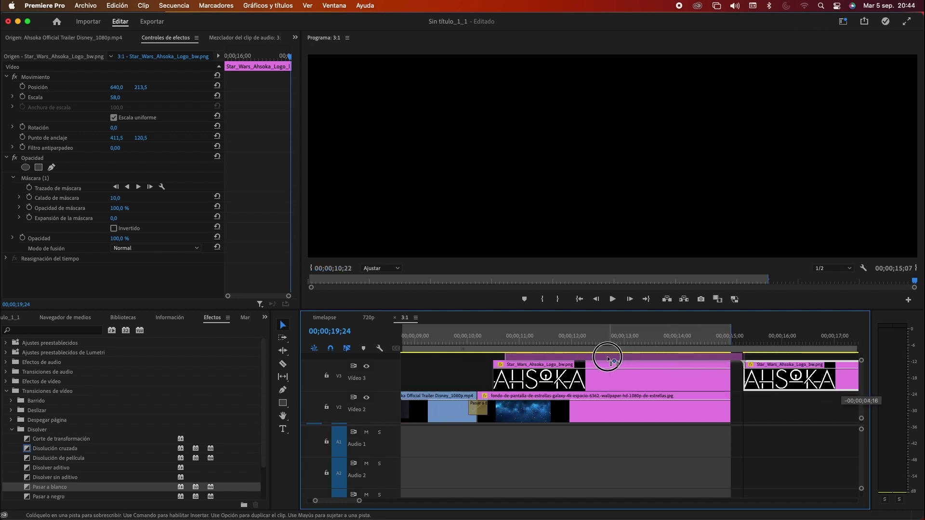
left_click_drag(610, 358, 597, 357)
scroll(597, 357, "down", 1)
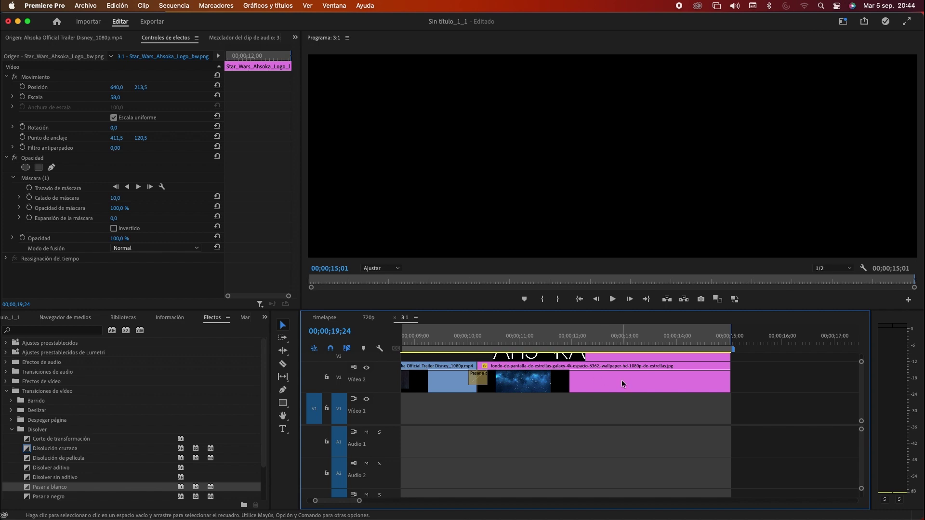
scroll(621, 380, "up", 1)
Inspect the stacked clips' settings and select the top logo copy on Video 4.
left_click(664, 424)
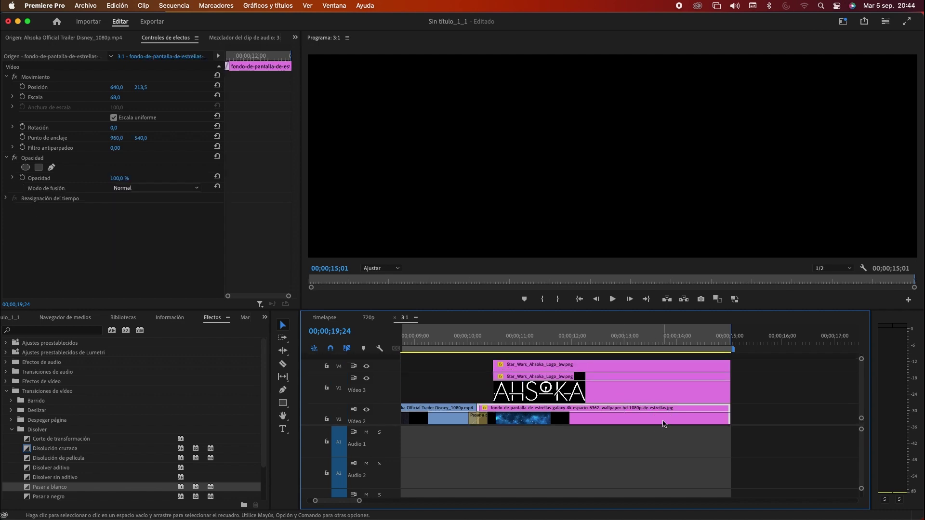
left_click(678, 392)
left_click(683, 368)
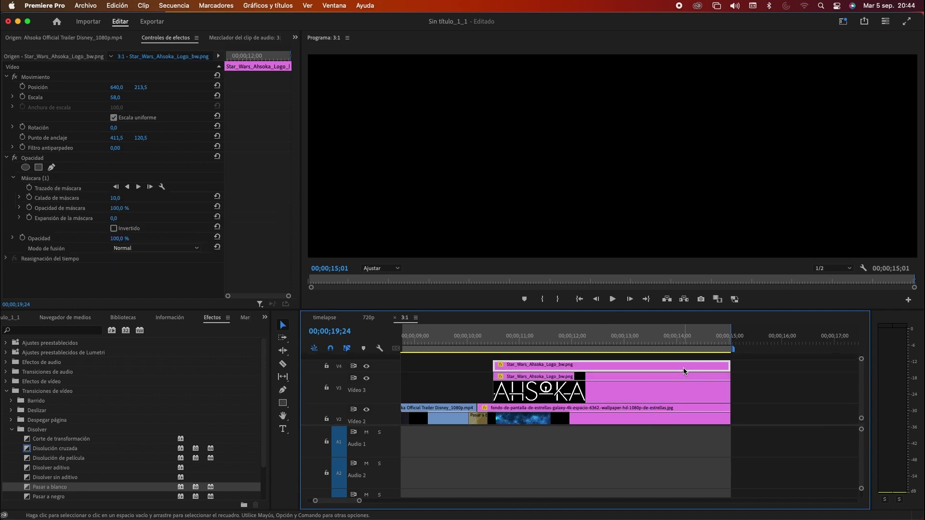
left_click(661, 410)
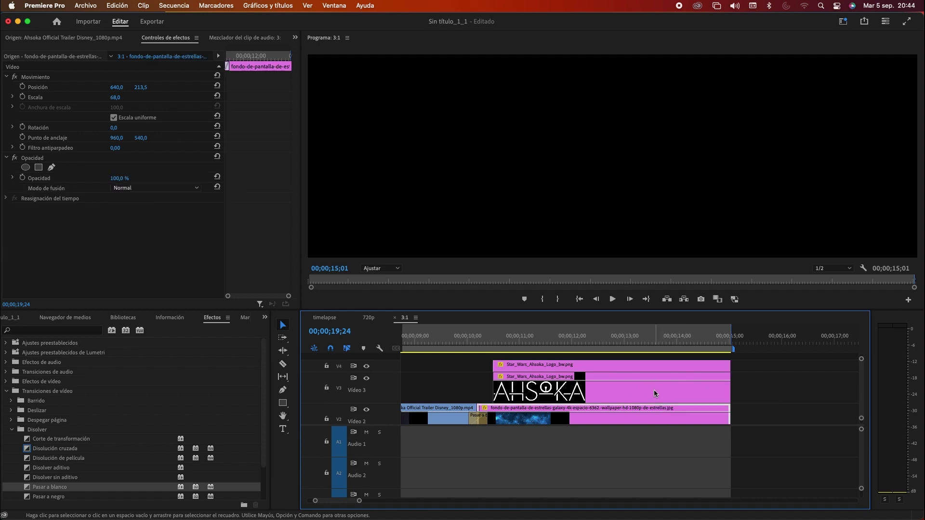
left_click(604, 367)
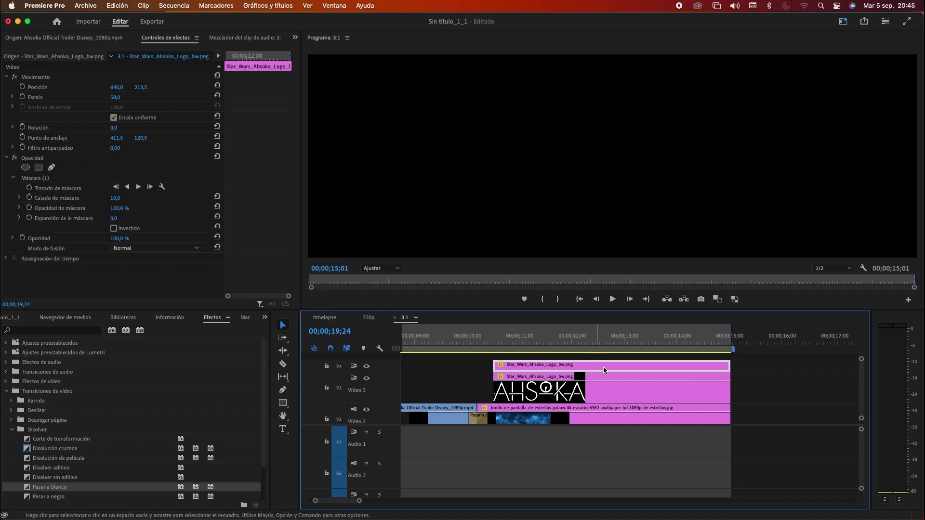
Expand all tracks, compare the two logo copies, and jump to 12;01.
left_click(379, 348)
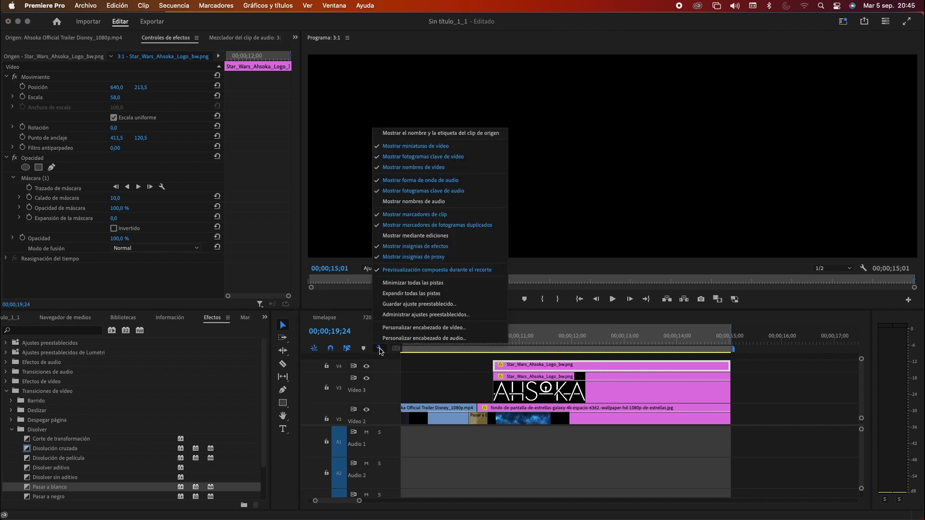
left_click(426, 293)
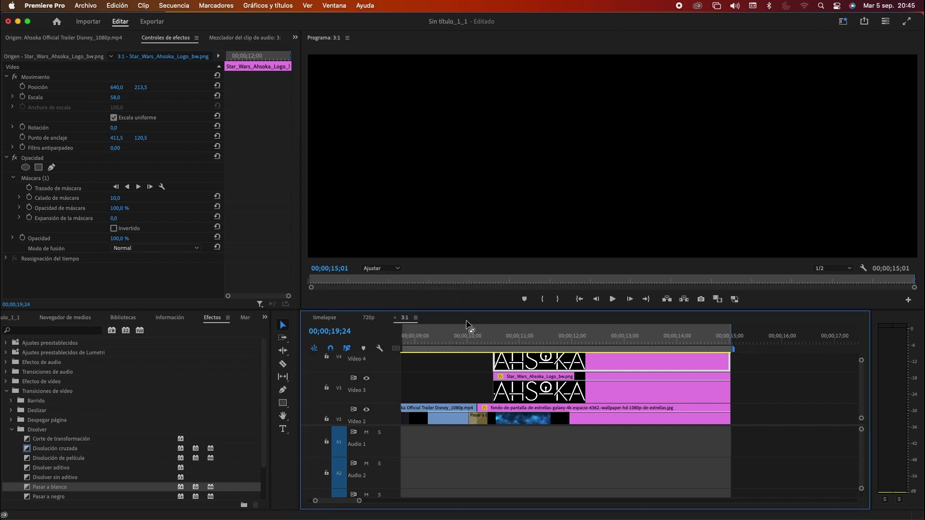
left_click(600, 388)
left_click(608, 367)
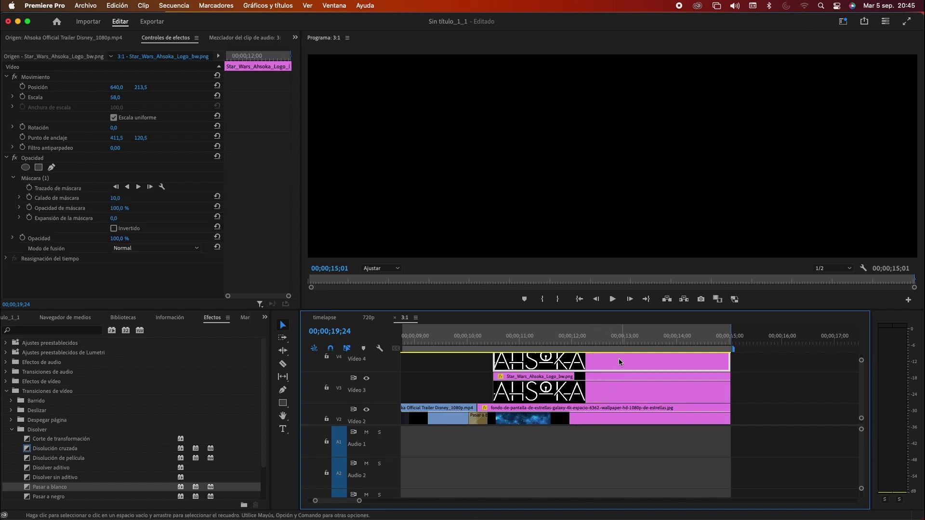
left_click(573, 340)
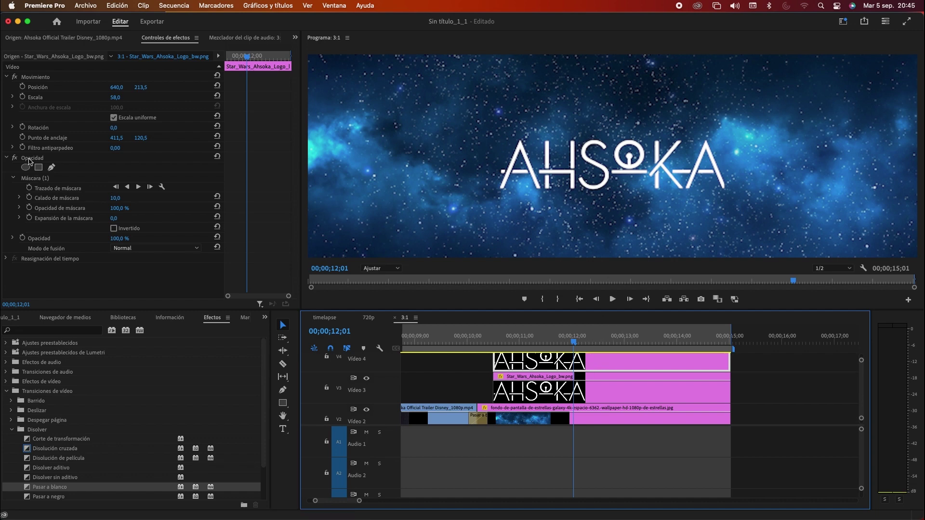
Delete the existing mask from the top logo copy.
left_click(34, 179)
key("Delete")
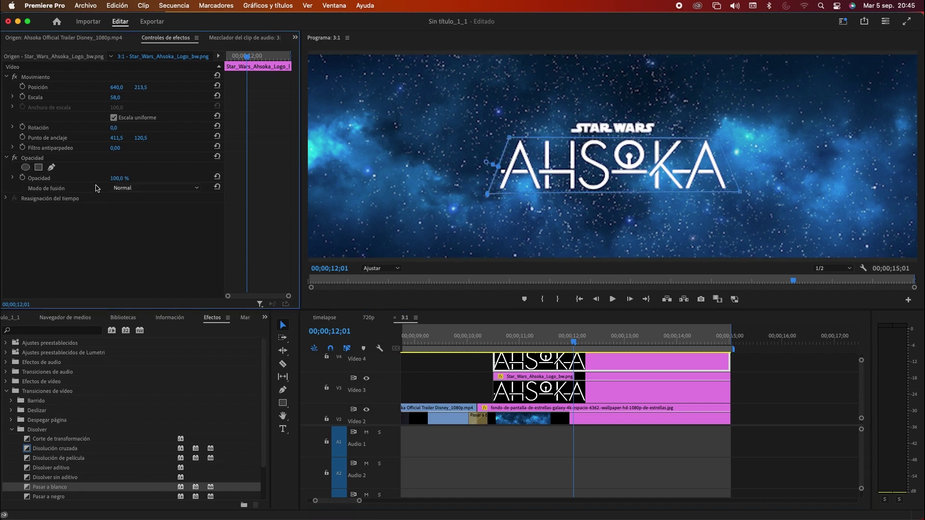
left_click(604, 364)
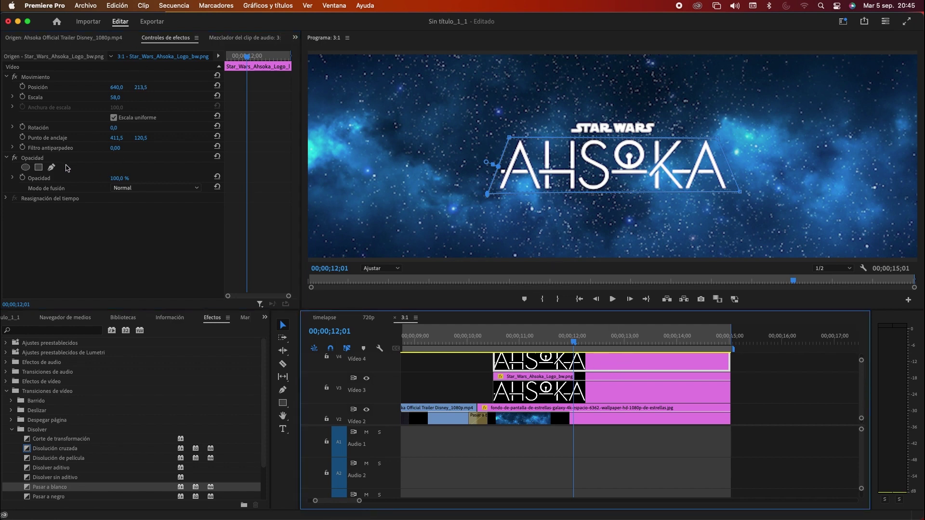
Draw a closed four-point Opacity pen mask around the STAR WARS title.
left_click(37, 162)
left_click(38, 167)
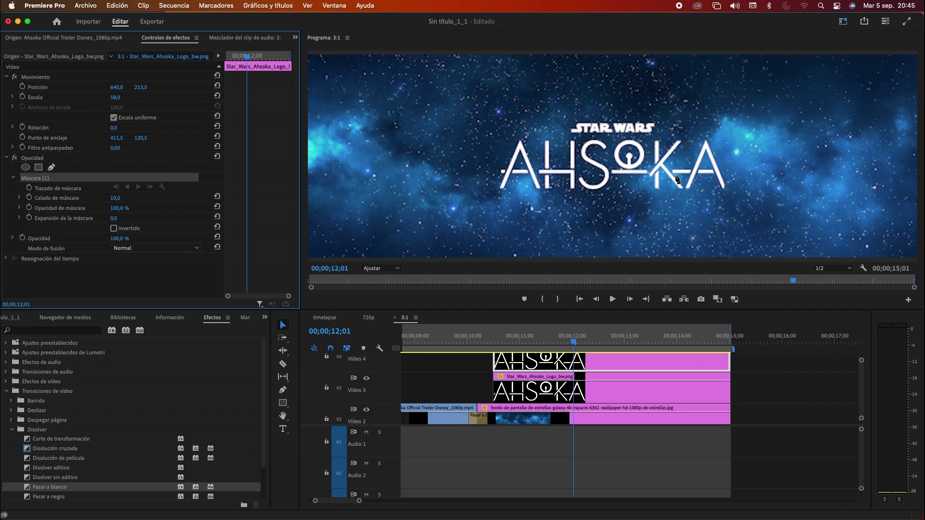
left_click(565, 135)
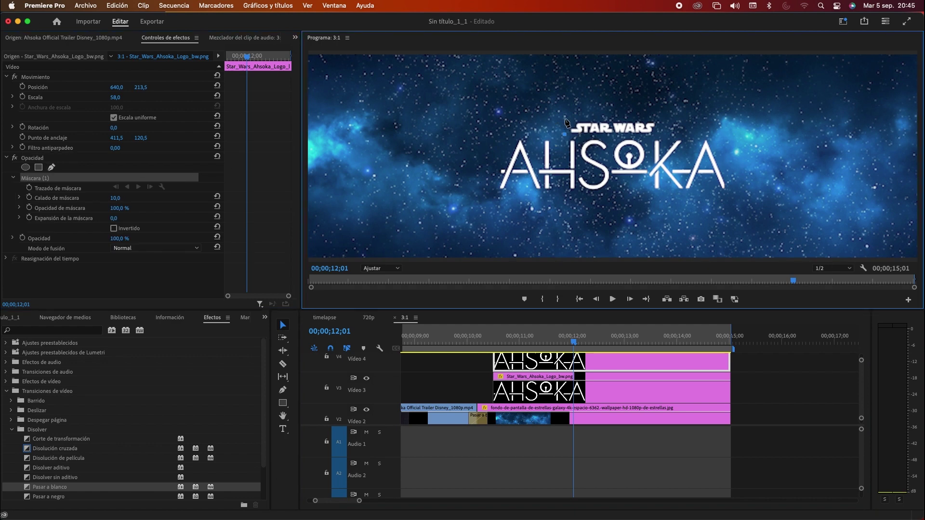
left_click(564, 118)
left_click(663, 119)
left_click(663, 136)
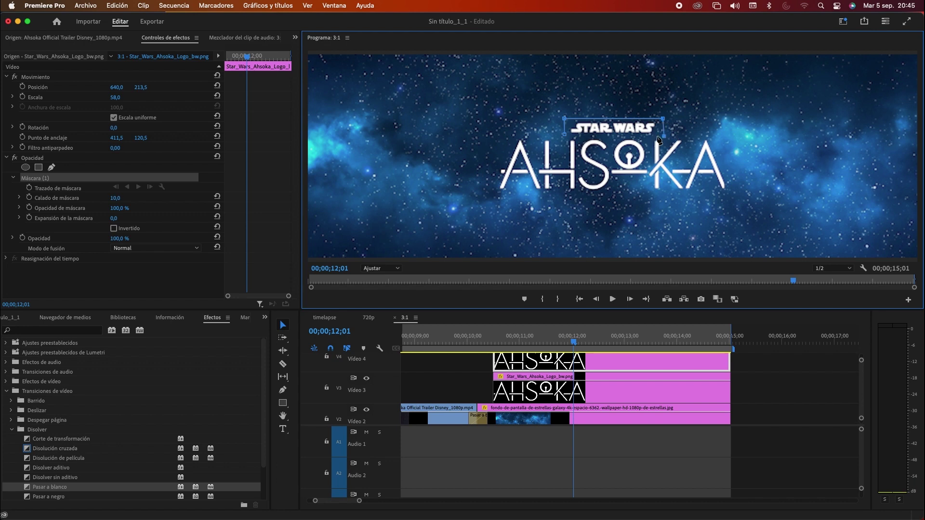
left_click(566, 136)
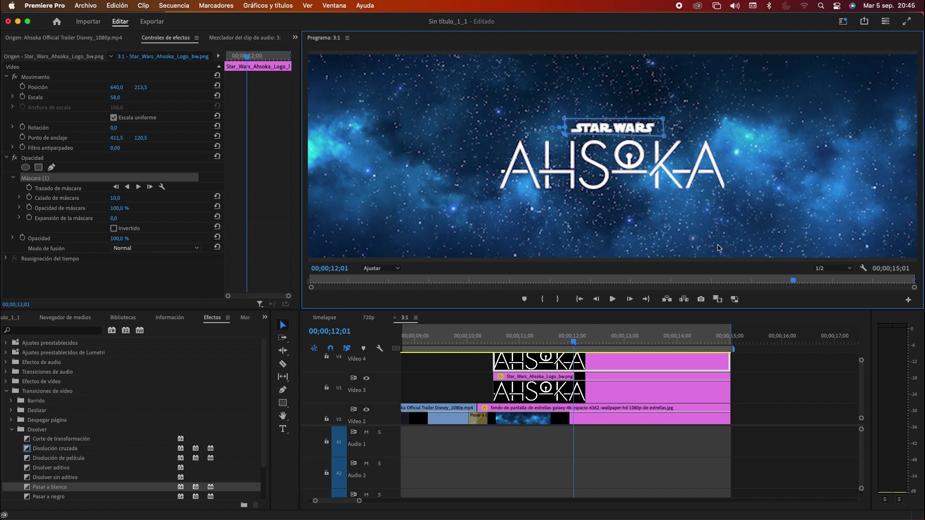
Toggle the Video 3 and upper track visibility to verify the STAR WARS mask.
left_click(366, 379)
left_click(366, 379)
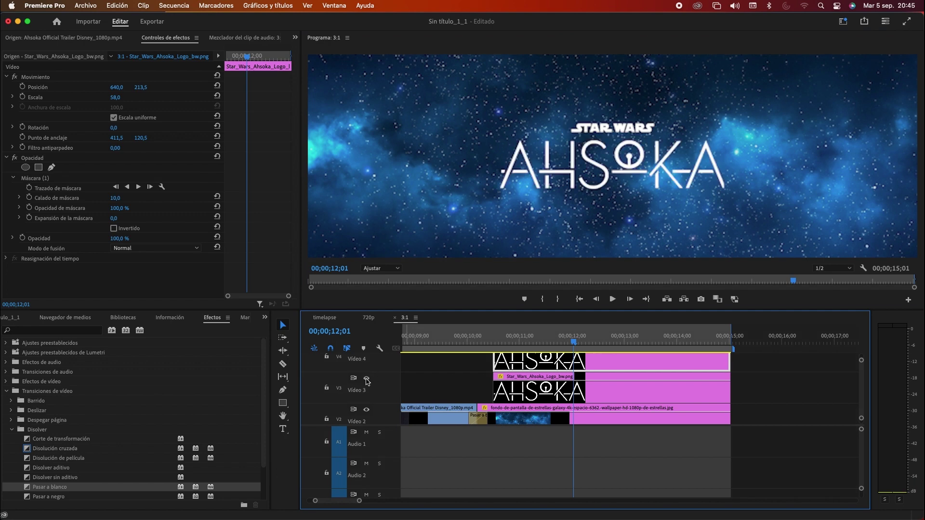
scroll(381, 365, "up", 1)
left_click(367, 355)
left_click(367, 355)
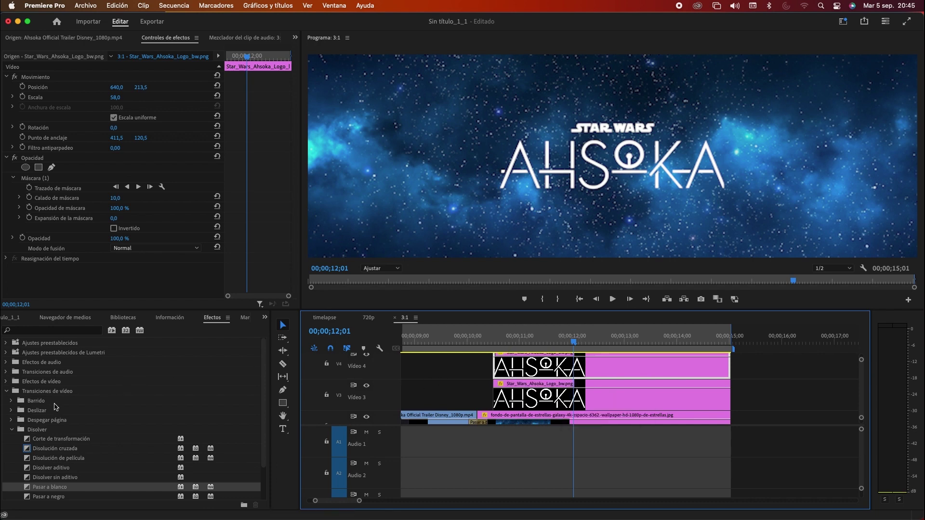
Apply the Barrido wipe to the Video 3 logo's start and set its duration to 00;00;00;10.
left_click(37, 393)
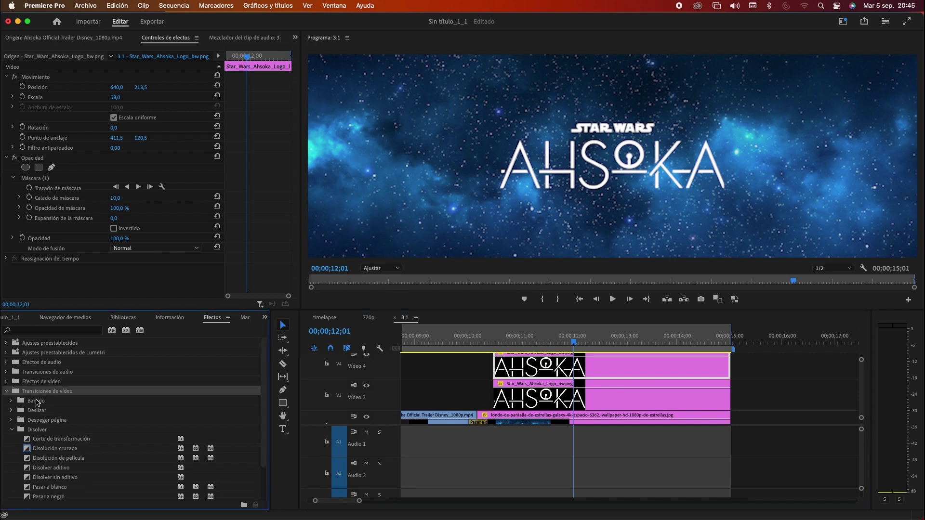
left_click(38, 401)
left_click(11, 401)
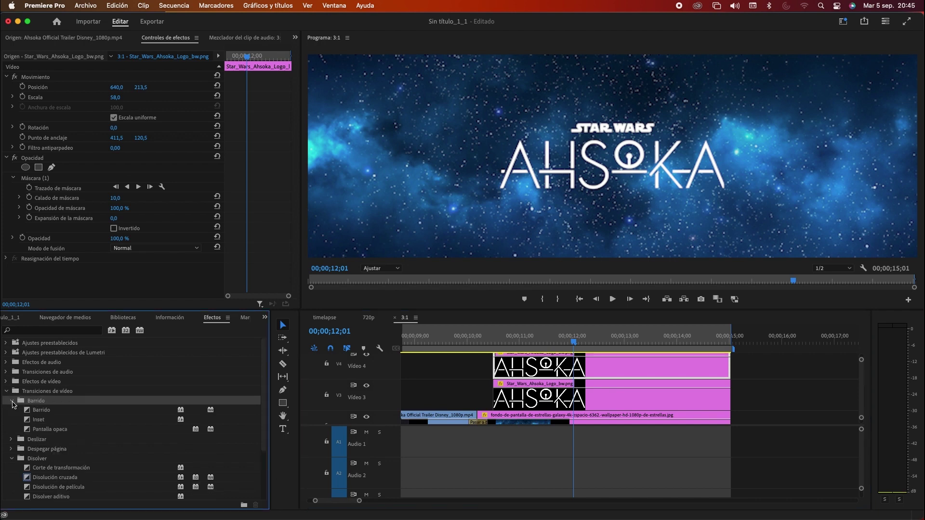
left_click(45, 411)
left_click_drag(40, 413, 499, 398)
left_click(520, 397)
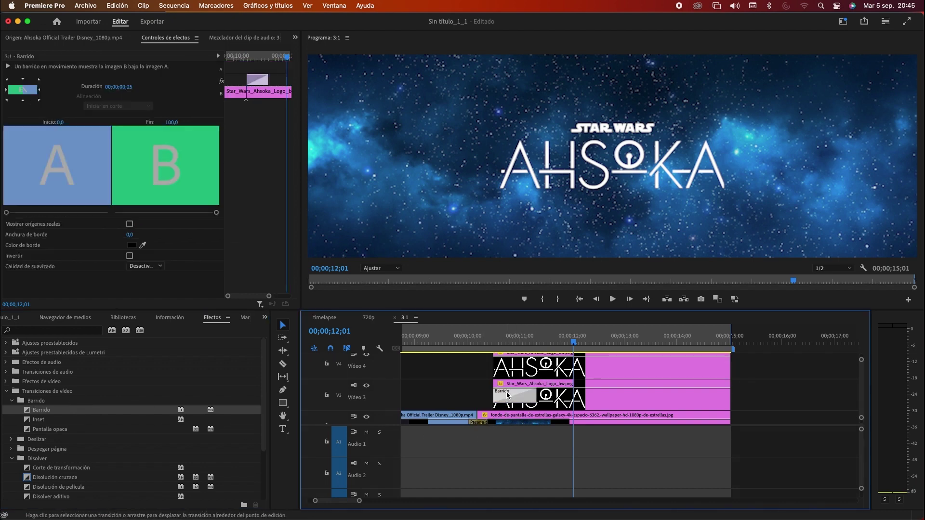
left_click(137, 87)
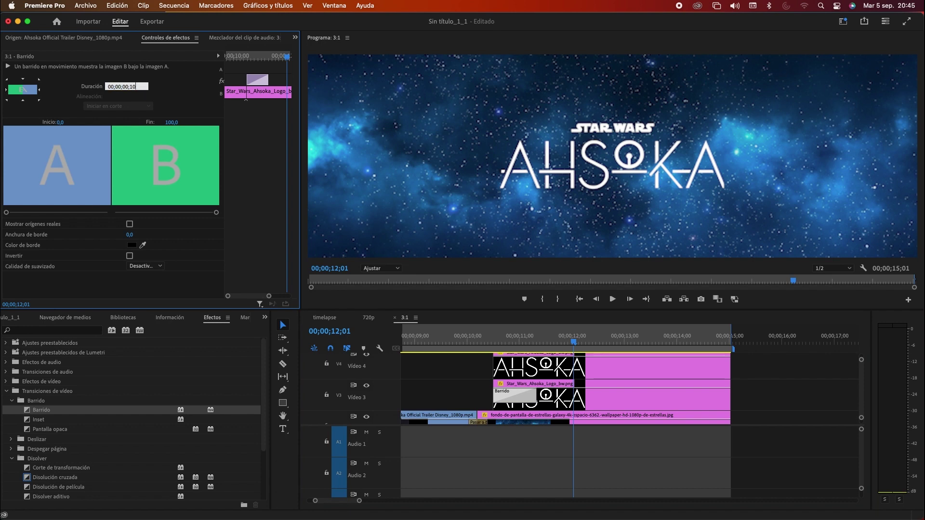
key("Return")
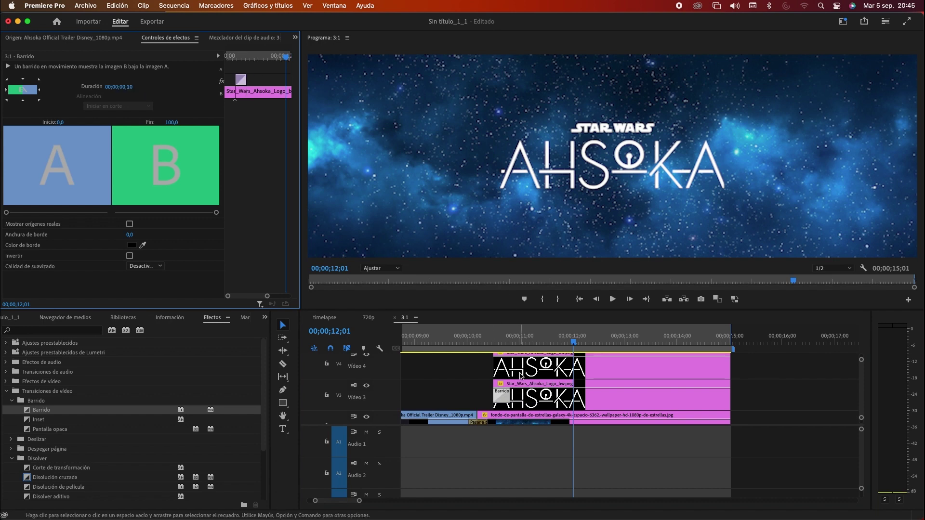
left_click(525, 367)
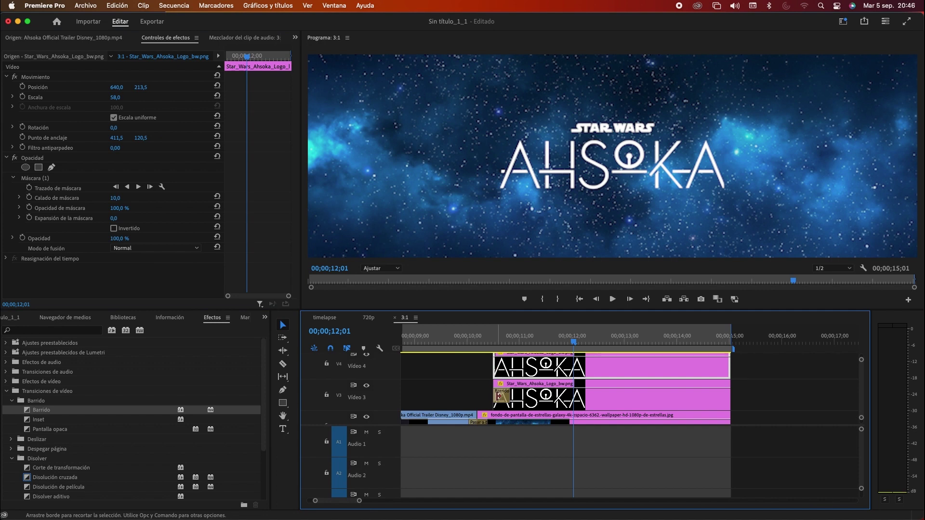
Delay the Video 4 logo's start by 10 frames and add a 10-frame Barrido wipe.
left_click_drag(495, 369, 511, 367)
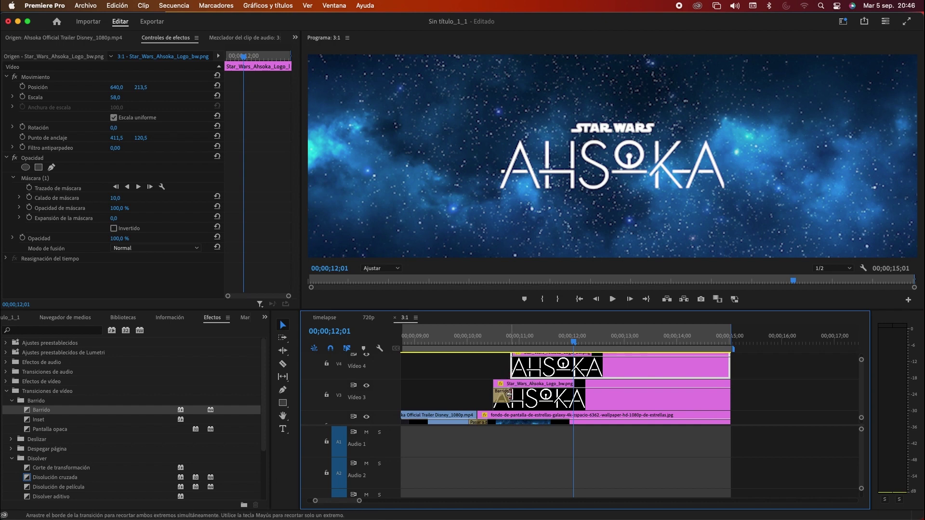
left_click_drag(486, 342, 511, 342)
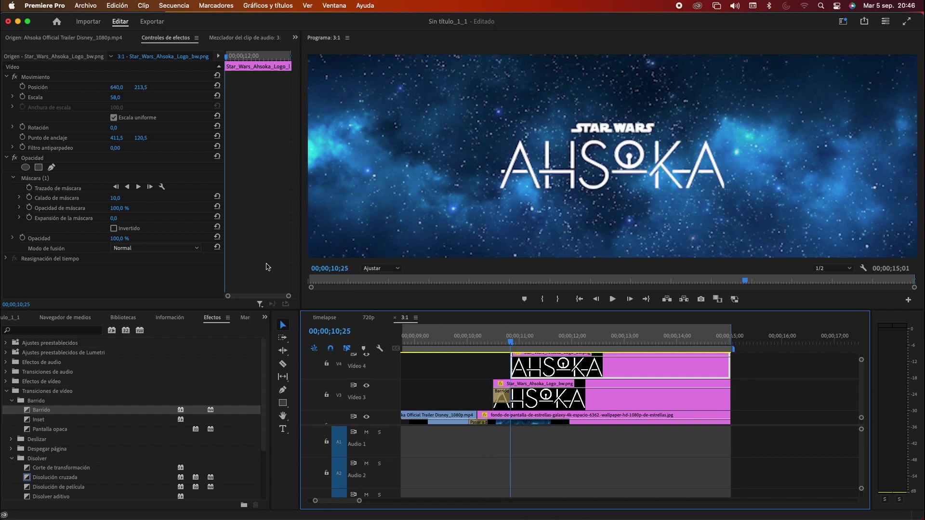
mouse_move(41, 410)
left_mouse_down()
mouse_move(526, 368)
mouse_move(520, 343)
left_mouse_up()
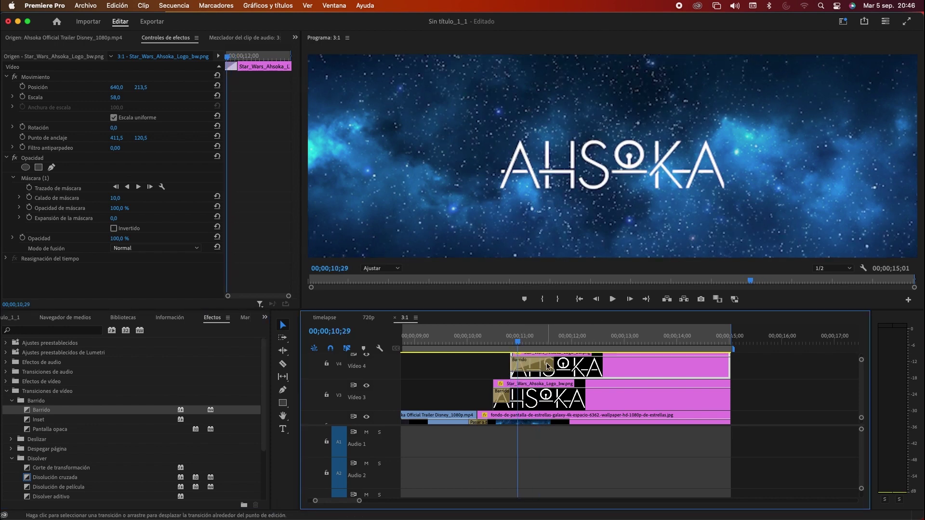
left_click(544, 366)
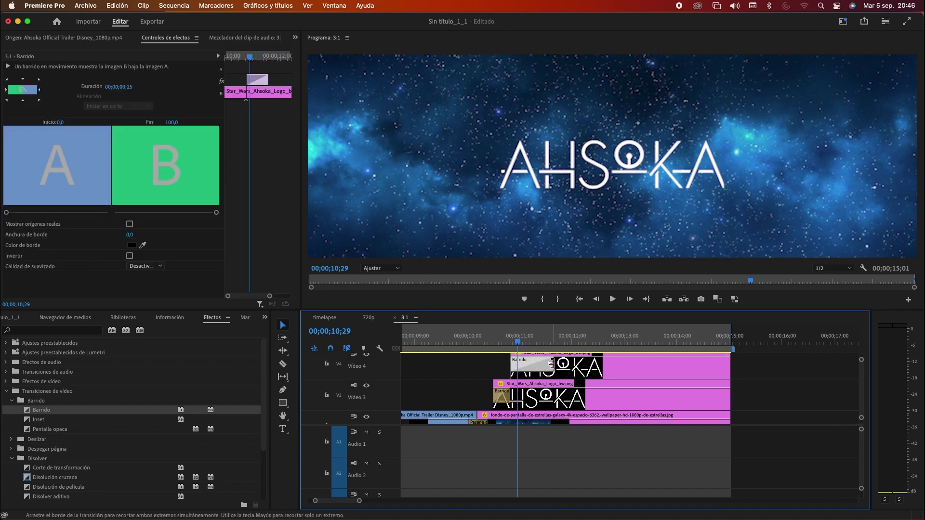
left_click_drag(552, 366, 526, 366)
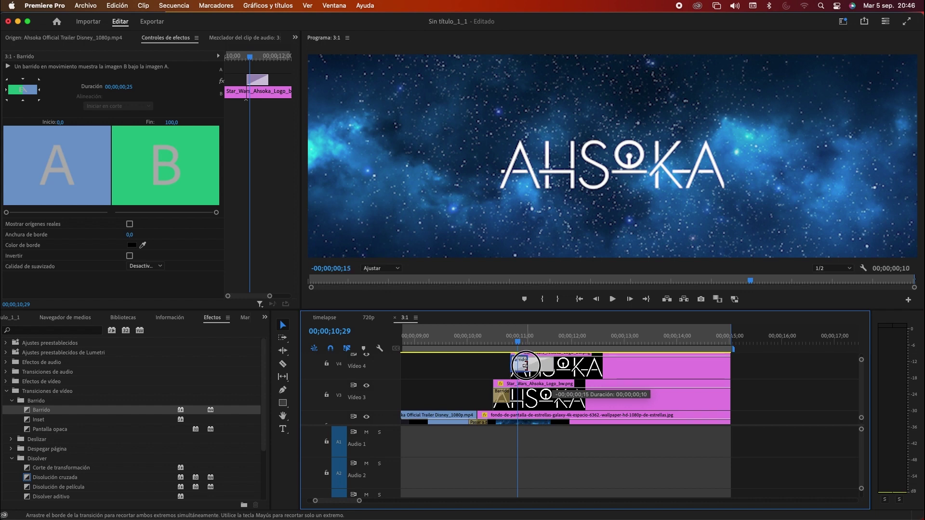
left_click_drag(526, 366, 524, 366)
Slide the Video 4 logo to the playhead and extend its end to match Video 3.
left_click(474, 341)
mouse_move(475, 341)
left_mouse_down()
mouse_move(515, 347)
mouse_move(494, 349)
mouse_move(502, 346)
left_mouse_up()
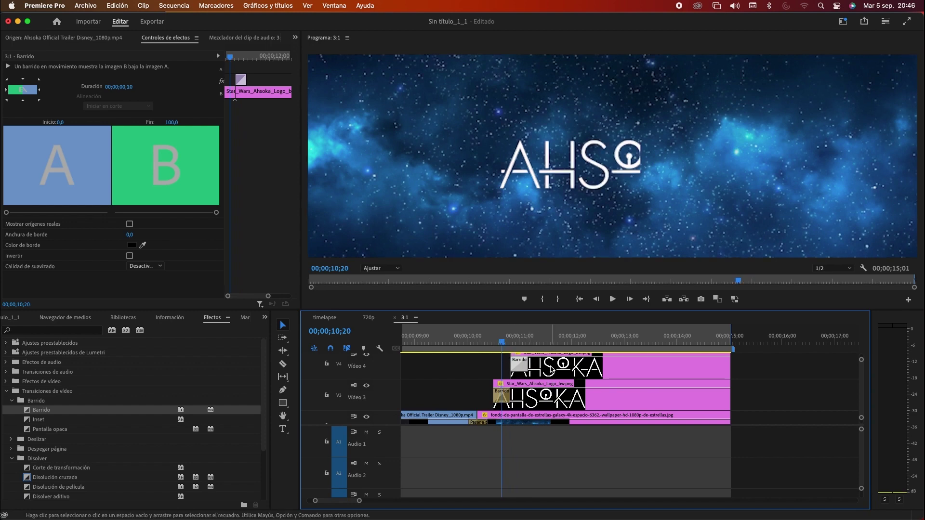
left_click_drag(535, 368, 526, 369)
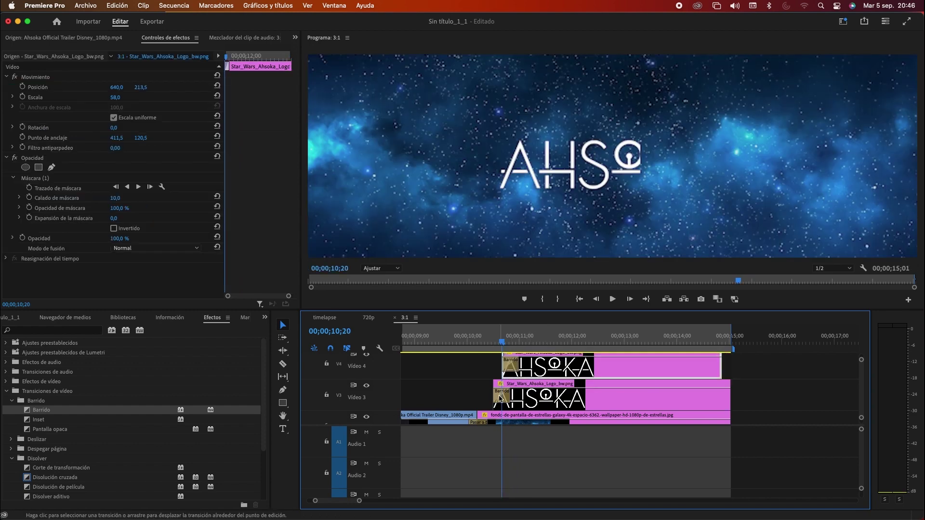
mouse_move(503, 343)
left_mouse_down()
mouse_move(485, 345)
mouse_move(596, 346)
left_mouse_up()
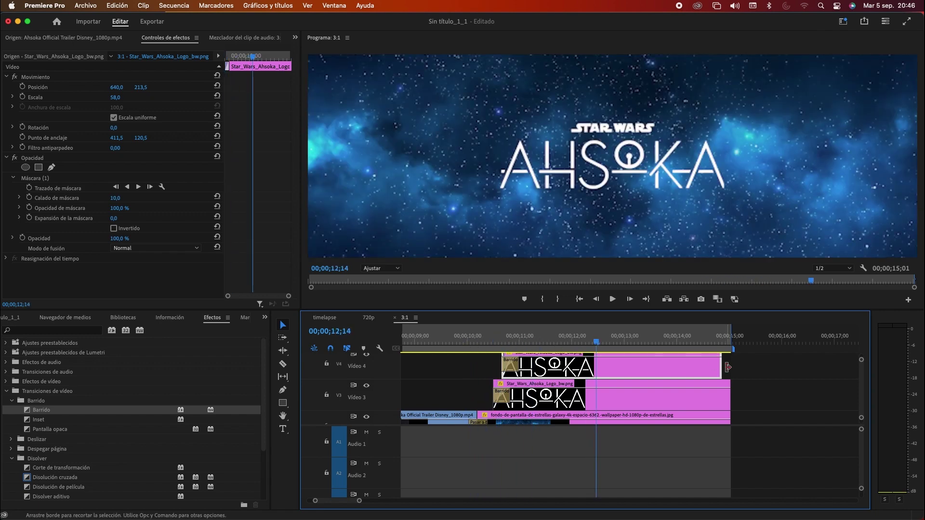
left_click_drag(720, 368, 730, 368)
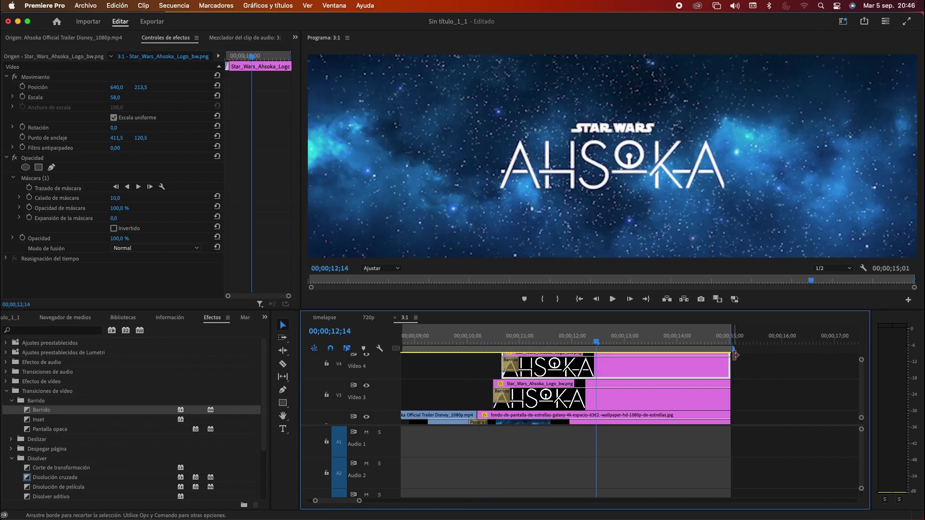
left_click(726, 340)
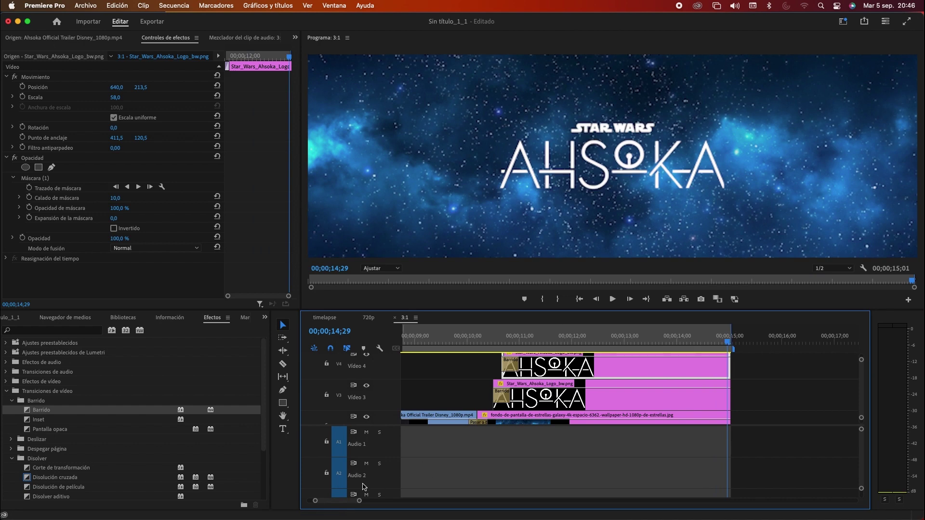
left_click_drag(359, 502, 440, 501)
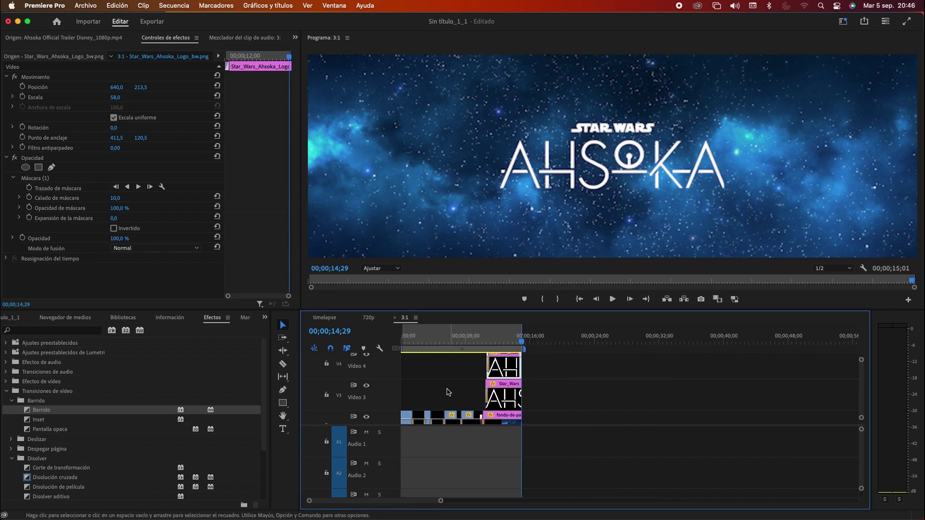
left_click_drag(404, 336, 400, 339)
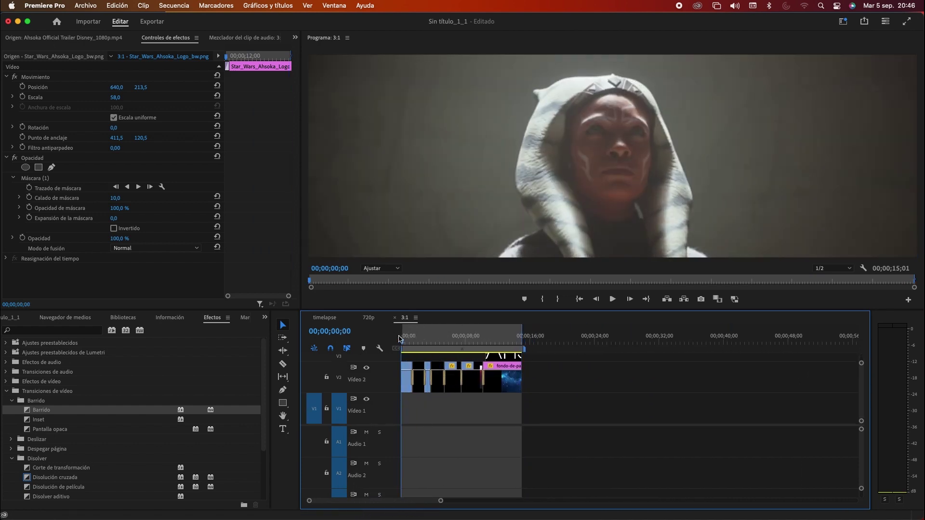
key("space")
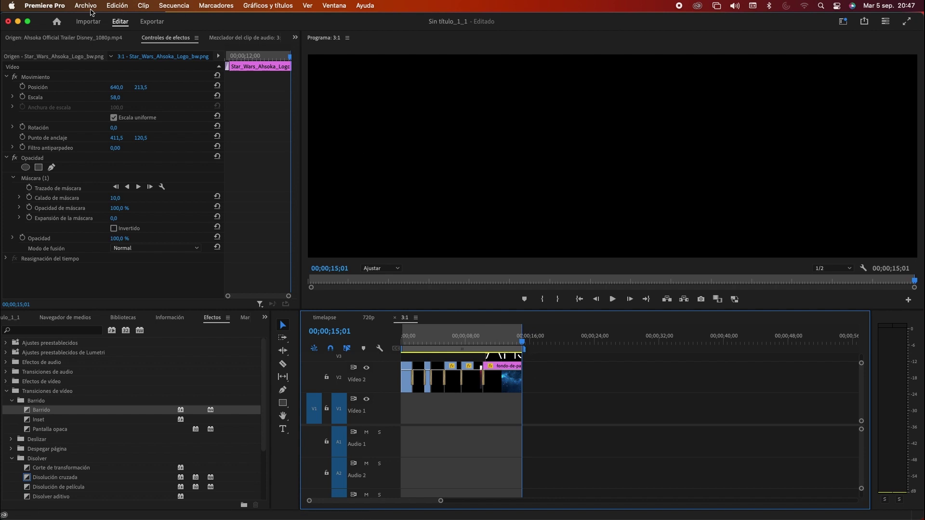
Create a Personalizar sequence named 9:16 with a 720 × 1280 frame size.
left_click(86, 6)
mouse_move(96, 19)
left_click(237, 52)
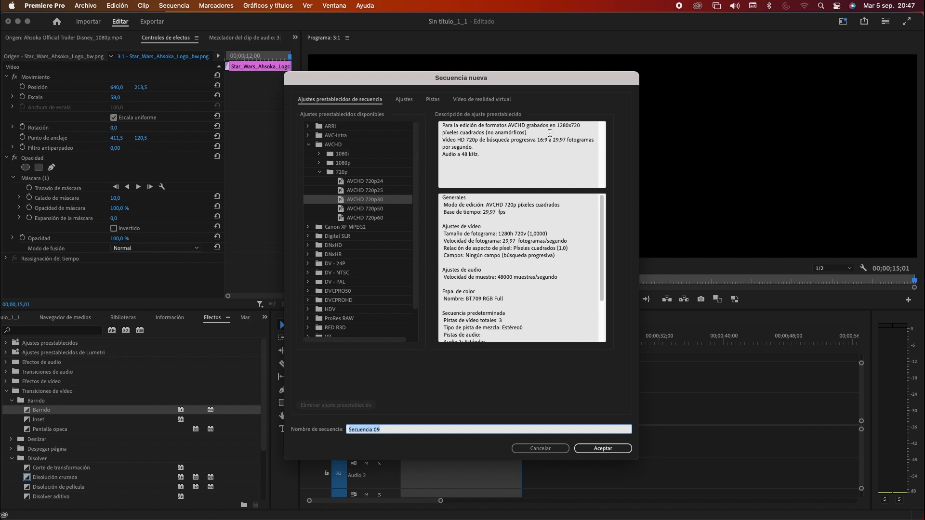
left_click(403, 100)
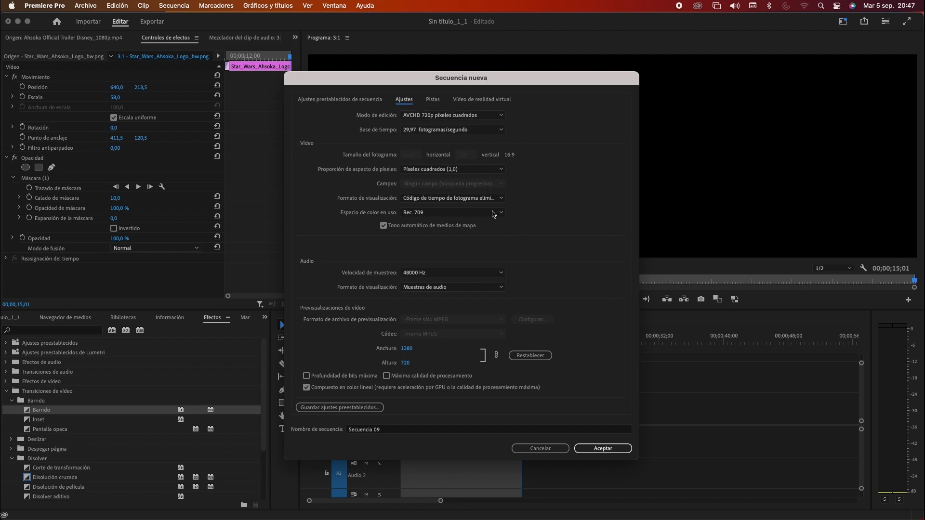
left_click(499, 116)
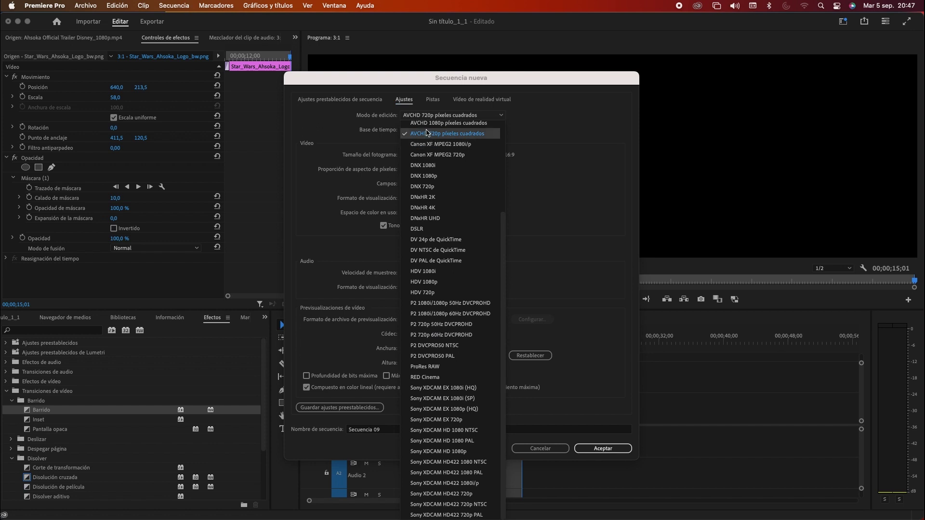
scroll(437, 145, "up", 5)
left_click(431, 129)
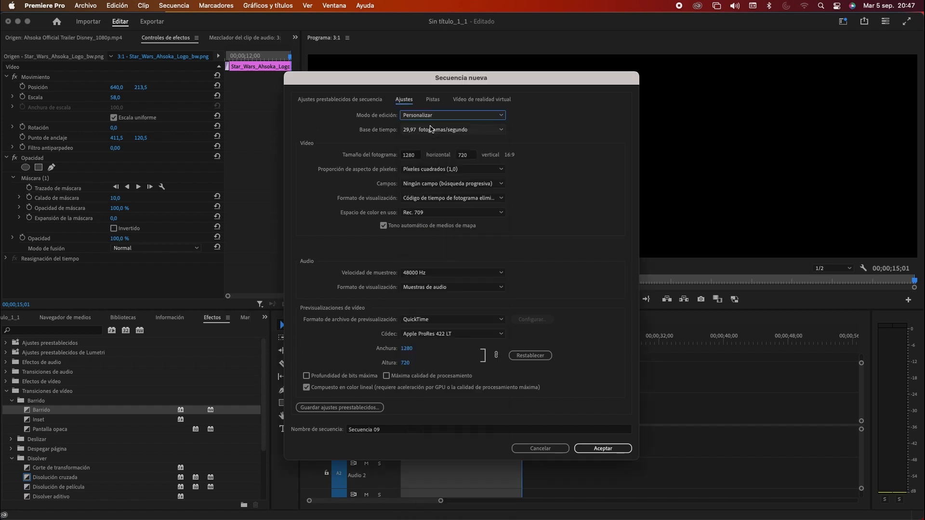
left_click(417, 154)
type("720")
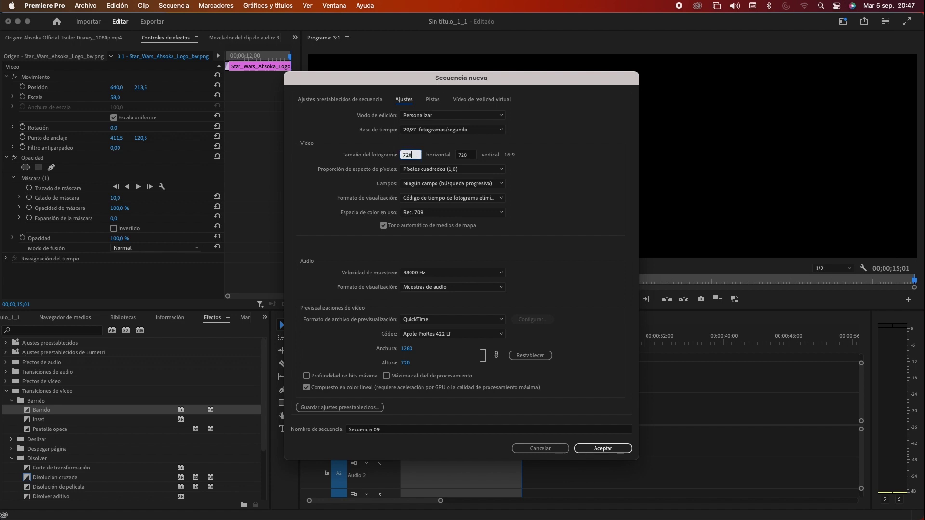
left_click(468, 156)
left_click(405, 430)
type("9:16")
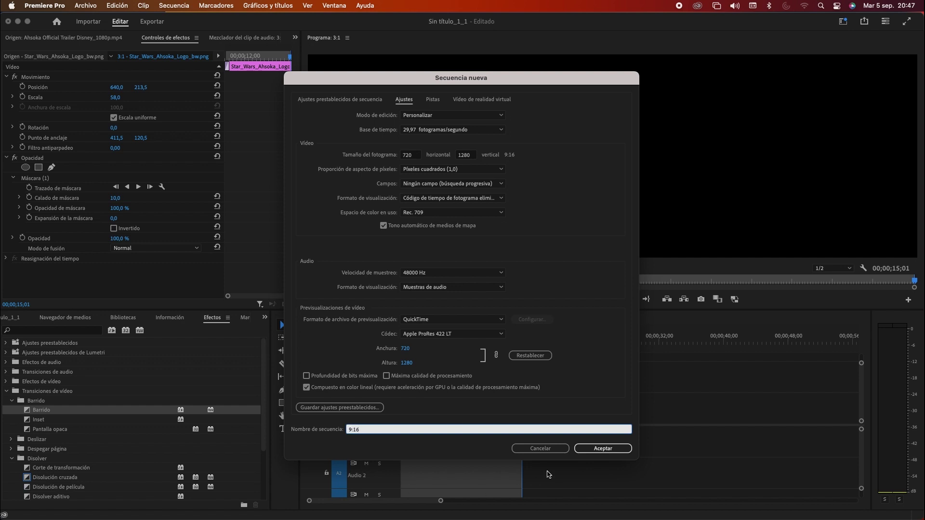
left_click(602, 449)
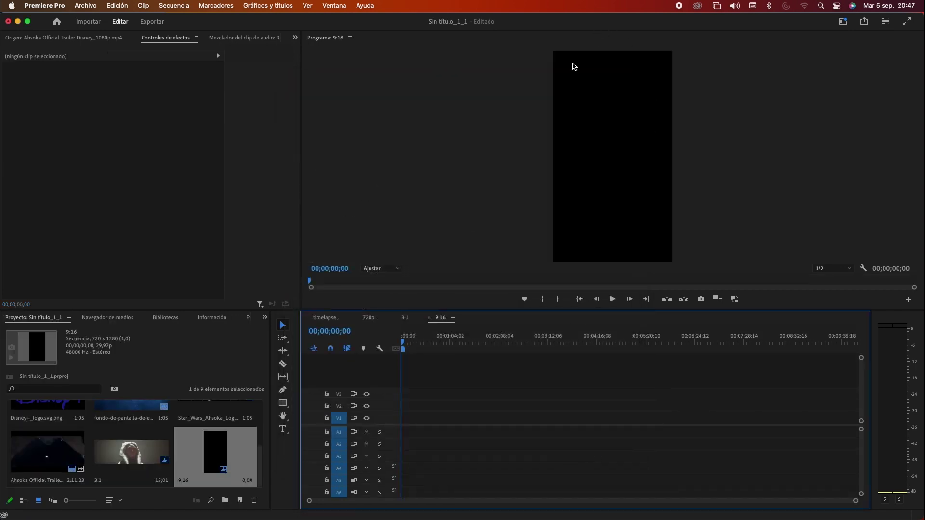
In the 3:1 sequence, marquee-select all montage and logo clips to copy.
left_click(677, 177)
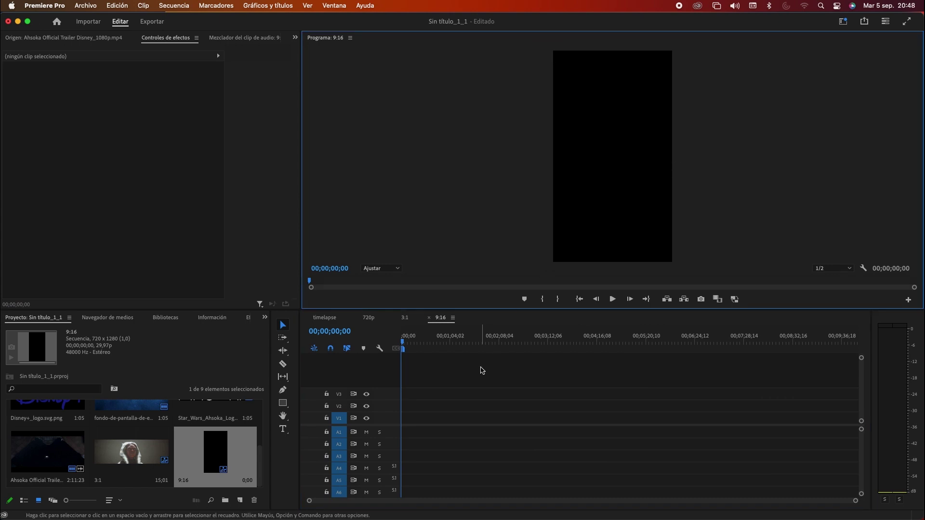
left_click(405, 323)
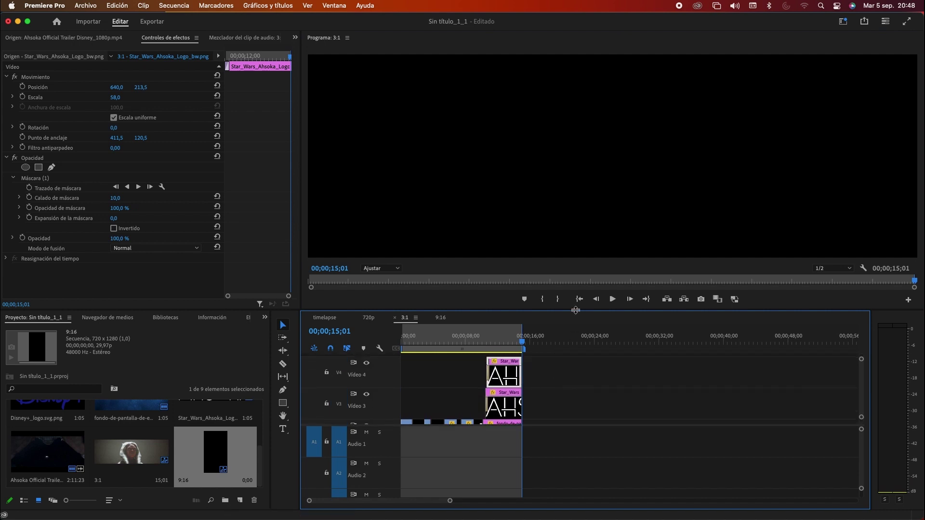
left_click_drag(575, 309, 573, 241)
scroll(569, 322, "down", 1)
scroll(569, 323, "up", 1)
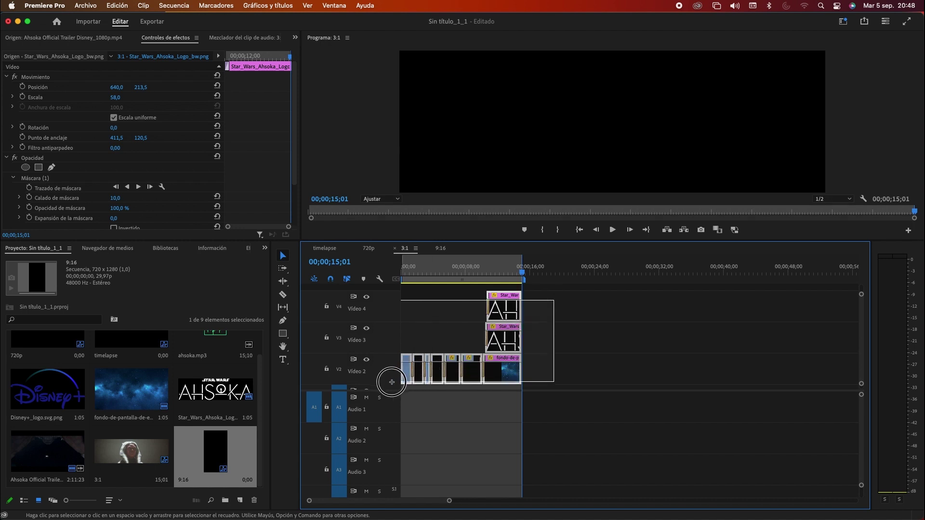
left_click_drag(548, 309, 385, 385)
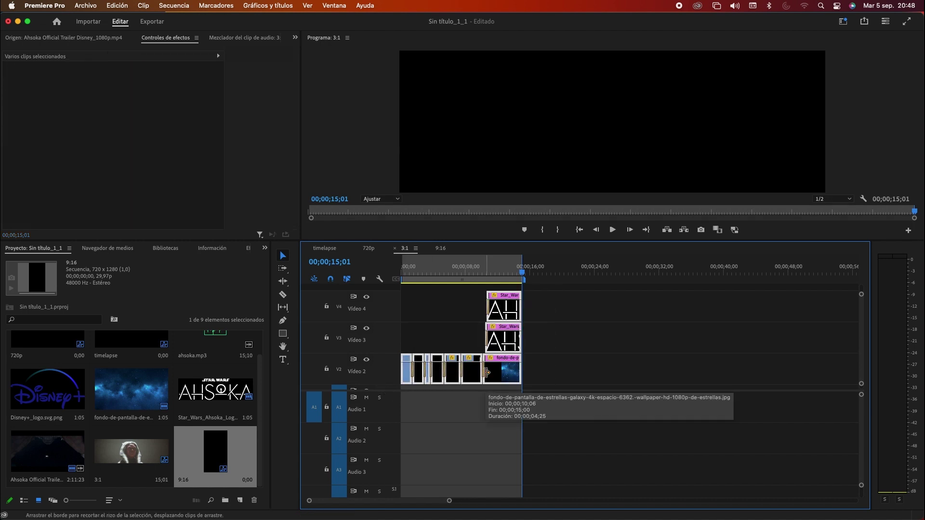
Paste the clips into the 9:16 sequence and move them down onto V1.
left_click(440, 249)
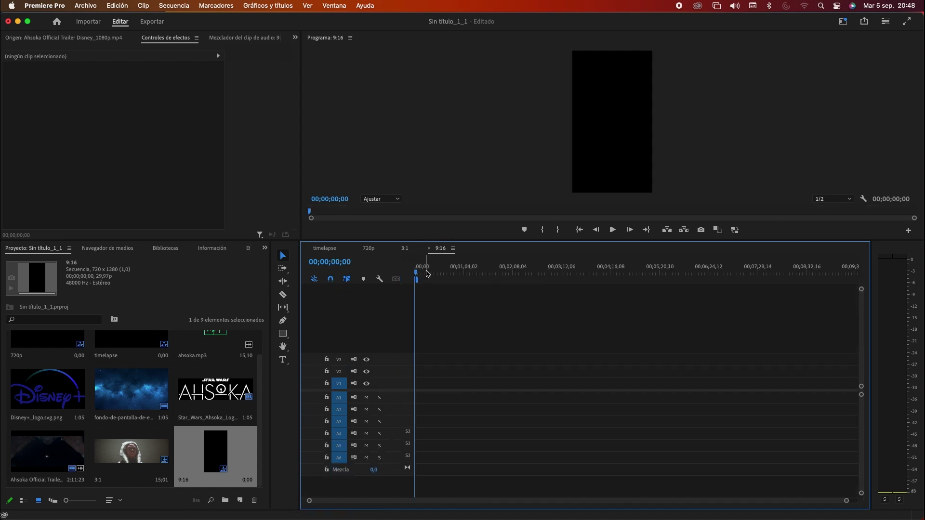
key("super+v")
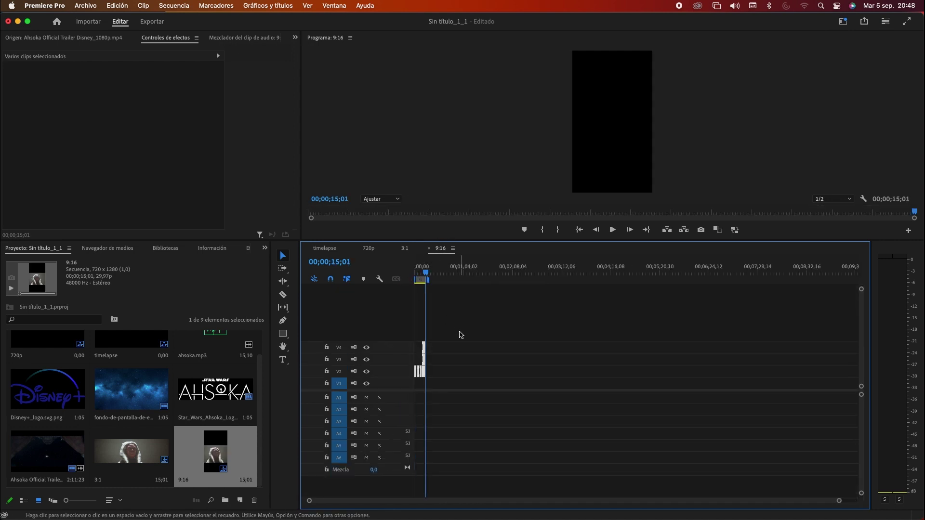
left_click_drag(838, 500, 624, 489)
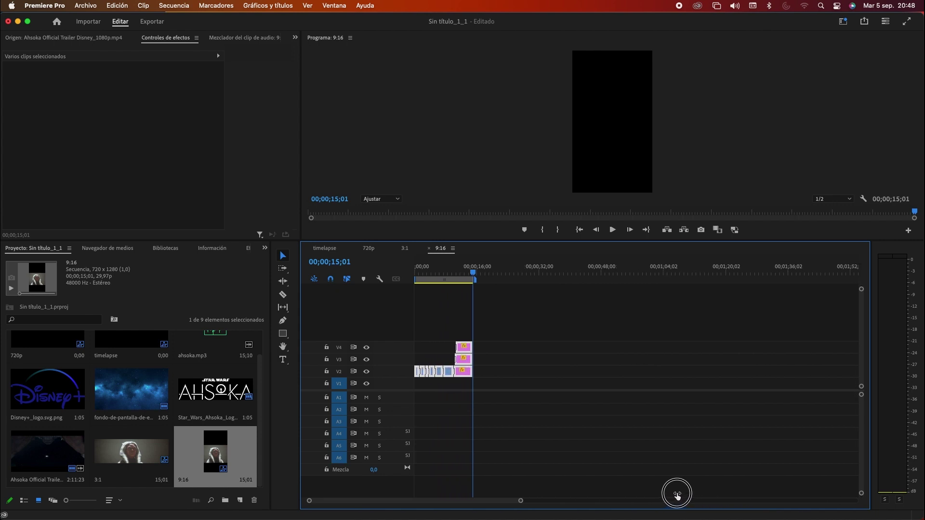
left_click_drag(538, 374, 534, 385)
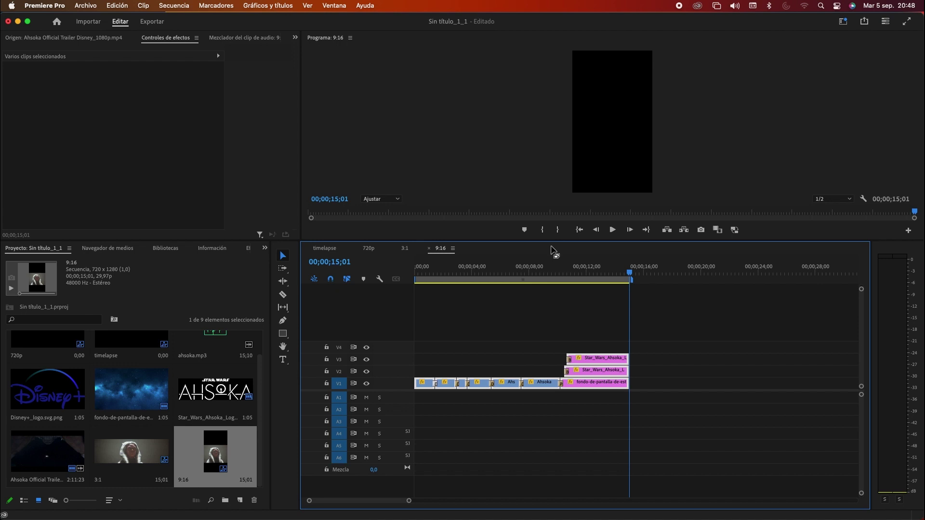
left_click_drag(549, 241, 542, 350)
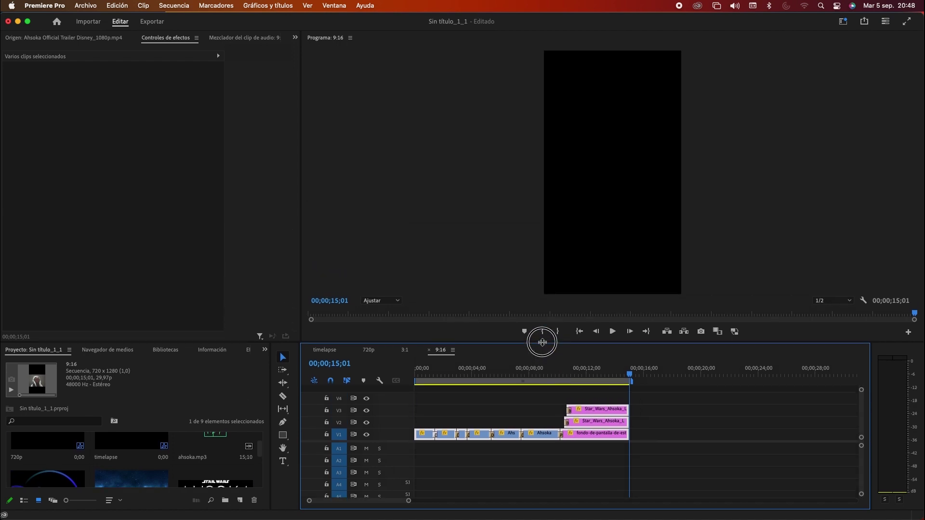
Preview the montage from the start and select the first V1 clip.
left_click(420, 380)
mouse_move(425, 382)
left_mouse_down()
mouse_move(546, 381)
mouse_move(456, 381)
mouse_move(463, 381)
left_mouse_up()
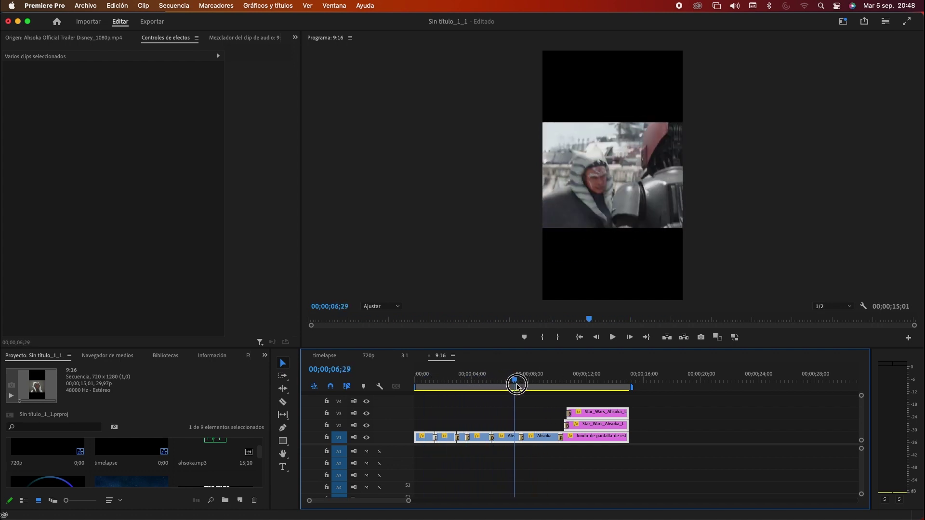
left_click(489, 411)
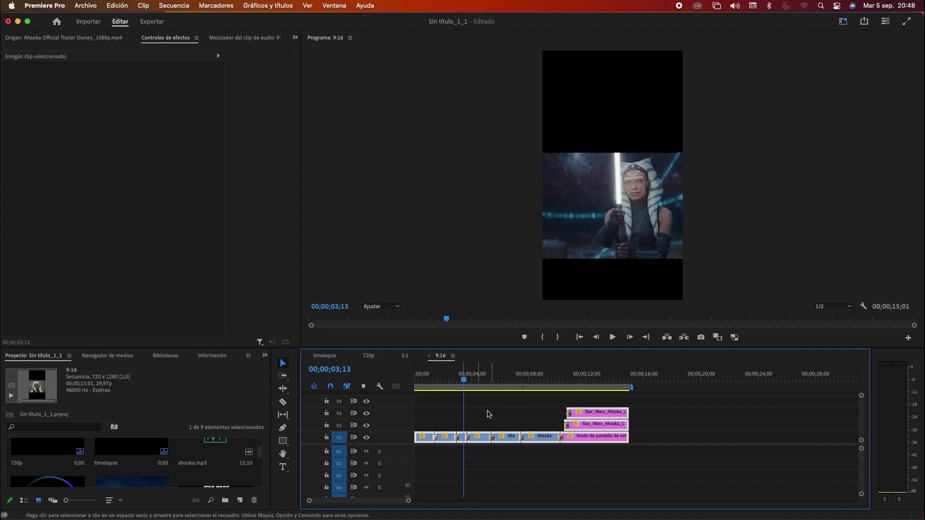
left_click(424, 381)
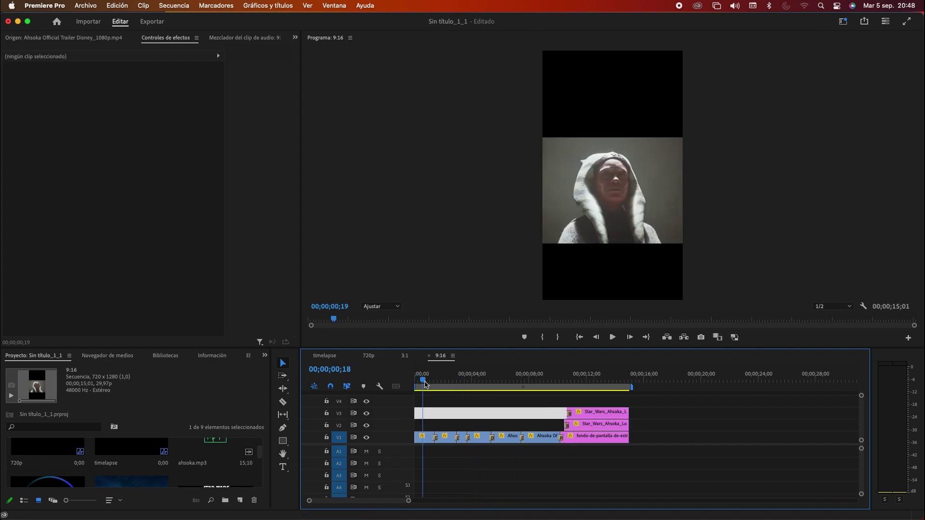
left_click(427, 439)
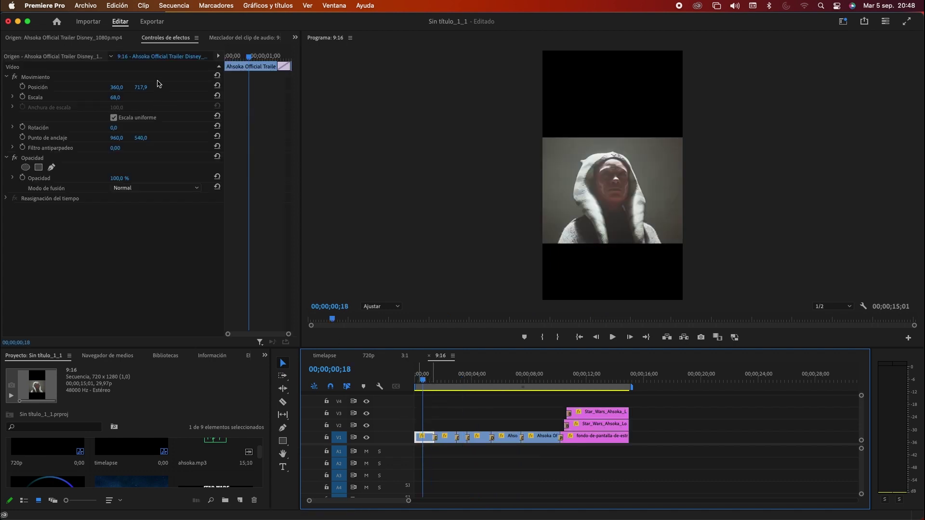
Scale the first clip to 171 and position it at 398 / 633.9.
left_click(171, 38)
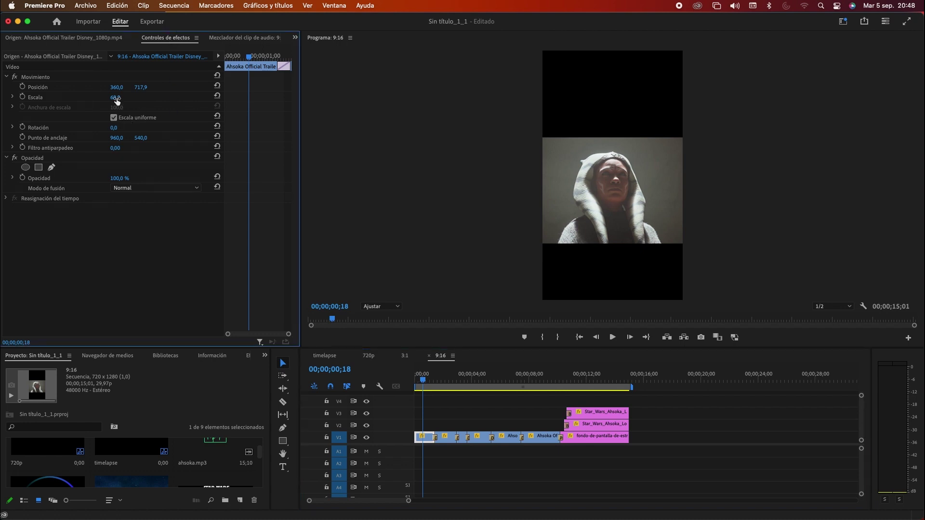
left_click_drag(115, 97, 145, 98)
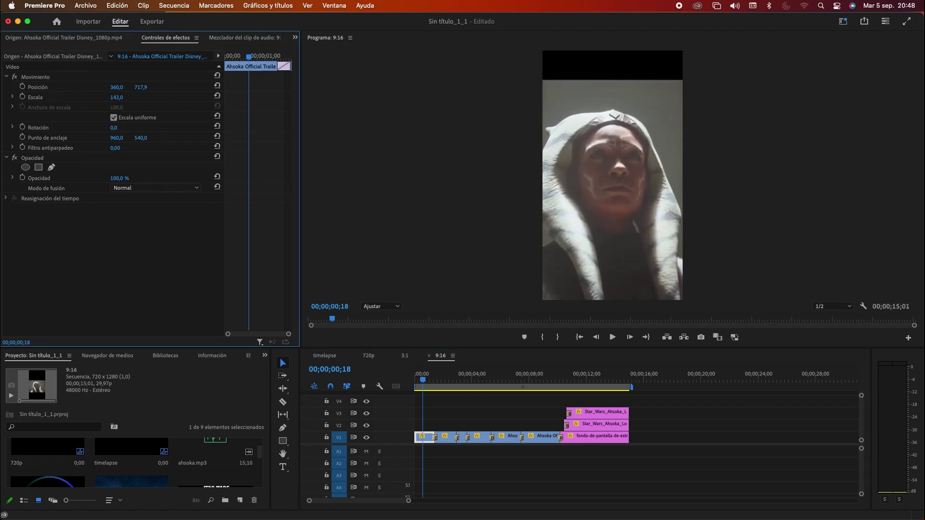
mouse_move(141, 90)
left_mouse_down()
mouse_move(107, 90)
mouse_move(145, 87)
left_mouse_up()
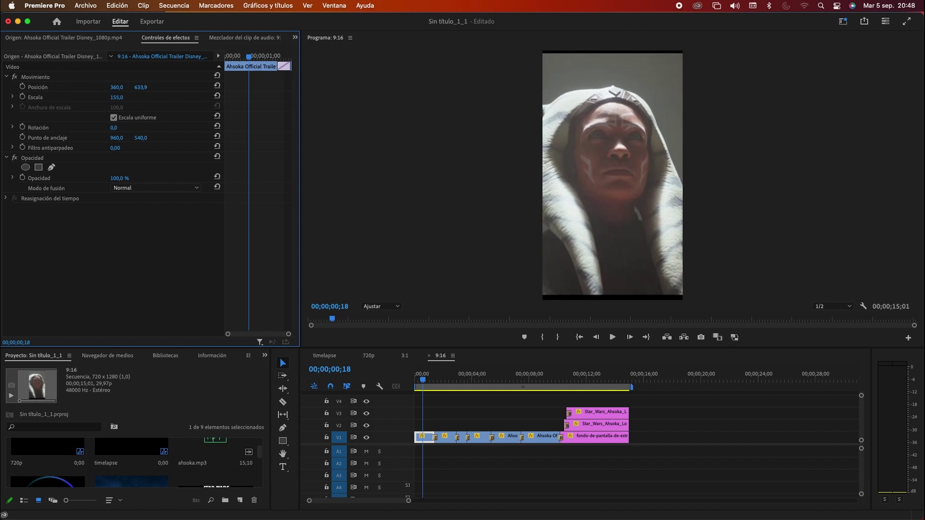
left_click_drag(117, 97, 124, 98)
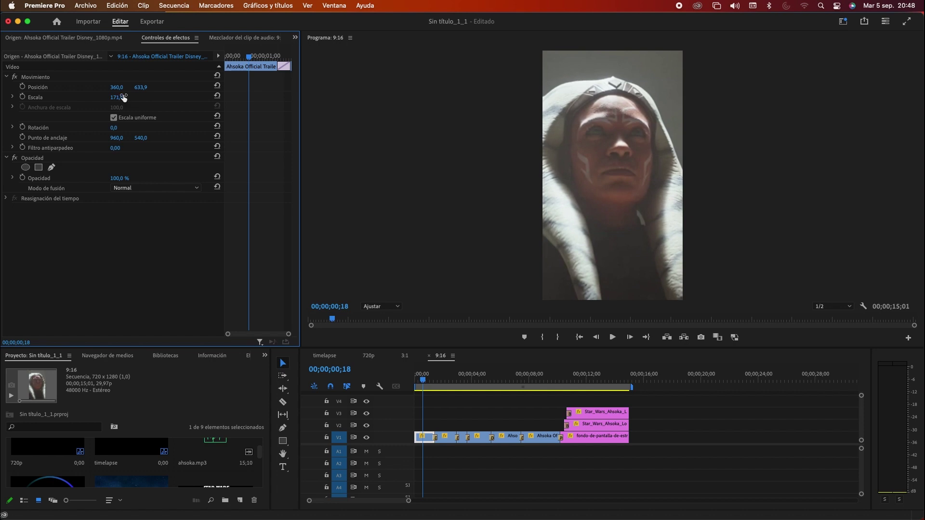
left_click_drag(118, 90, 137, 90)
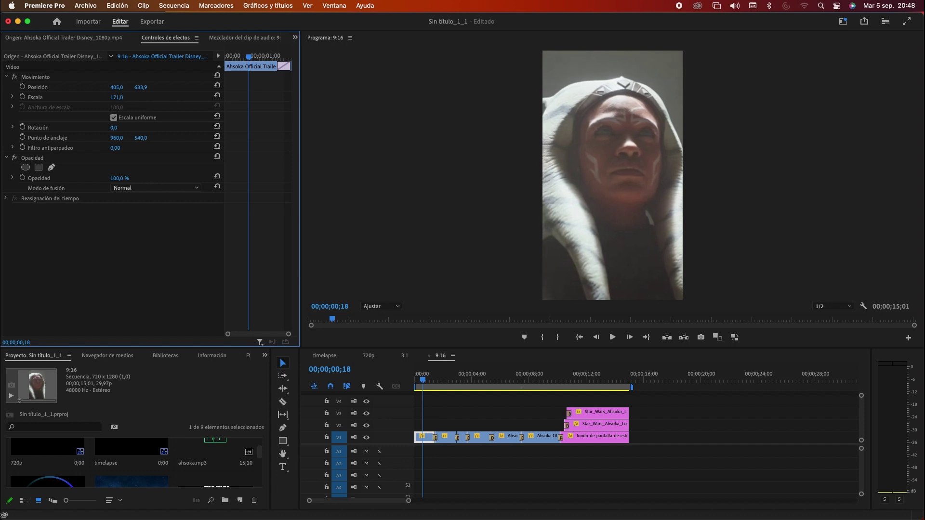
left_click(423, 381)
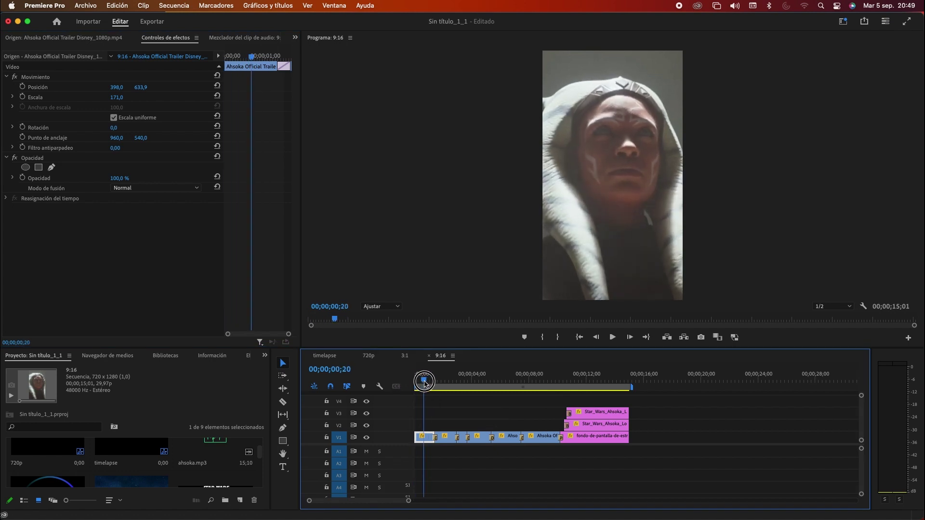
left_click_drag(424, 380, 406, 383)
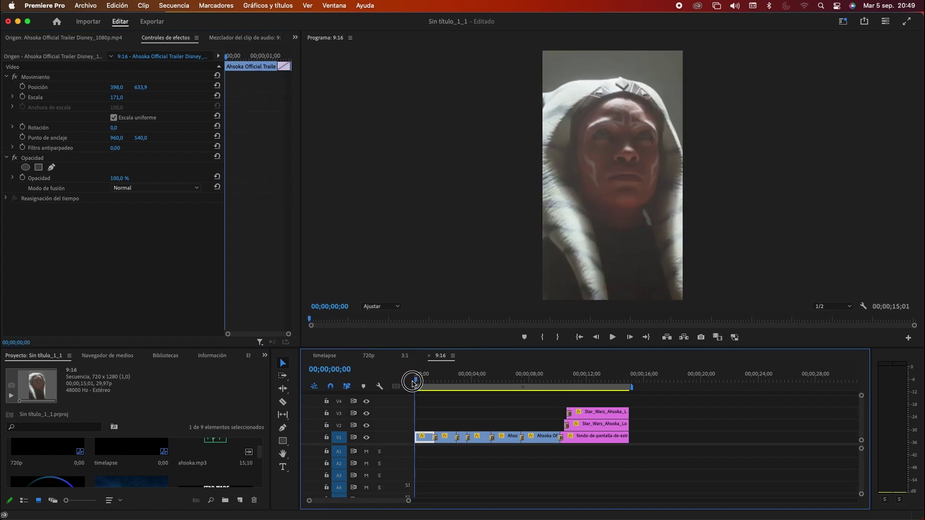
left_click_drag(406, 383, 445, 384)
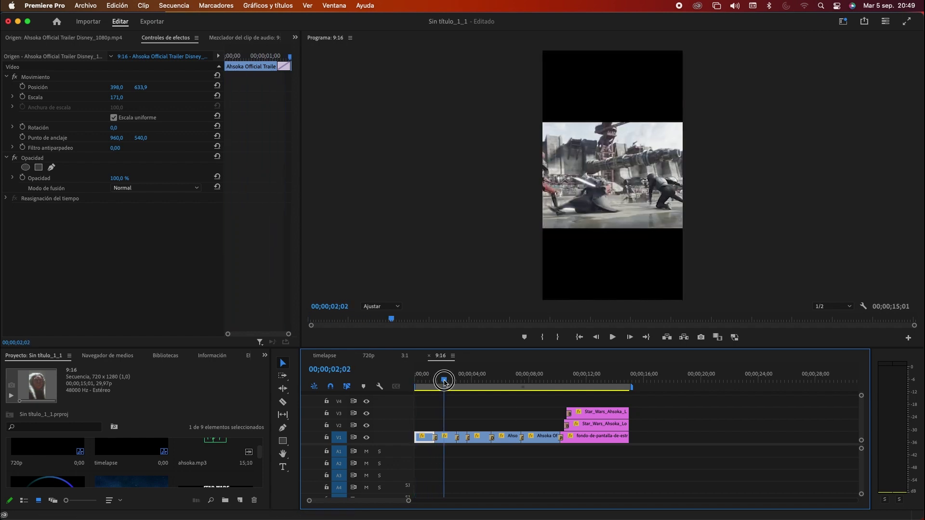
Scale the second V1 clip to 170 and move its Position X to 260.
left_click_drag(444, 384, 442, 384)
left_click(446, 436)
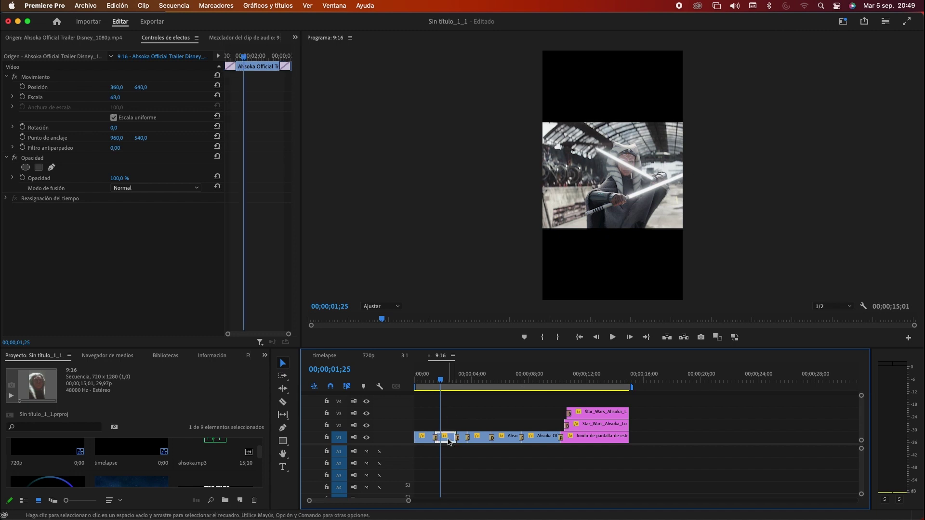
left_click_drag(118, 100, 168, 100)
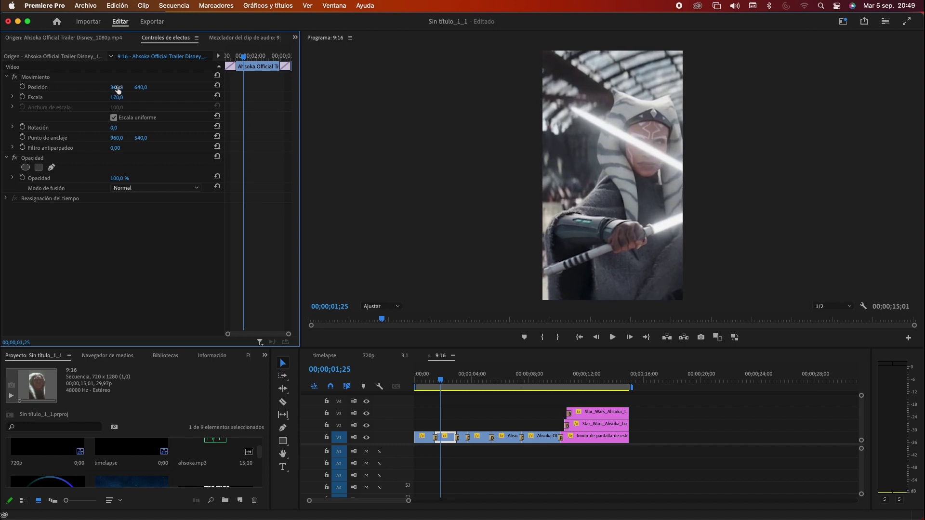
mouse_move(118, 88)
left_mouse_down()
mouse_move(58, 88)
mouse_move(69, 88)
left_mouse_up()
left_click_drag(435, 382, 444, 380)
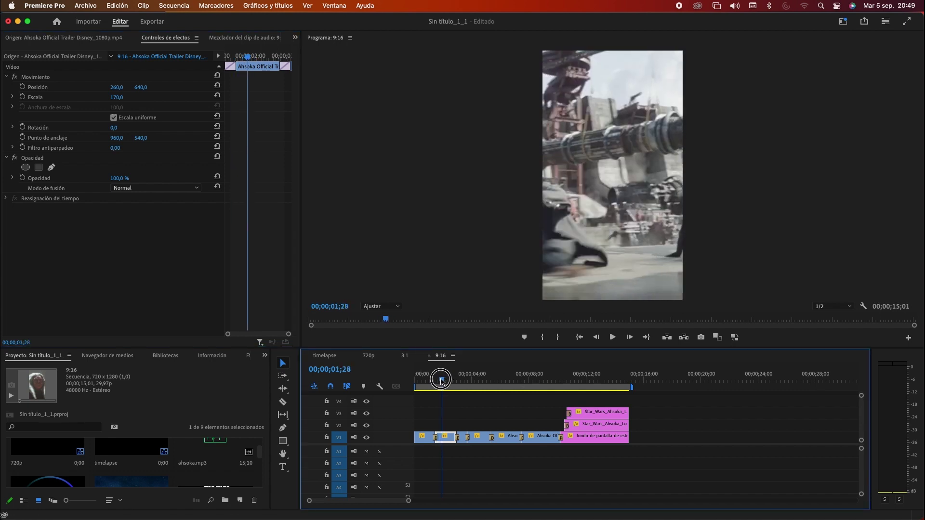
left_click_drag(443, 380, 448, 380)
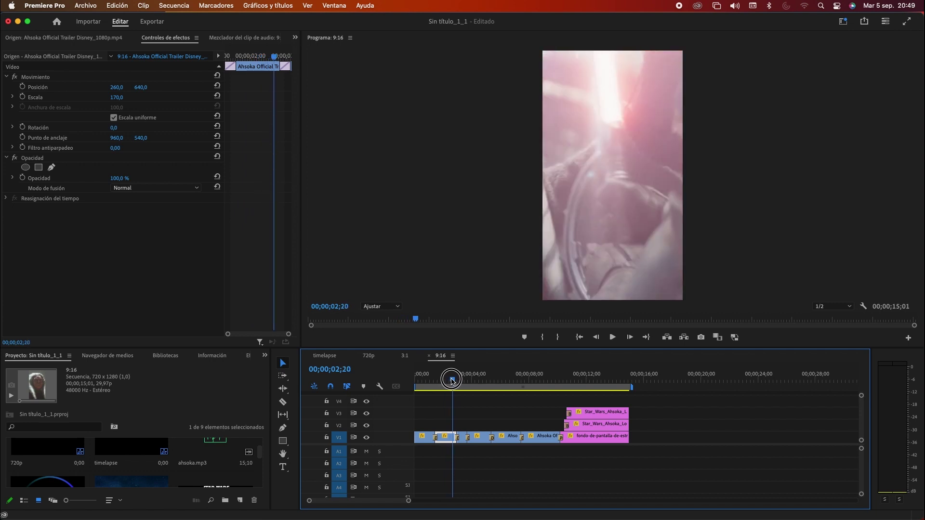
left_click_drag(448, 381, 446, 381)
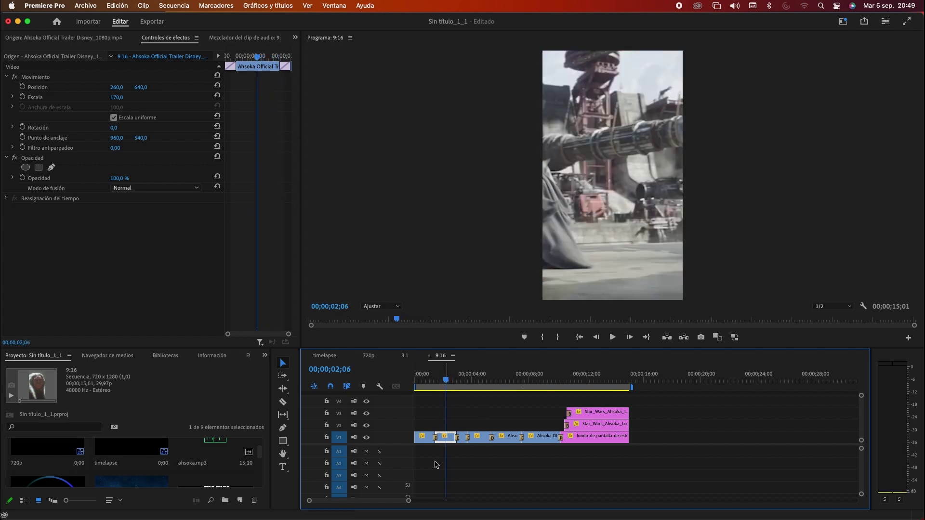
left_click_drag(409, 500, 343, 501)
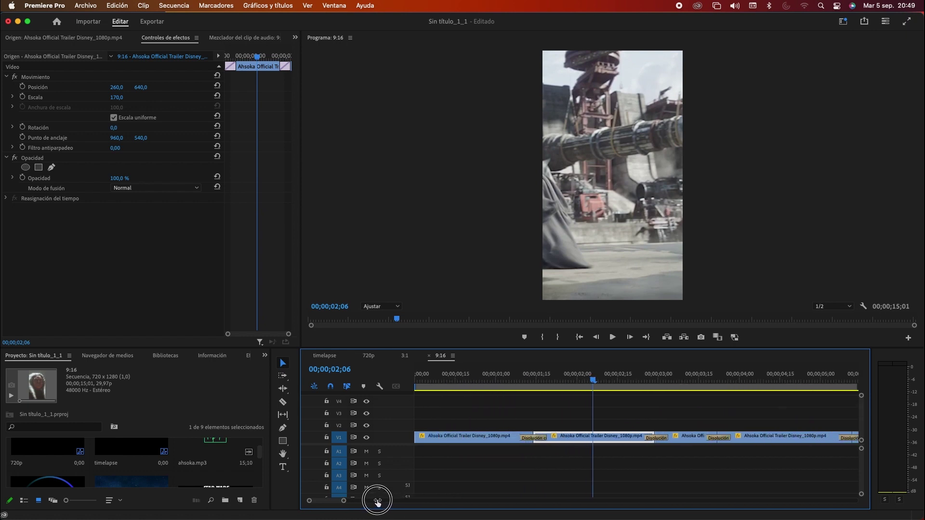
Expand all tracks and razor-cut the V1 clip at 01;26.
left_click(380, 385)
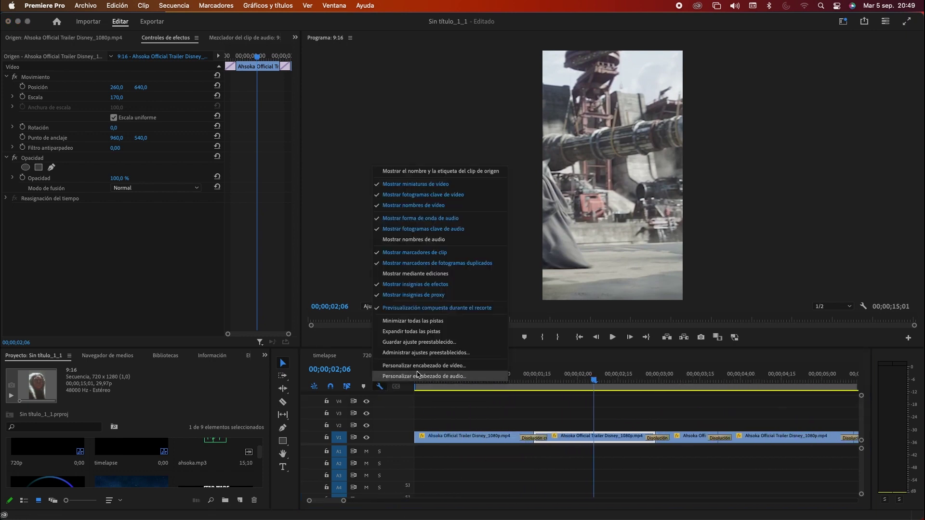
left_click(450, 332)
left_click_drag(534, 381, 568, 381)
key("Left")
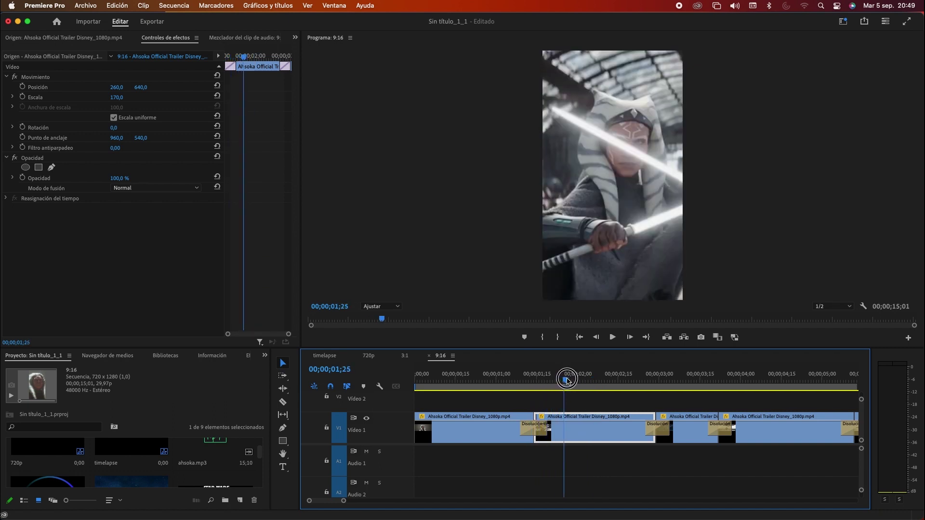
left_click(568, 380)
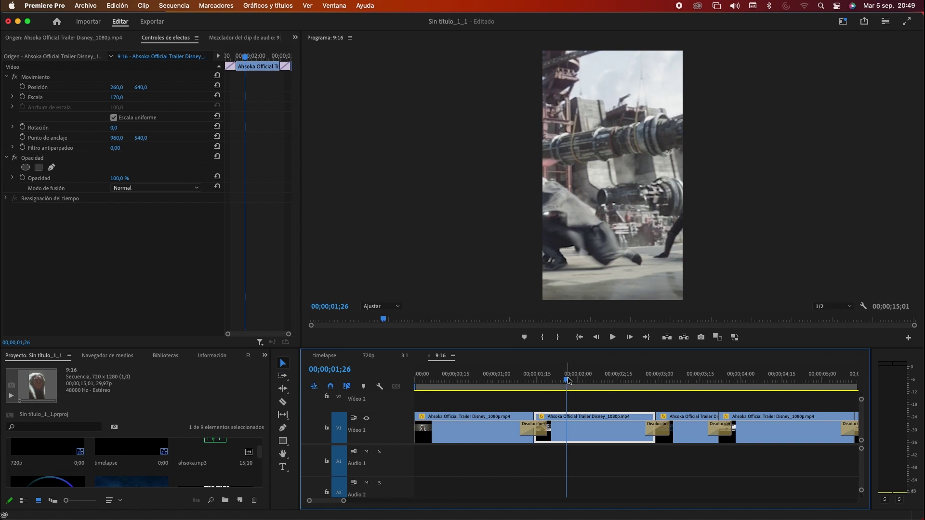
key("c")
left_click(571, 426)
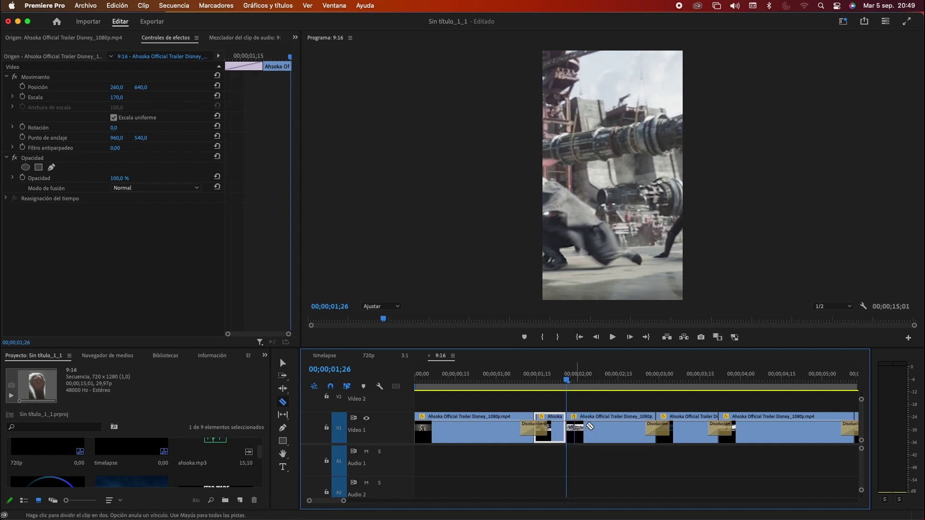
Step frame by frame to the shot change at 02;09 and cut V1 there.
left_click_drag(567, 380, 606, 381)
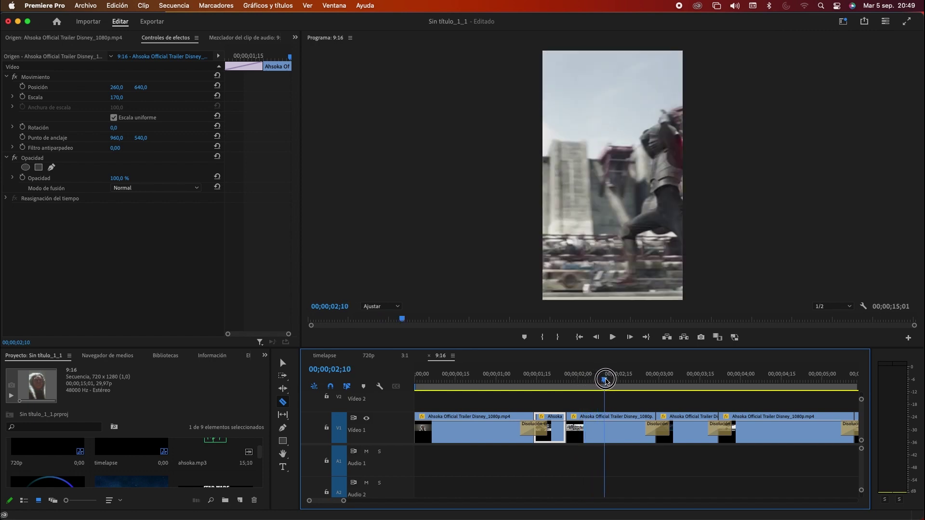
key("Left")
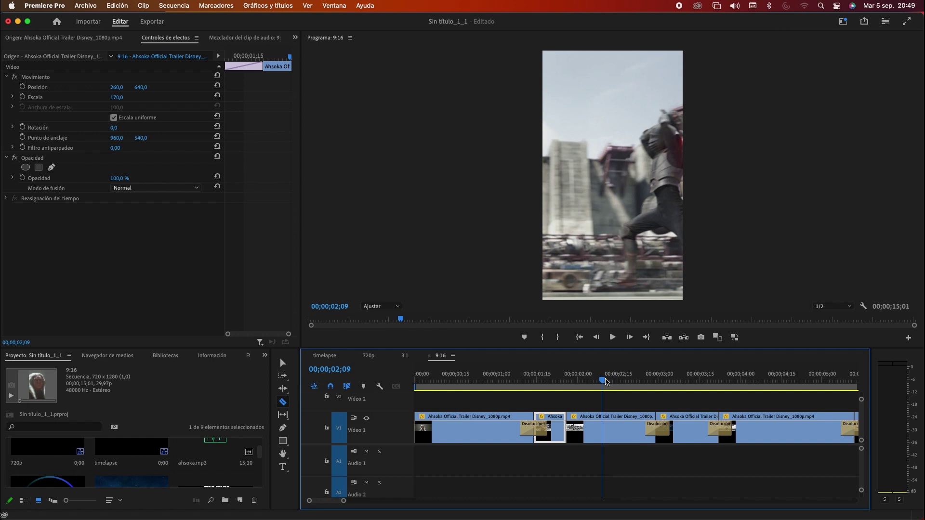
key("Left")
key("Right")
key("Left")
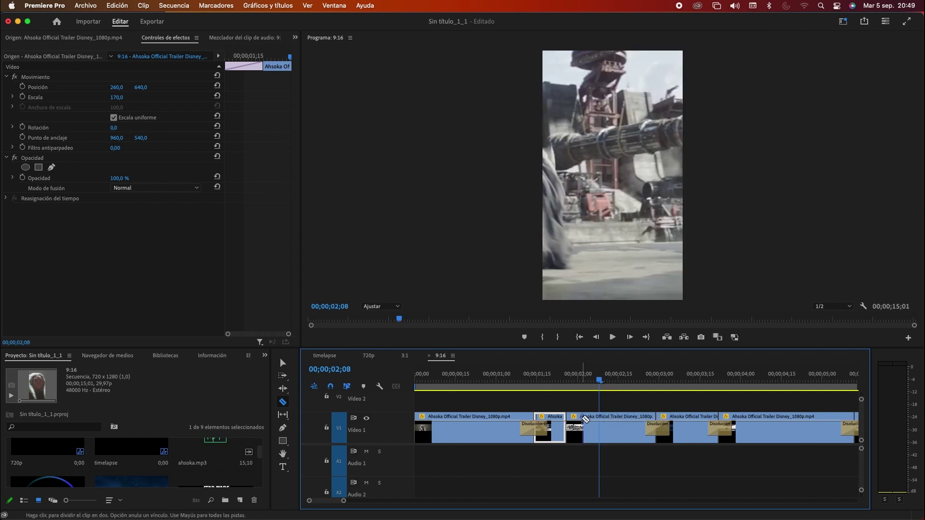
key("Right")
left_click(603, 433)
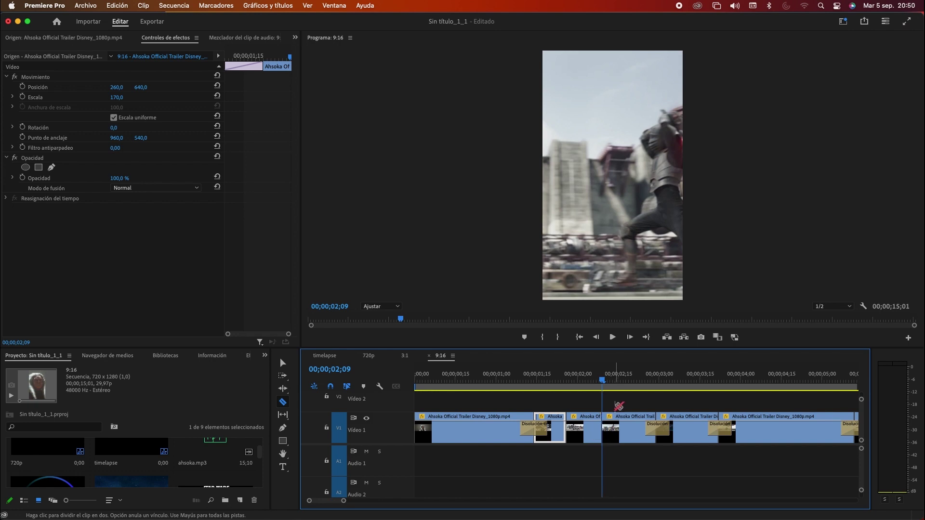
Shift the framing of the short shot near 02;00 to the right.
key("v")
left_click(584, 431)
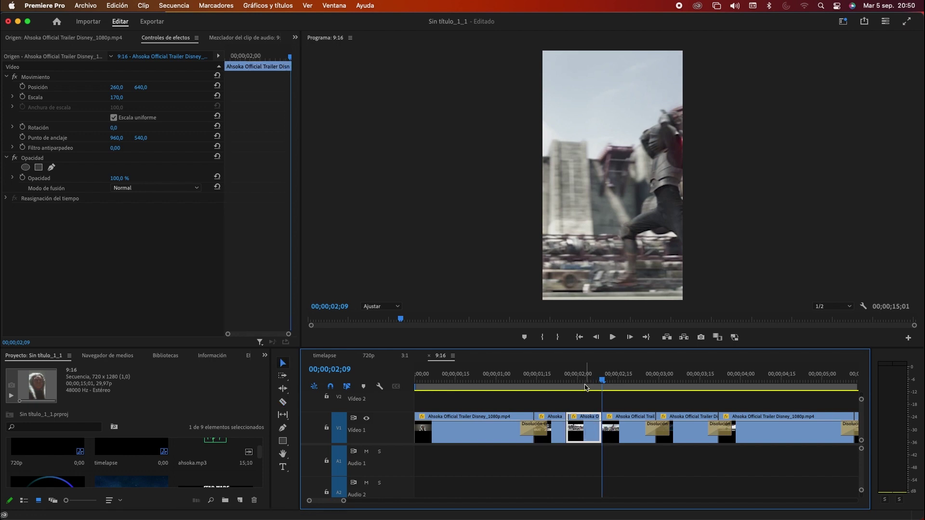
left_click(584, 381)
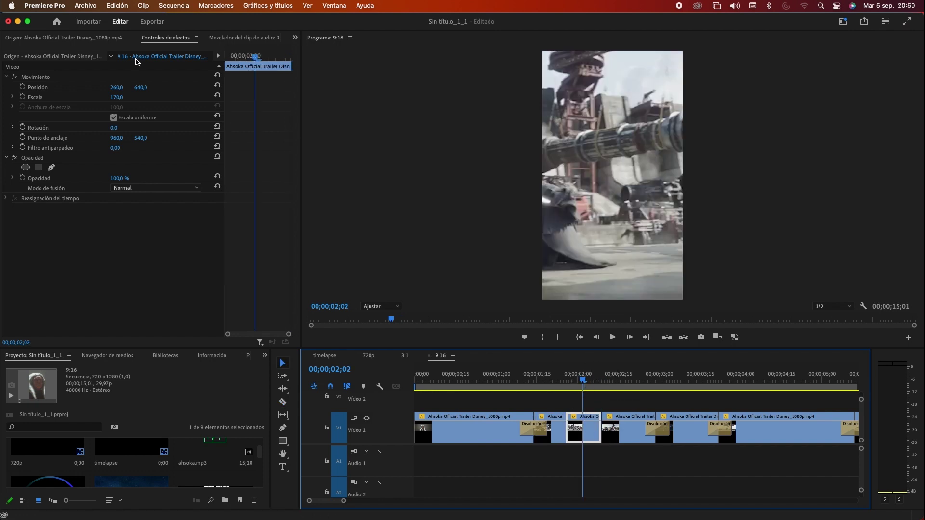
left_click_drag(116, 91, 307, 91)
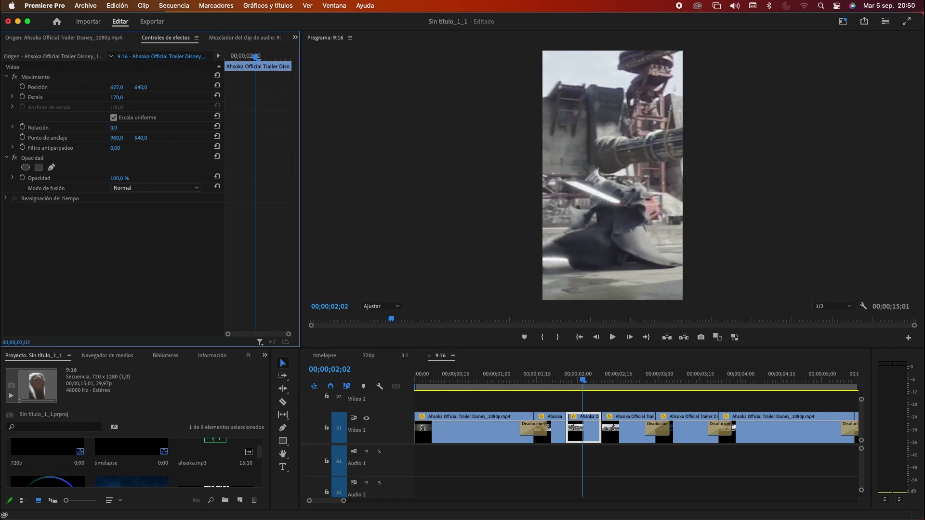
left_click_drag(307, 91, 318, 91)
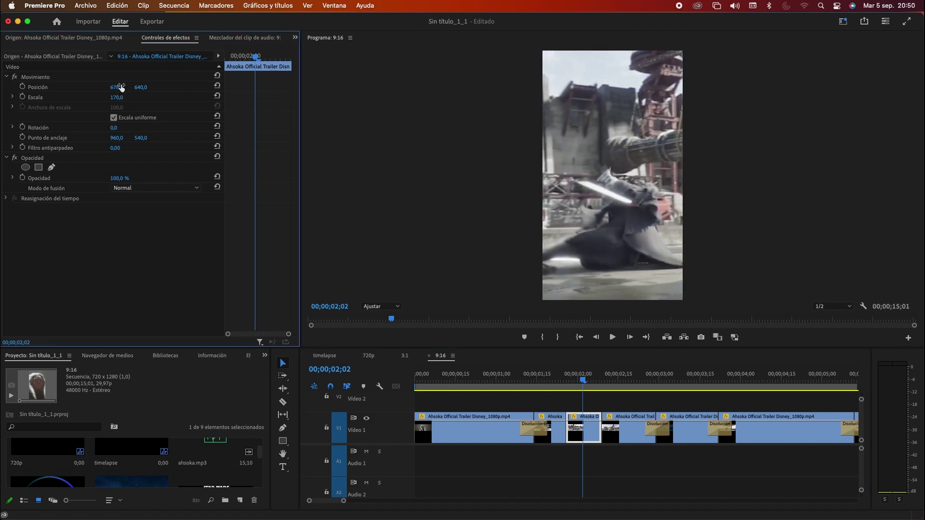
left_click_drag(582, 382, 560, 380)
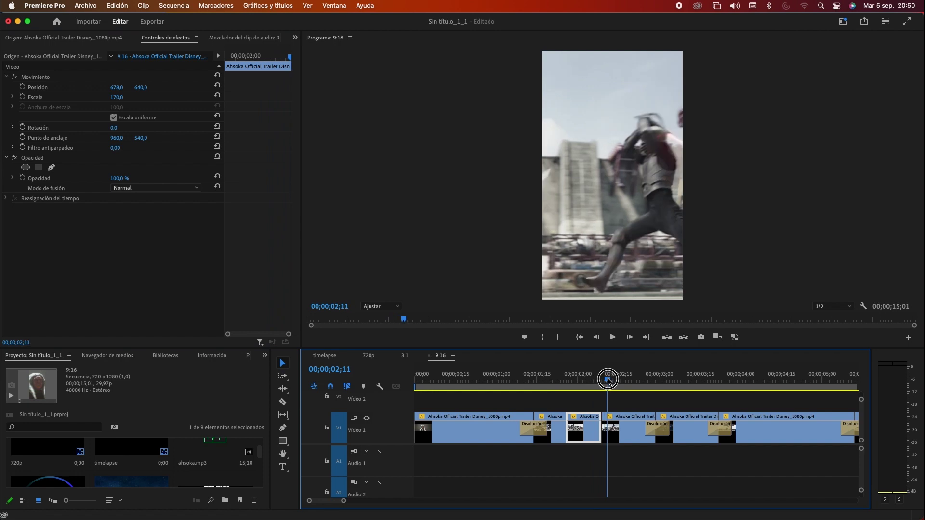
left_click_drag(594, 382, 625, 382)
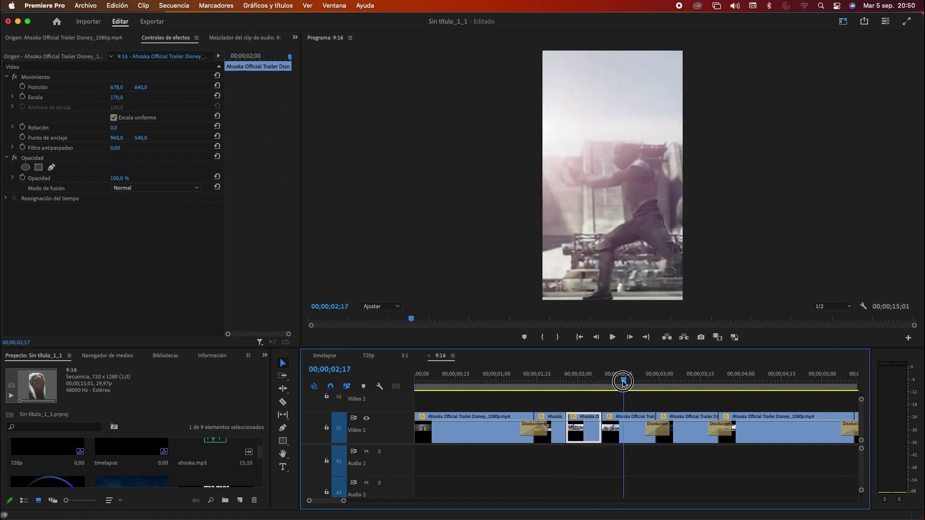
left_click_drag(628, 383, 626, 383)
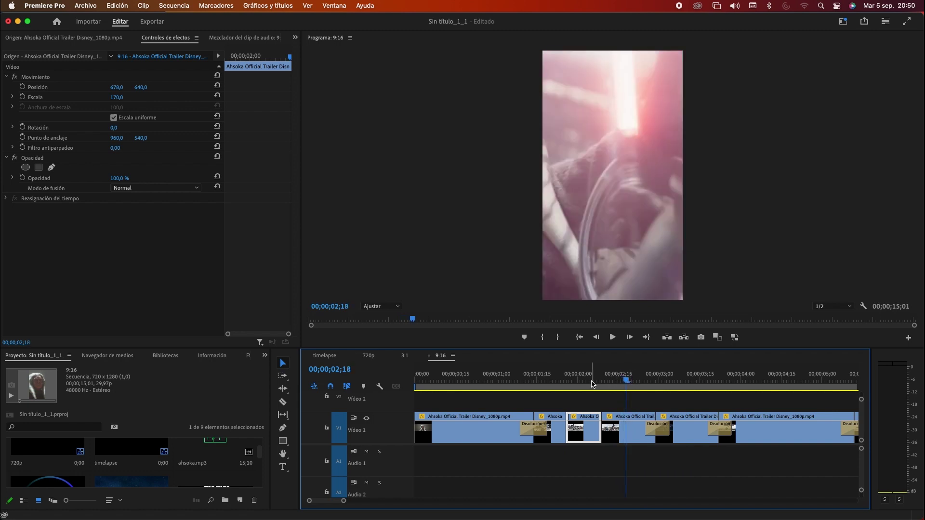
Split the clip at 02;18 and slide the new shot's framing to the right.
key("c")
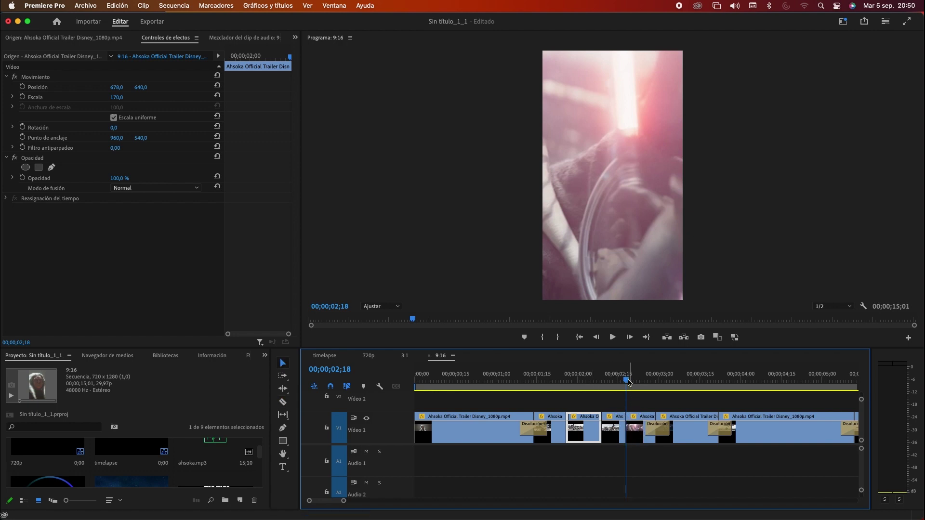
left_click_drag(626, 381, 632, 381)
left_click(637, 434)
left_click_drag(116, 88, 421, 87)
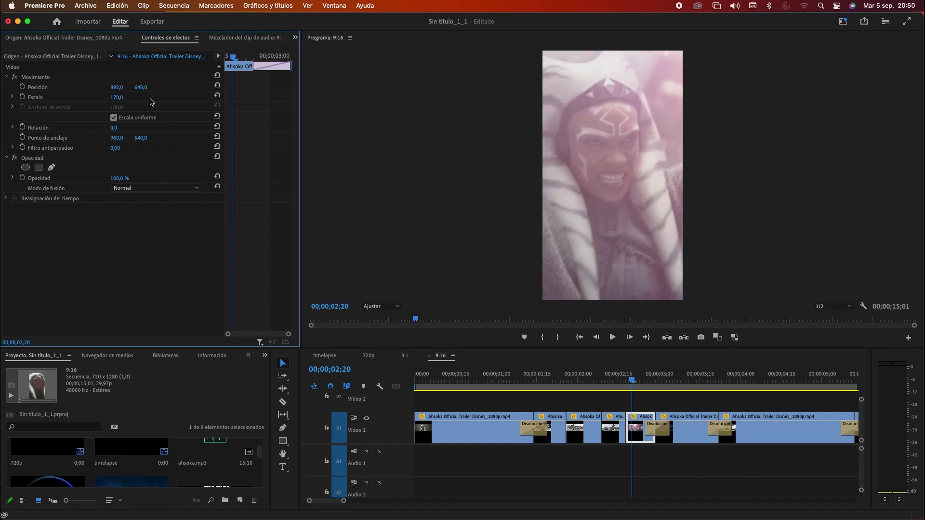
left_click_drag(472, 375, 678, 379)
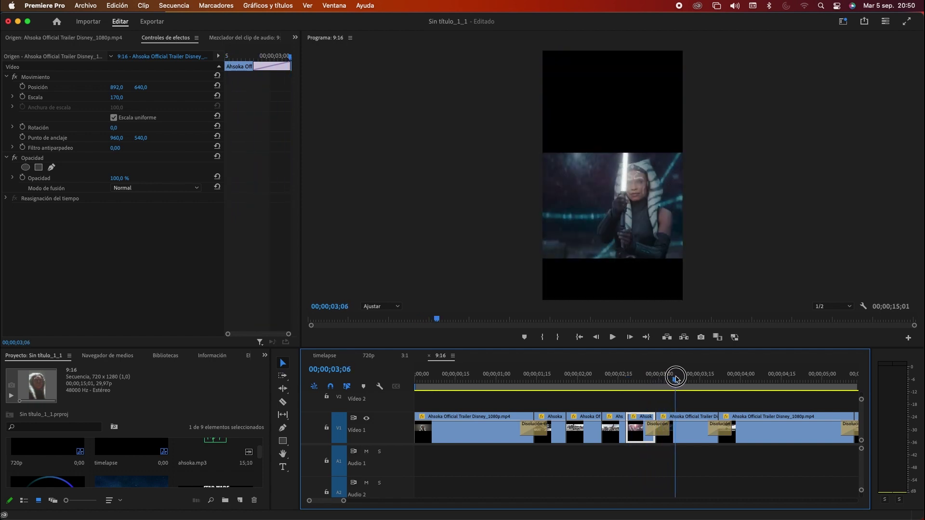
Enlarge the lightsaber close-up to Scale 175 with Position X 104, centring Ahsoka.
left_click(695, 436)
mouse_move(116, 98)
left_mouse_down()
mouse_move(166, 98)
mouse_move(103, 87)
left_mouse_up()
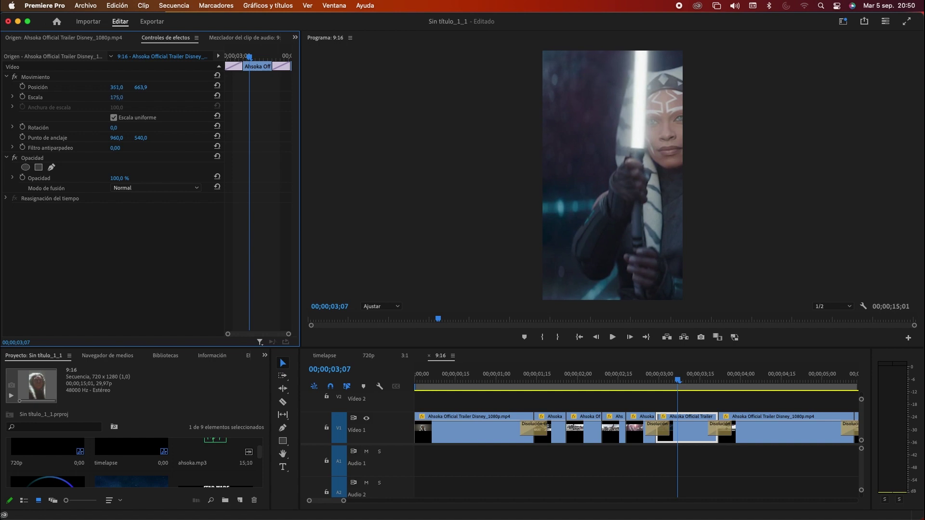
left_click_drag(125, 87, 2, 87)
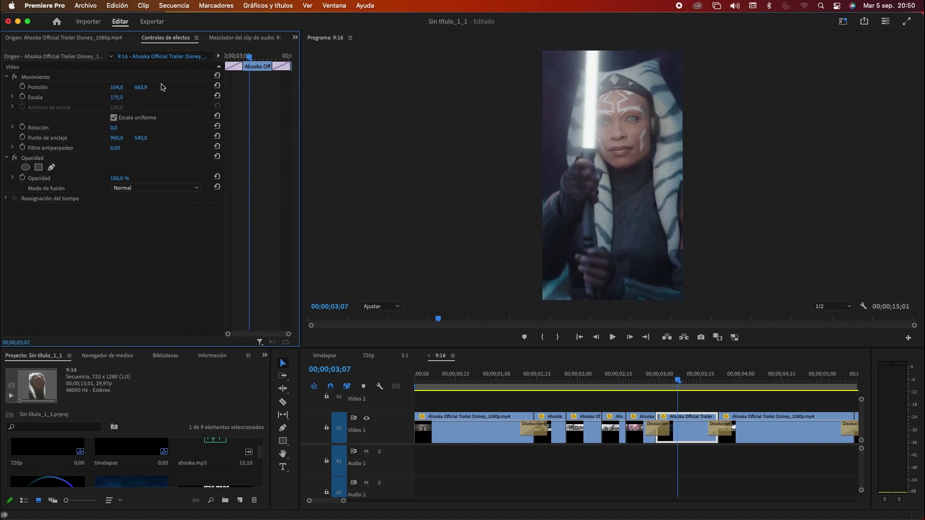
left_click_drag(652, 381, 725, 388)
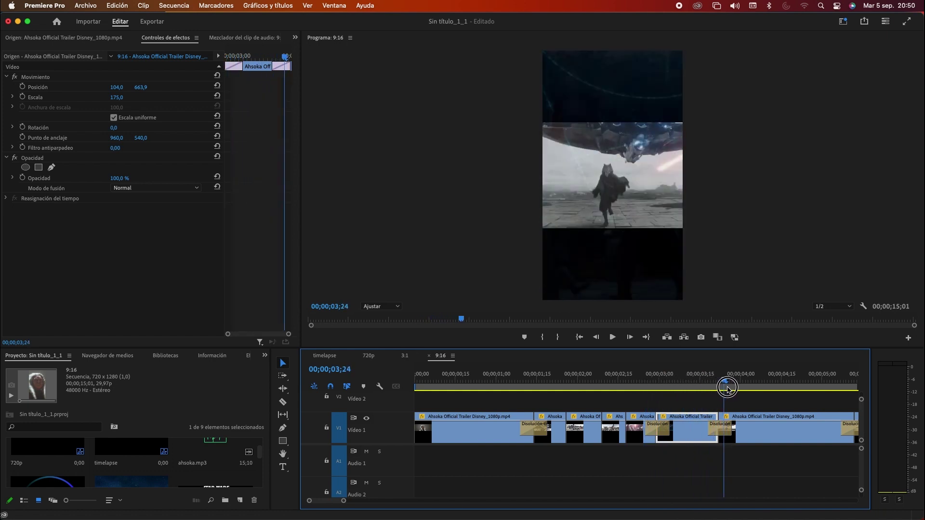
mouse_move(725, 388)
left_mouse_down()
mouse_move(566, 384)
mouse_move(640, 387)
left_mouse_up()
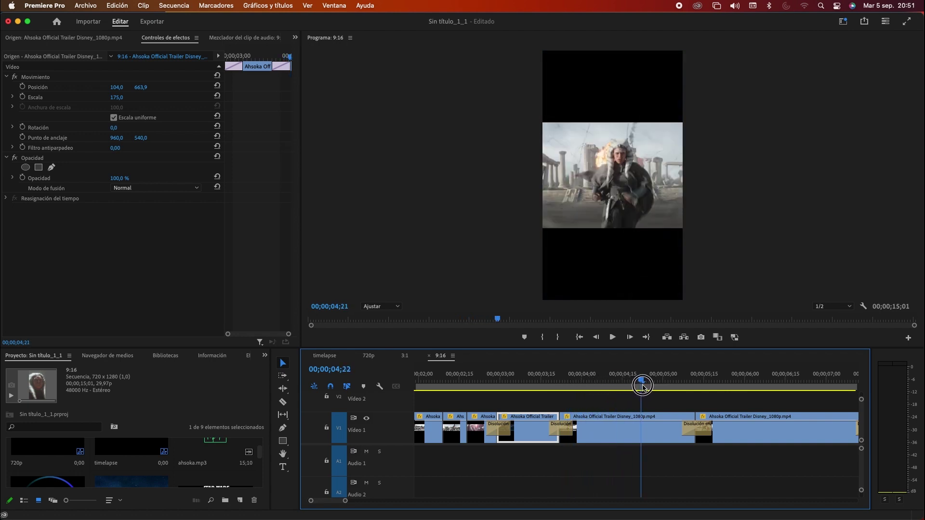
Scale the running-Ahsoka clip to 165 and set its Position X to 205.
left_click_drag(639, 386, 641, 386)
left_click(628, 436)
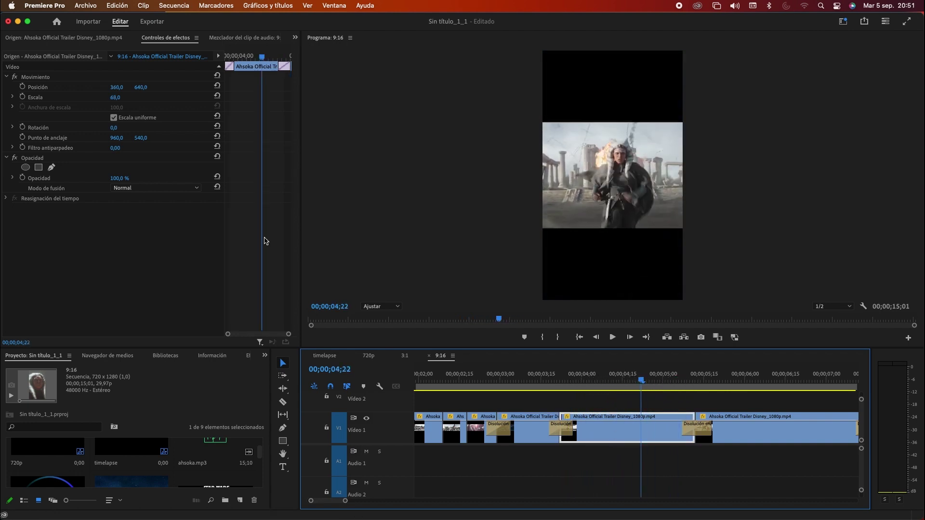
left_click_drag(116, 97, 162, 97)
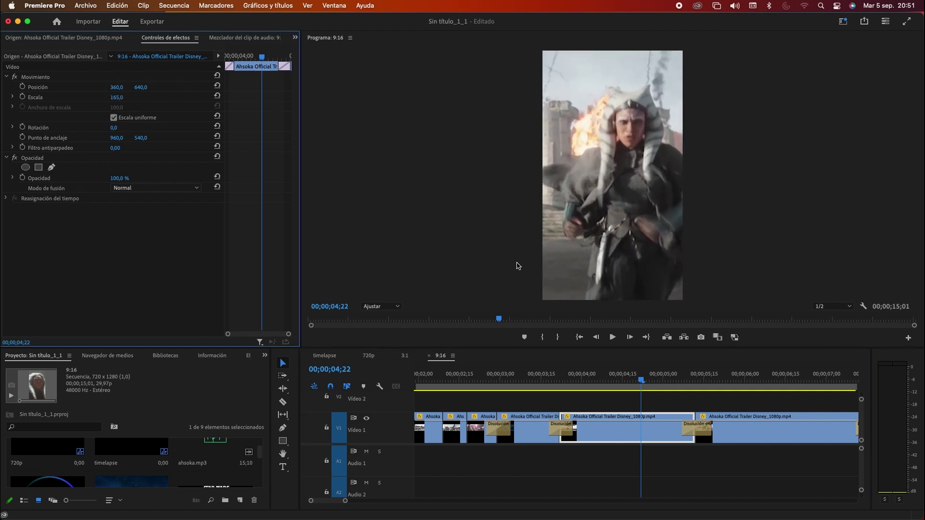
left_click_drag(641, 381, 643, 383)
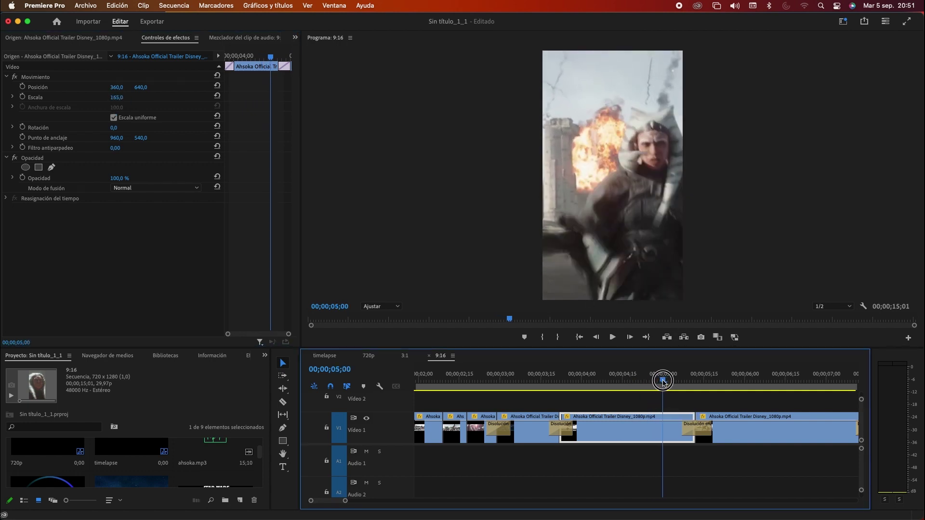
left_click_drag(643, 383, 661, 382)
left_click_drag(117, 87, 43, 88)
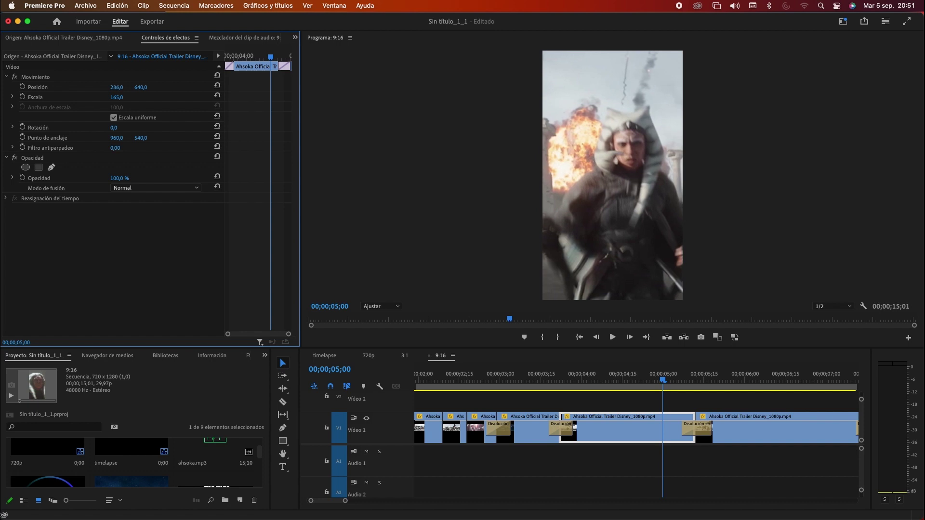
mouse_move(662, 381)
left_mouse_down()
mouse_move(613, 384)
mouse_move(639, 383)
left_mouse_up()
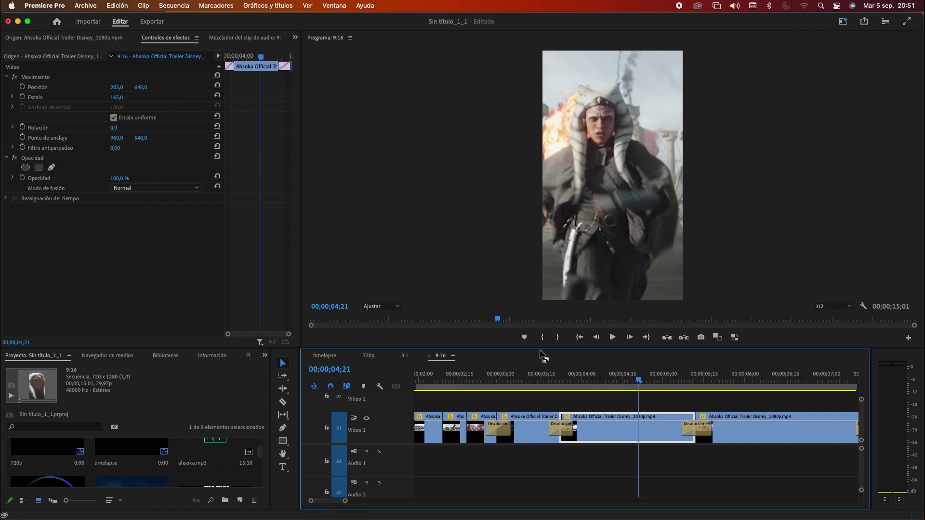
Split the clip at 04;21 and reframe the earlier part to Position X about 400.
left_click(283, 403)
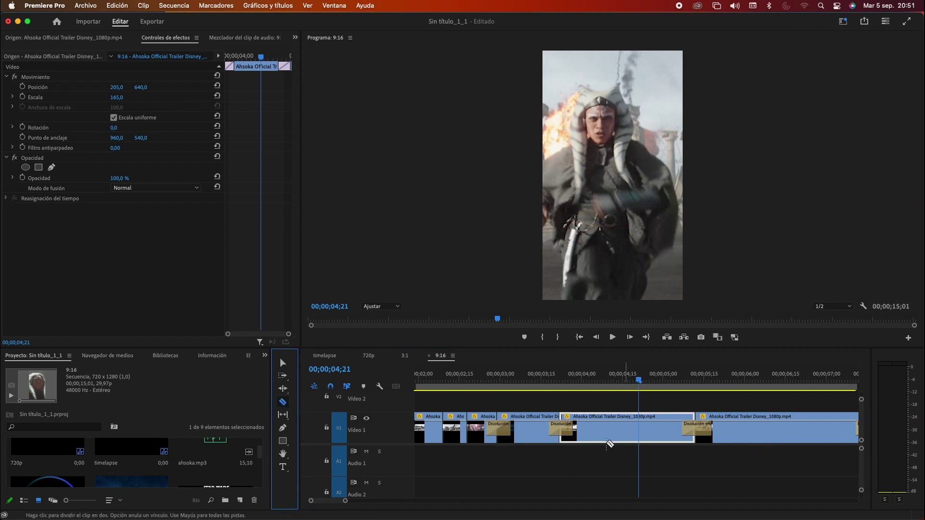
left_click(639, 433)
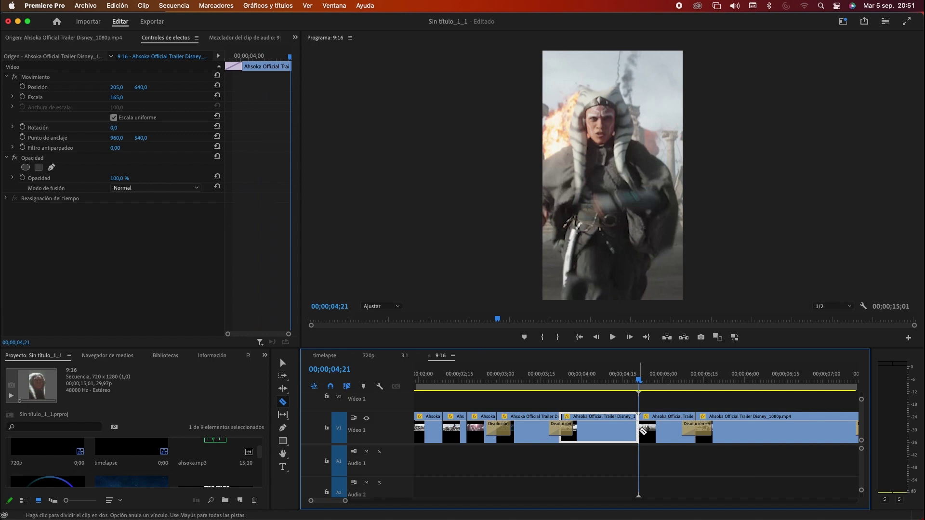
key("v")
key("Left")
key("Left")
key("Left")
key("Left")
key("Left")
key("Left")
key("Left")
left_click_drag(116, 87, 212, 87)
left_click_drag(537, 385, 736, 387)
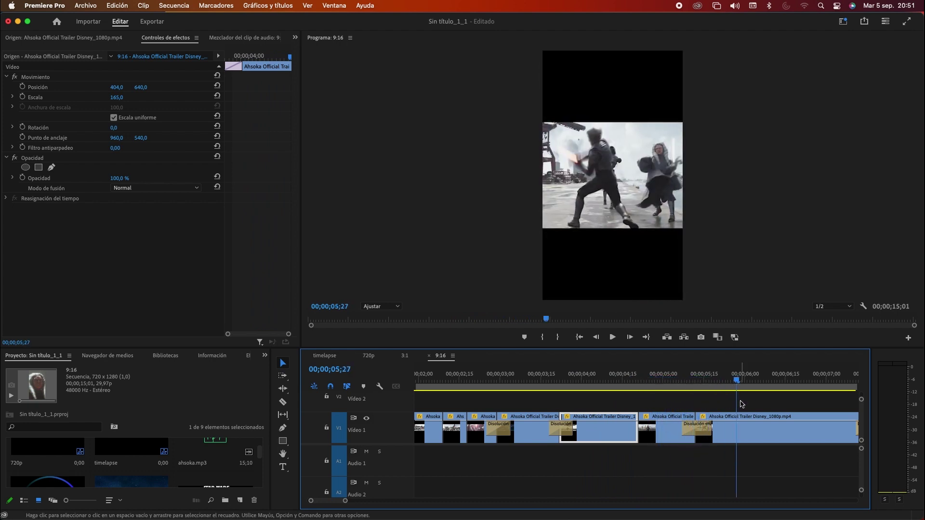
Enlarge the next letterboxed clip to fill the vertical frame.
scroll(715, 427, "right", 4)
left_click(652, 427)
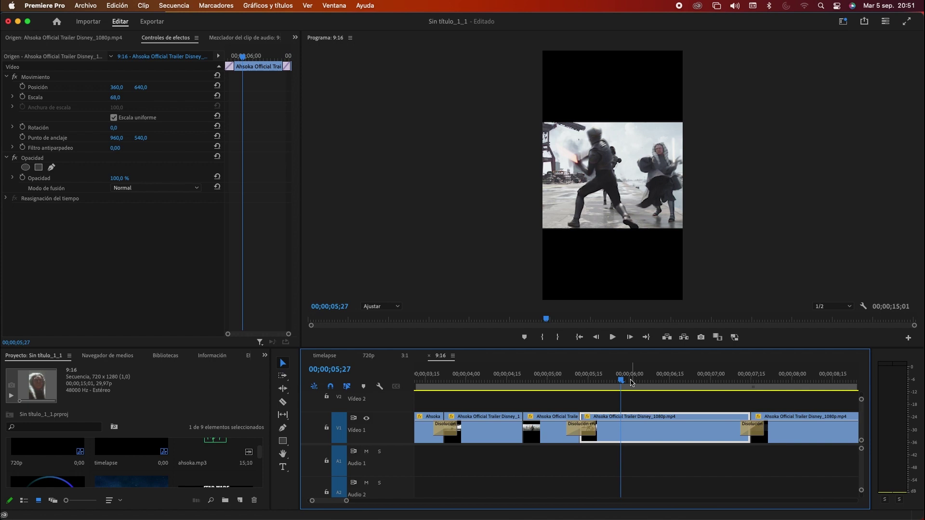
left_click_drag(622, 380, 731, 382)
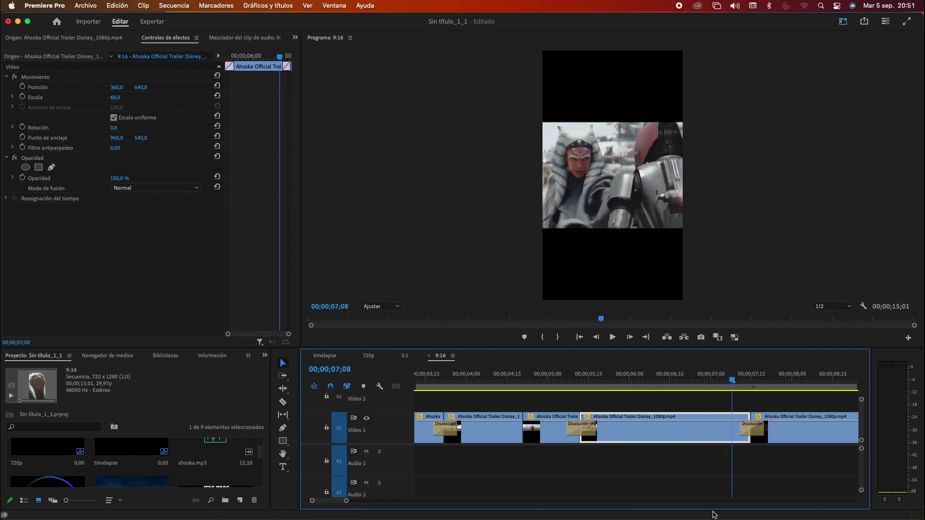
mouse_move(116, 97)
left_mouse_down()
mouse_move(113, 87)
mouse_move(224, 87)
left_mouse_up()
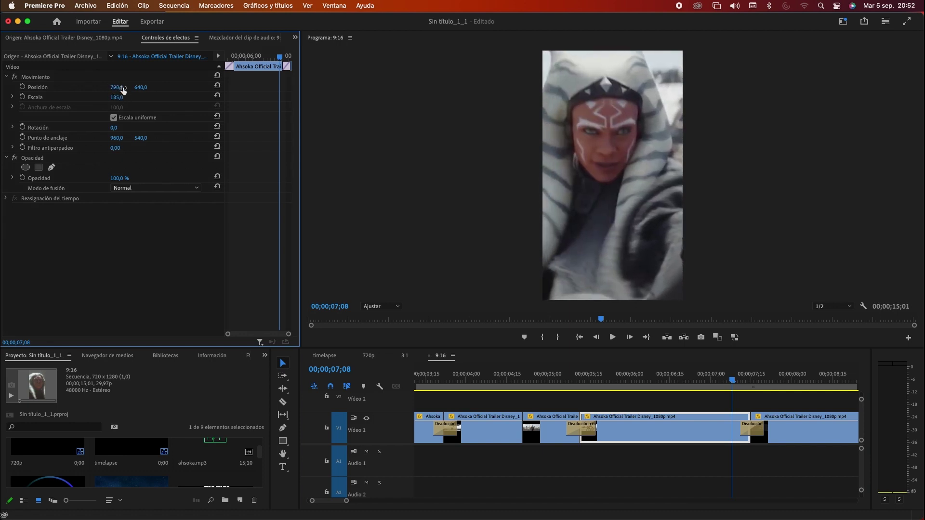
mouse_move(732, 383)
left_mouse_down()
mouse_move(586, 383)
mouse_move(636, 385)
mouse_move(624, 385)
left_mouse_up()
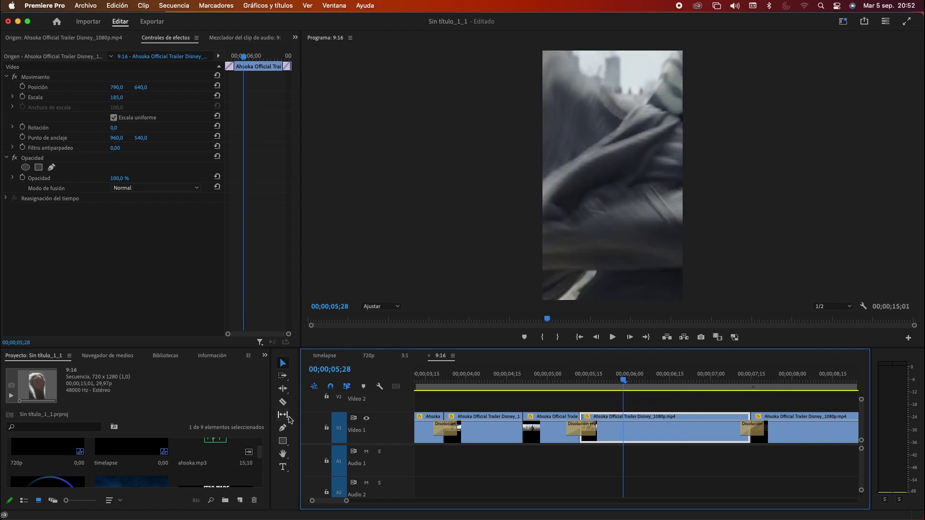
Split the clip at 05;28 and set the short piece's Position X to -355.
left_click(283, 402)
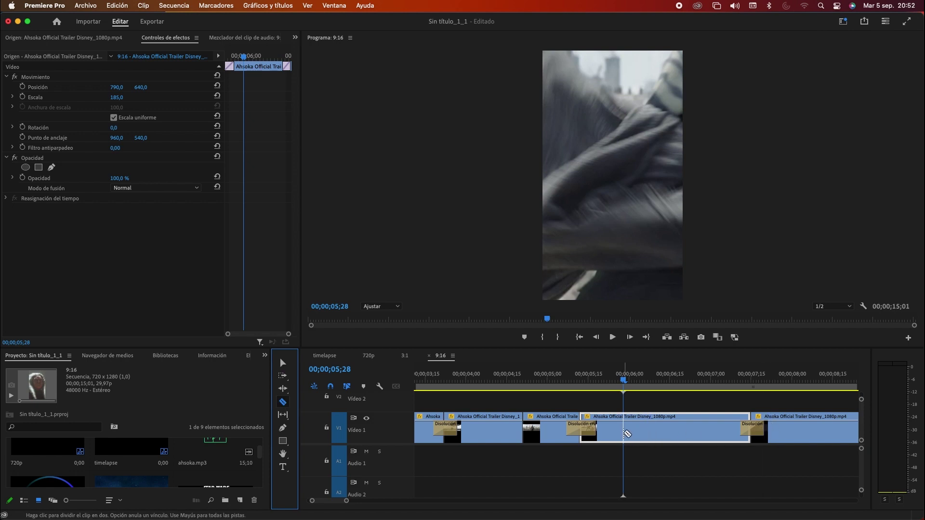
left_click(624, 431)
key("v")
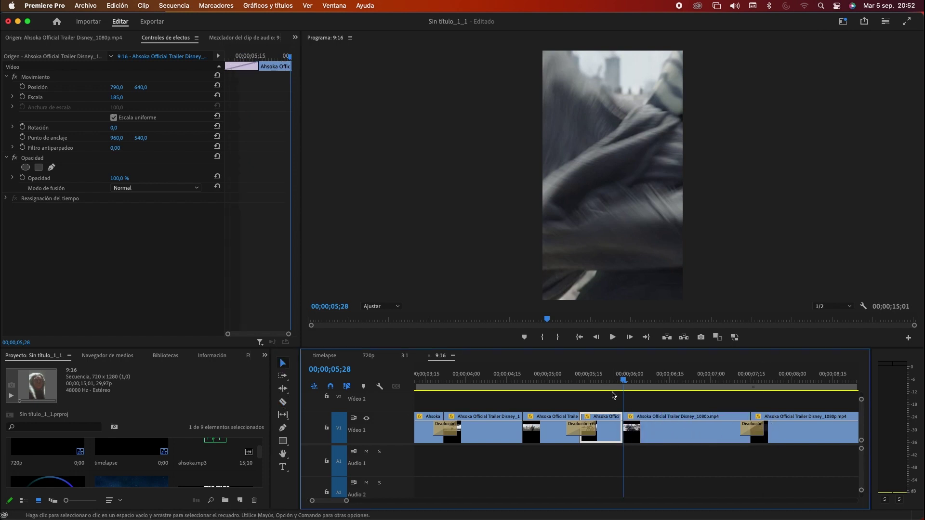
left_click(606, 379)
left_click(610, 431)
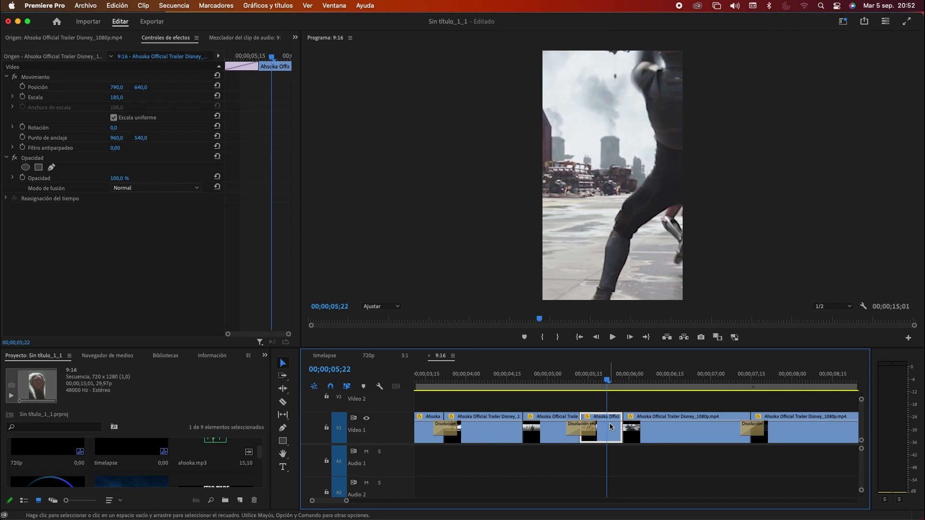
left_click_drag(116, 87, 29, 94)
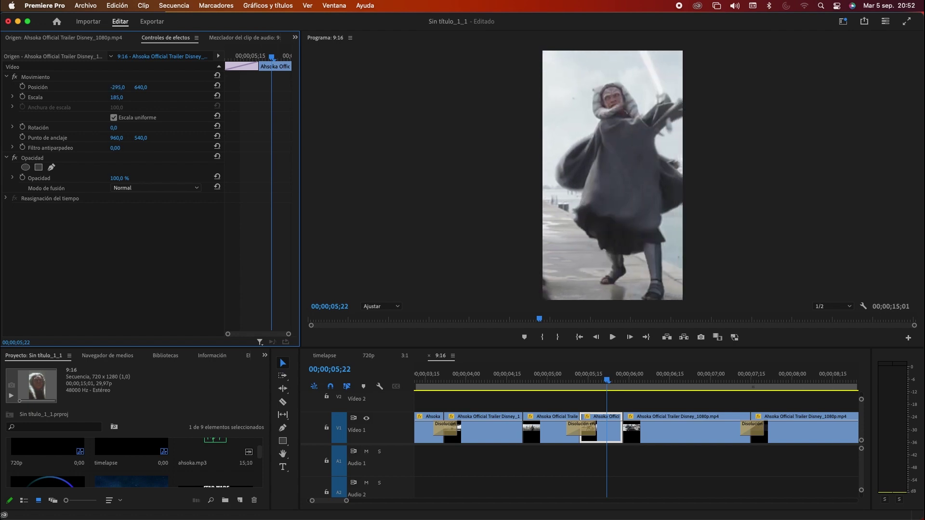
left_click_drag(588, 383, 756, 387)
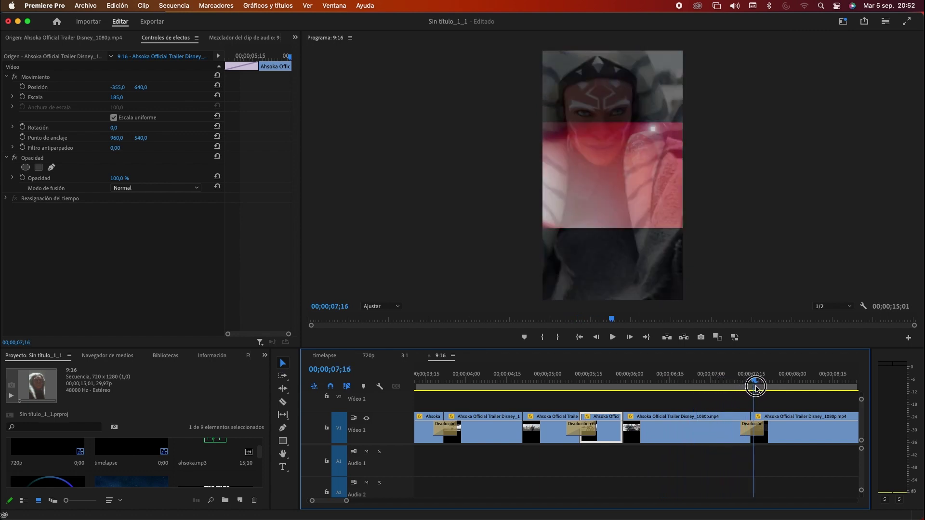
left_click_drag(756, 388, 771, 385)
scroll(753, 397, "right", 3)
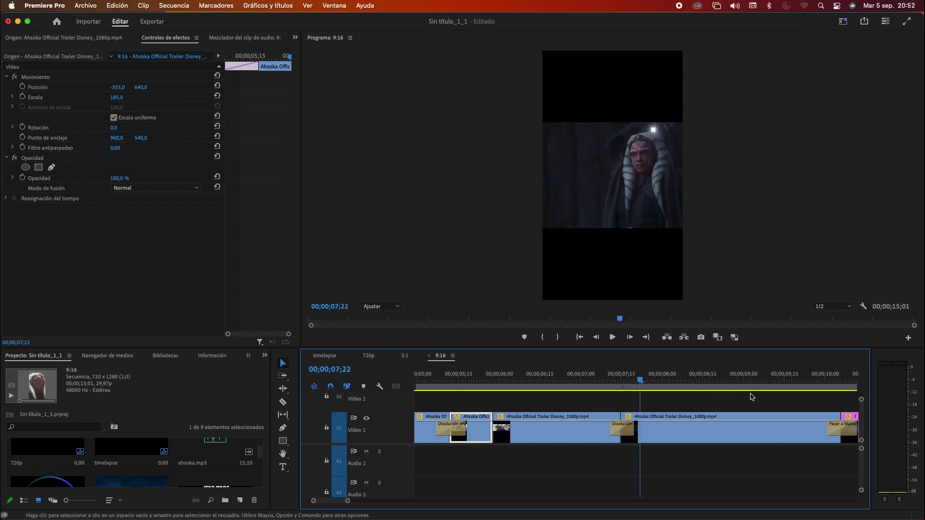
Scale the second long Ahsoka clip to 168 to fill the vertical frame.
scroll(753, 396, "right", 3)
left_click(643, 441)
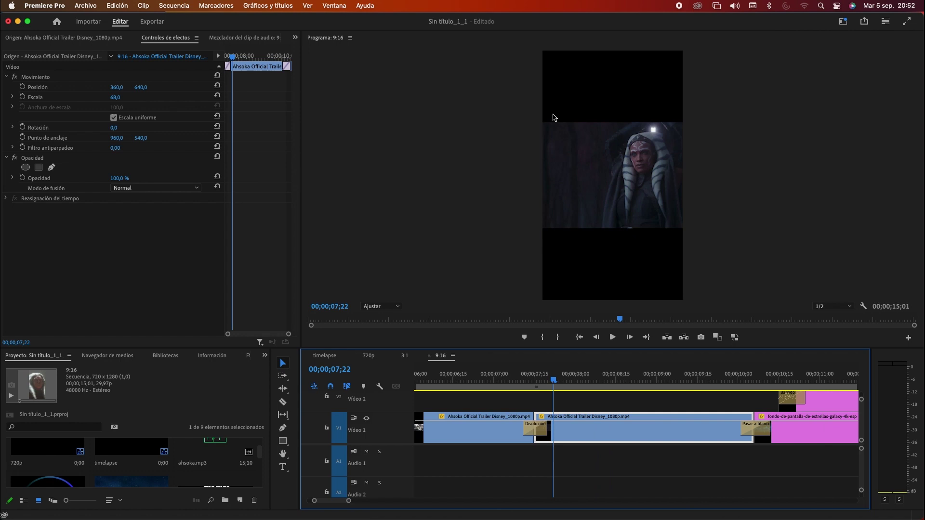
left_click_drag(571, 381, 742, 389)
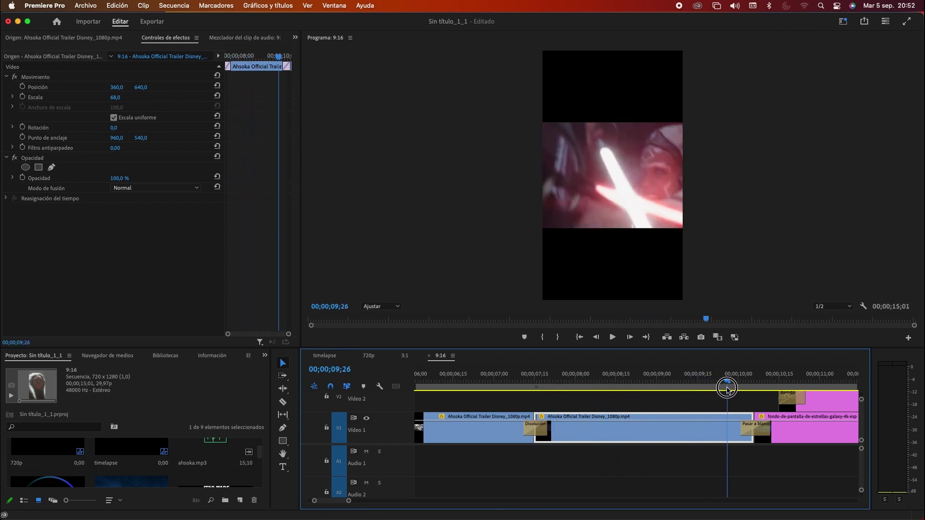
left_click_drag(742, 389, 734, 390)
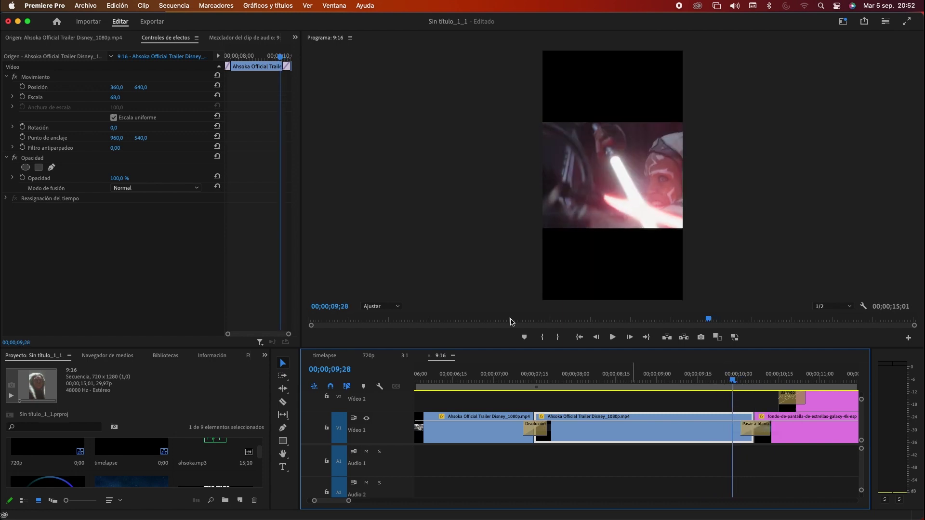
mouse_move(117, 100)
left_mouse_down()
mouse_move(122, 94)
mouse_move(62, 87)
mouse_move(171, 92)
left_mouse_up()
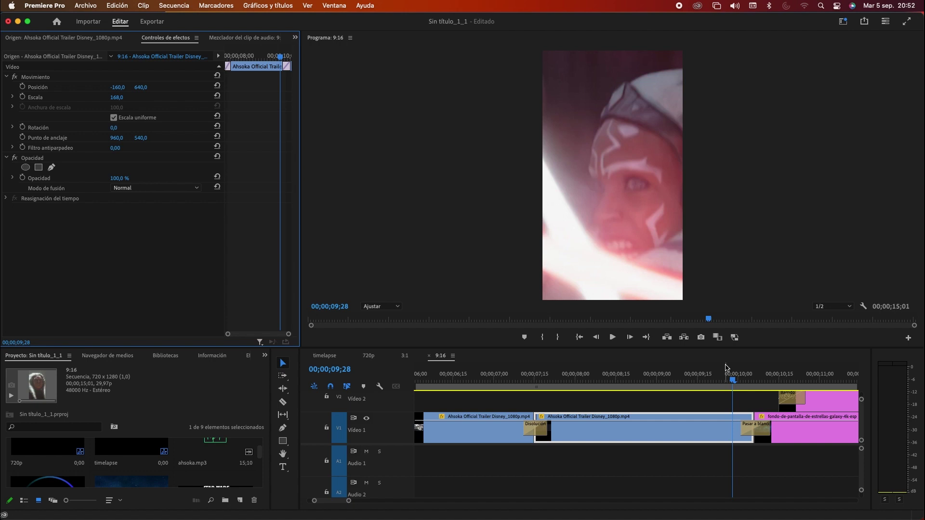
mouse_move(732, 381)
left_mouse_down()
mouse_move(666, 387)
mouse_move(691, 386)
left_mouse_up()
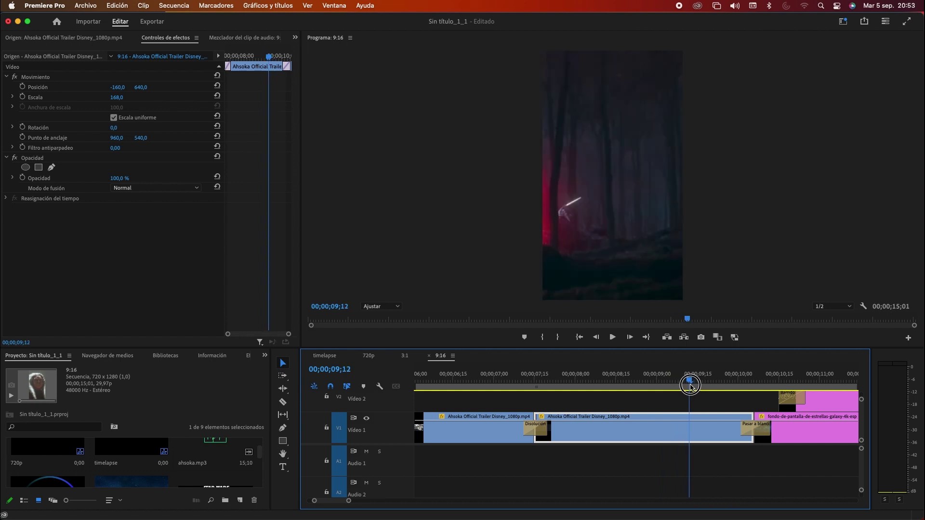
left_click_drag(690, 387, 692, 386)
Cut the clip at 09;13 and 09;00, reframing the short piece to Position X 203.
key("c")
left_click(692, 430)
left_click_drag(691, 387, 662, 382)
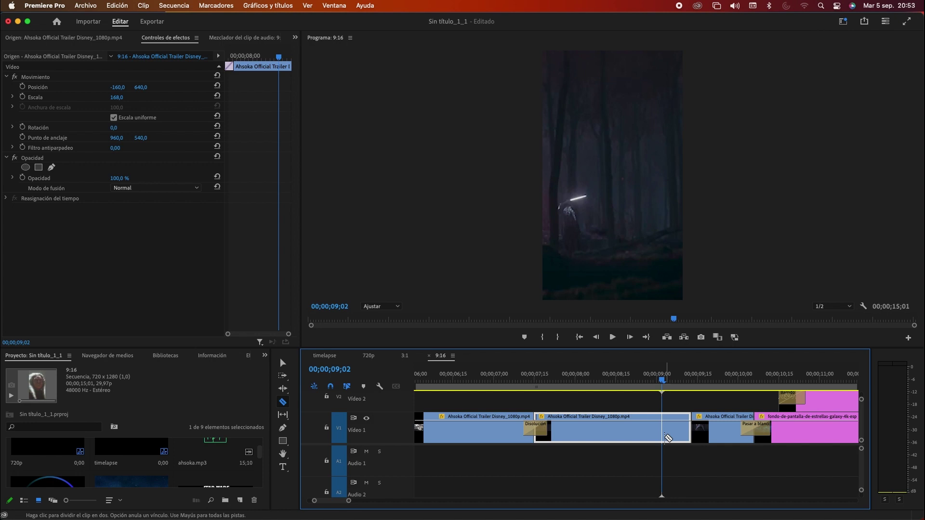
left_click(666, 435)
key("v")
left_click(673, 435)
left_click_drag(663, 381, 672, 381)
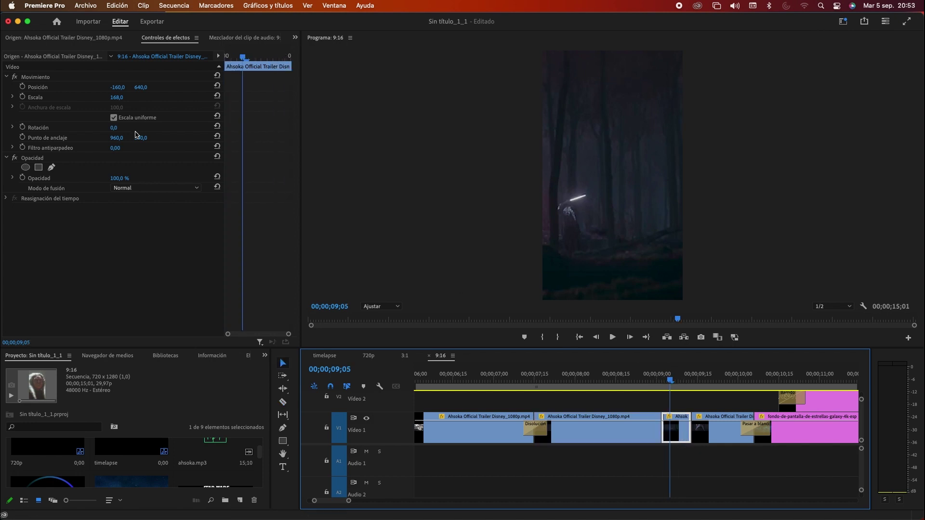
left_click_drag(122, 87, 173, 87)
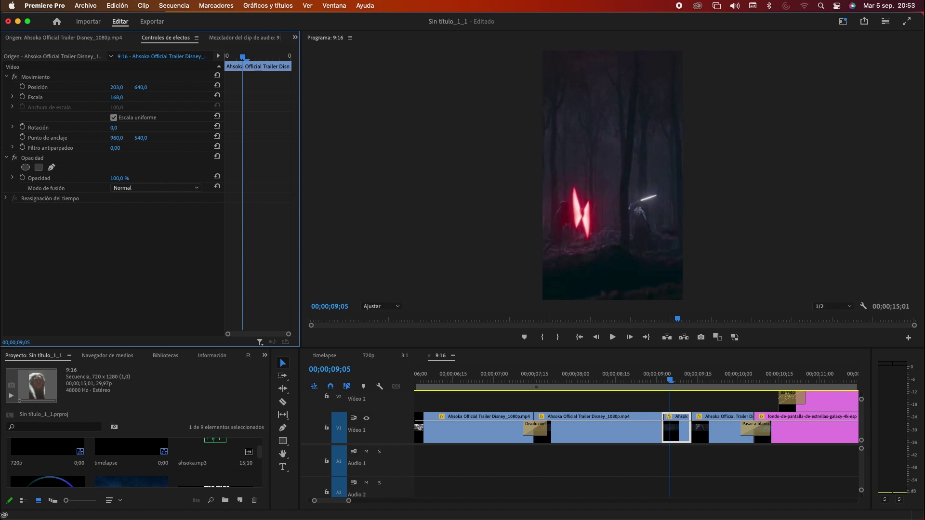
mouse_move(671, 383)
left_mouse_down()
mouse_move(713, 386)
mouse_move(596, 392)
mouse_move(616, 393)
left_mouse_up()
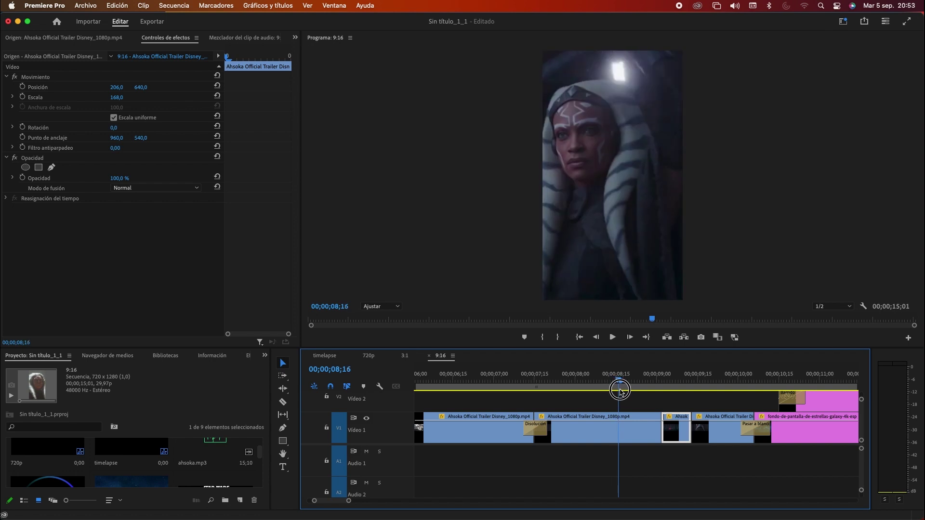
Cut at 08;17 and set the close-up's Position X to 17 to centre Ahsoka's face.
left_click_drag(619, 391, 621, 391)
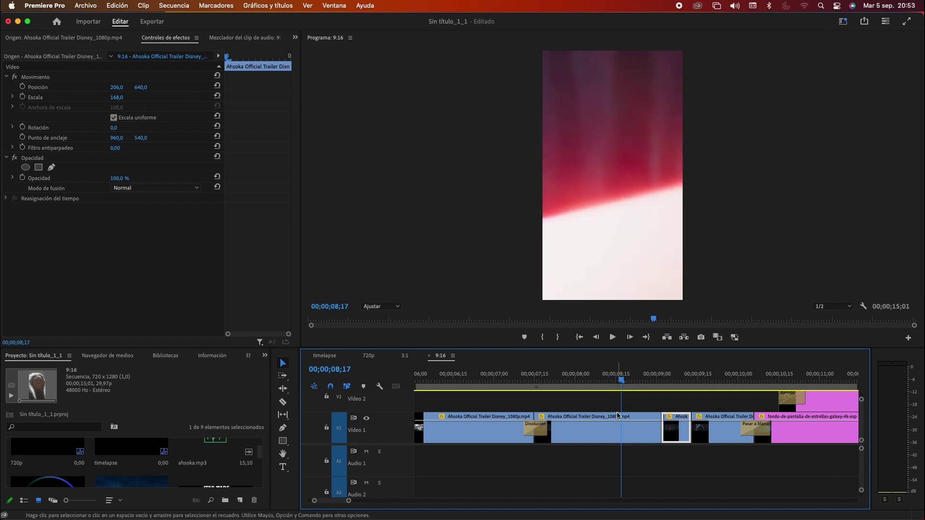
key("c")
left_click(622, 432)
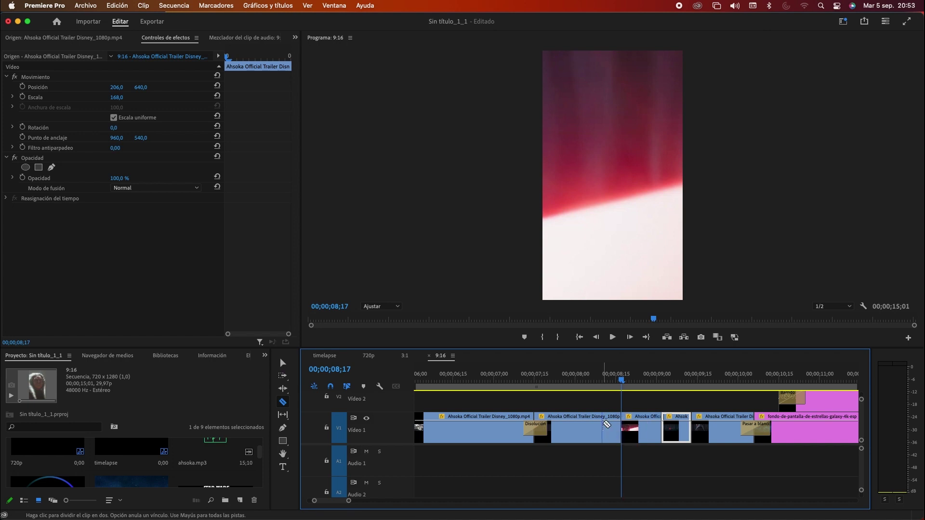
key("v")
left_click_drag(622, 381, 602, 379)
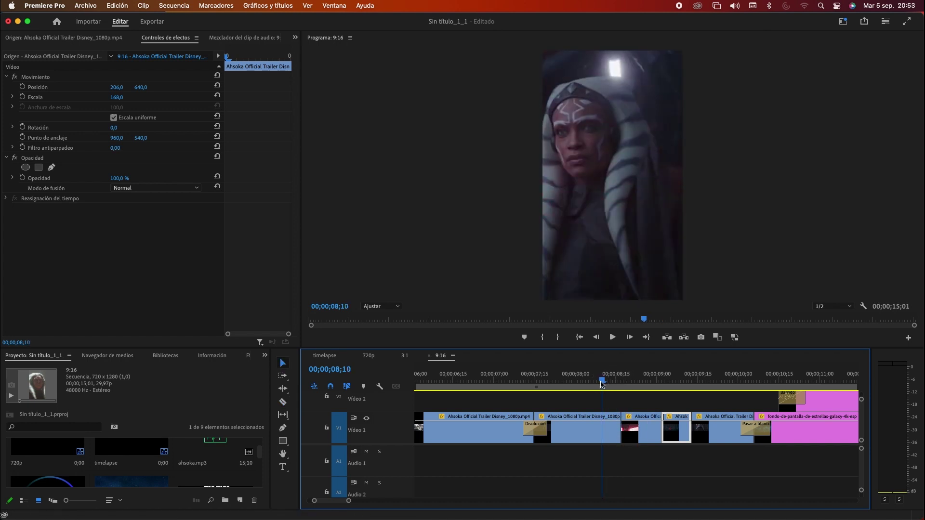
left_click(581, 424)
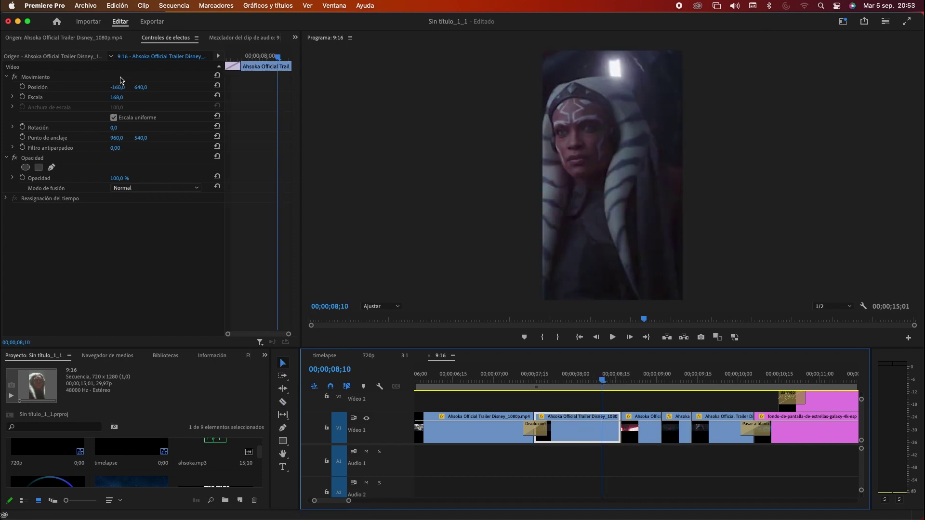
left_click(116, 91)
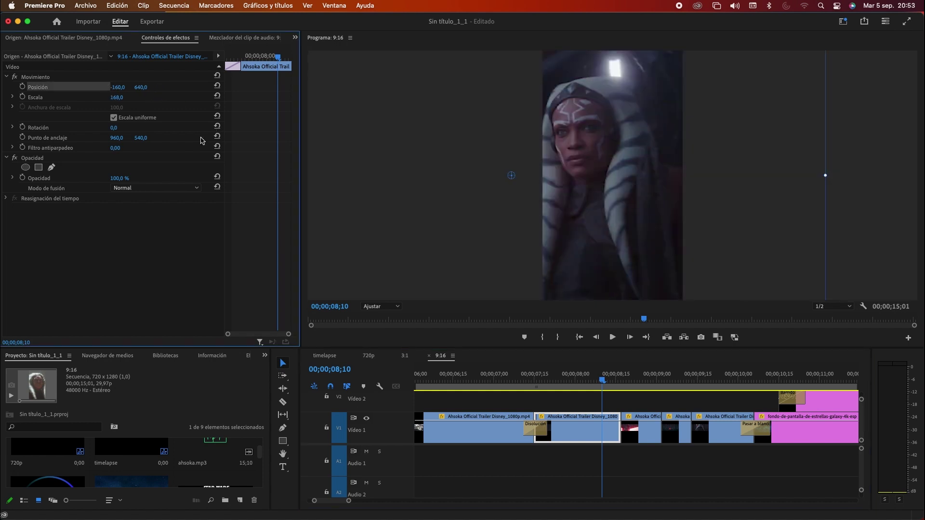
left_click(186, 260)
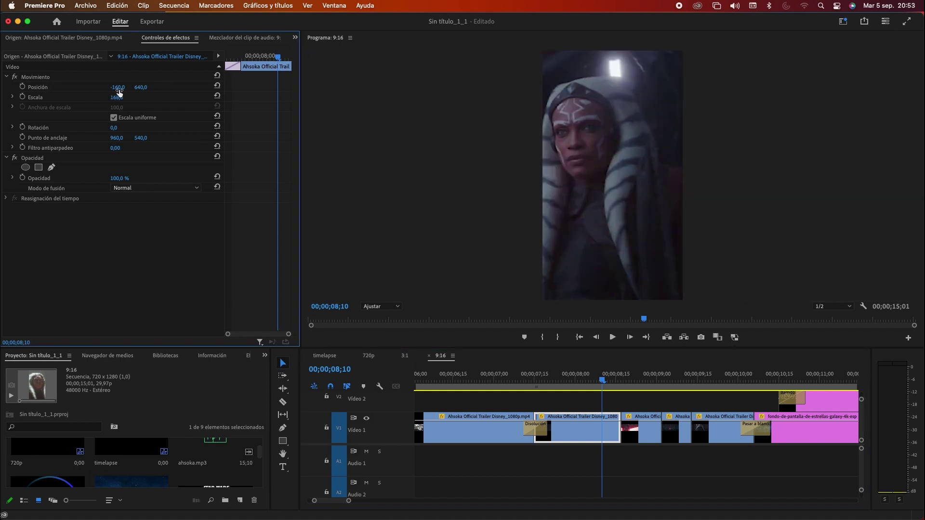
left_click_drag(117, 88, 121, 87)
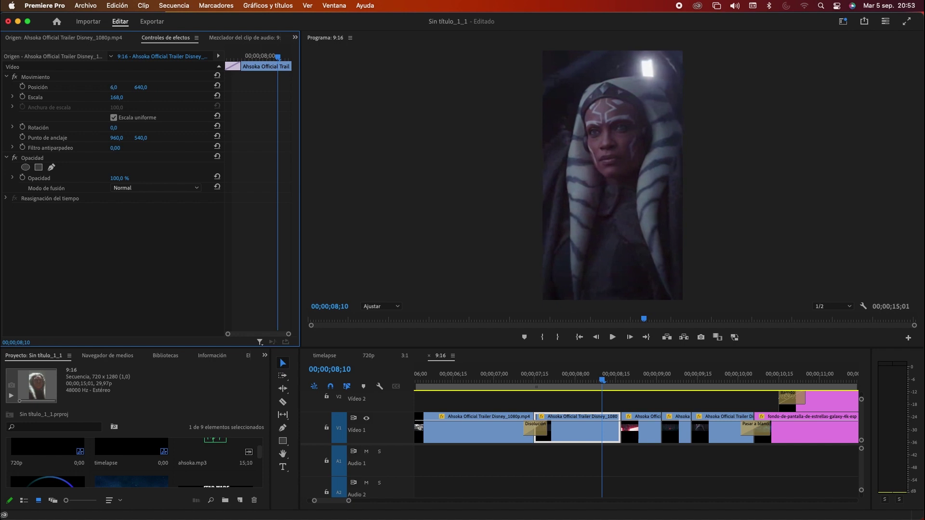
left_click_drag(532, 380, 817, 385)
Scale the galaxy logo background clip to 131 to fill the vertical frame.
left_click(815, 426)
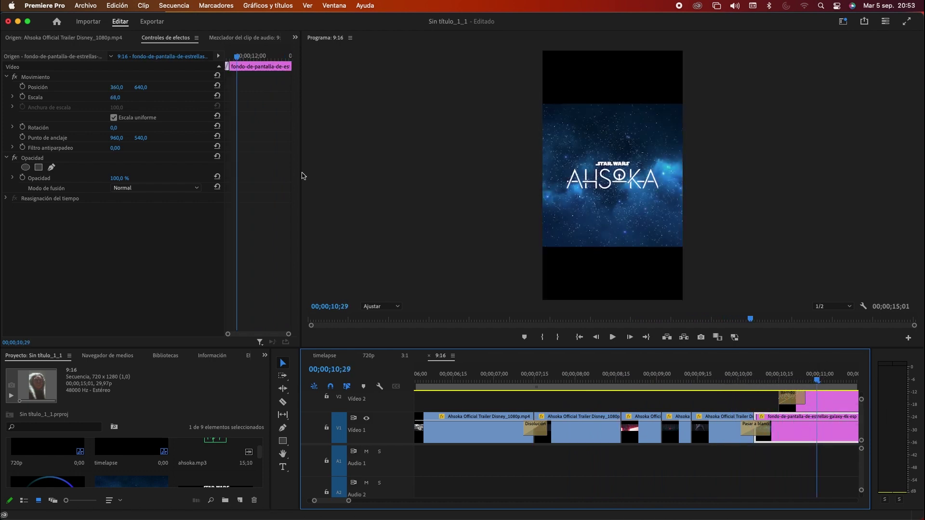
left_click_drag(116, 98, 124, 98)
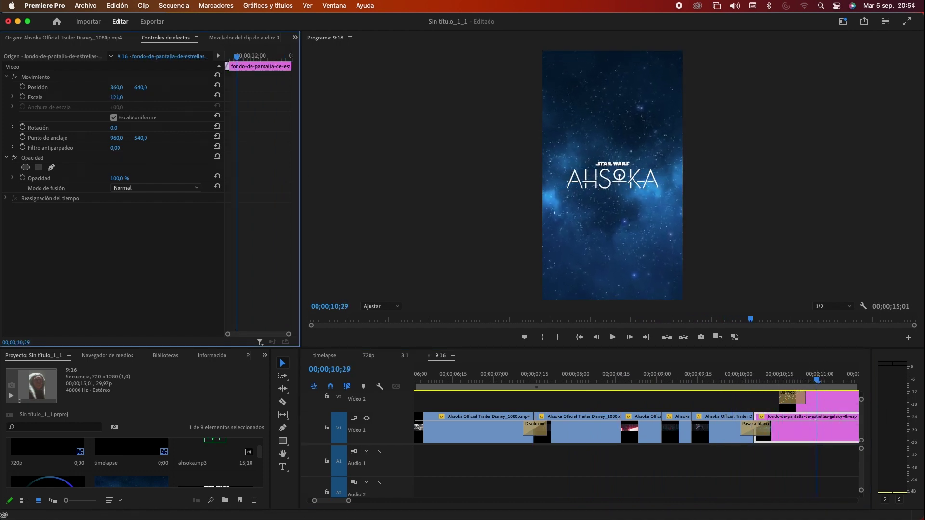
scroll(742, 378, "right", 5)
mouse_move(639, 381)
left_mouse_down()
mouse_move(675, 379)
mouse_move(588, 379)
left_mouse_up()
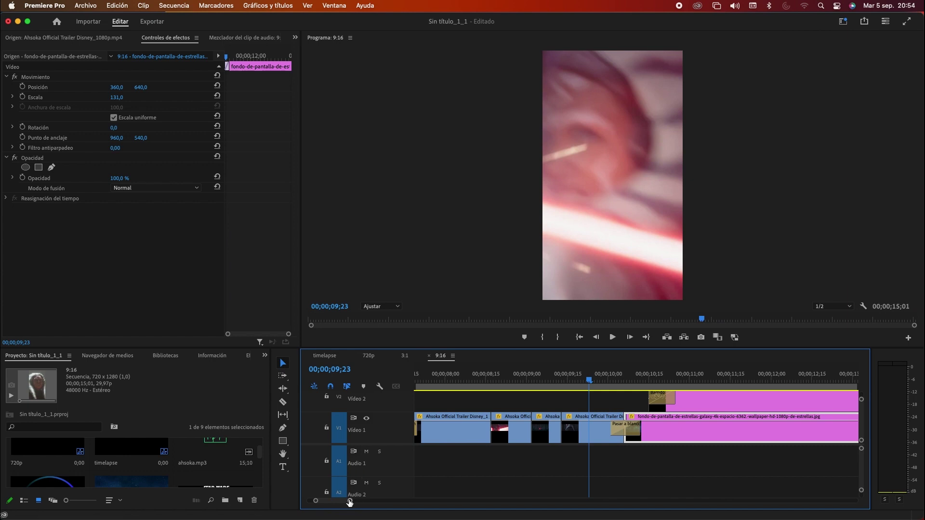
Zoom out the timeline and play the vertical sequence from the start.
left_click_drag(349, 501, 400, 502)
key("Home")
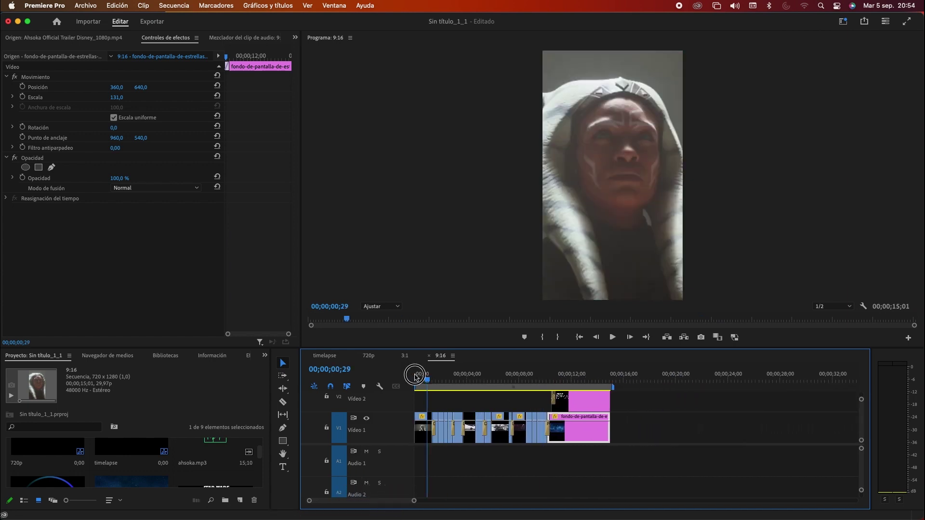
key("space")
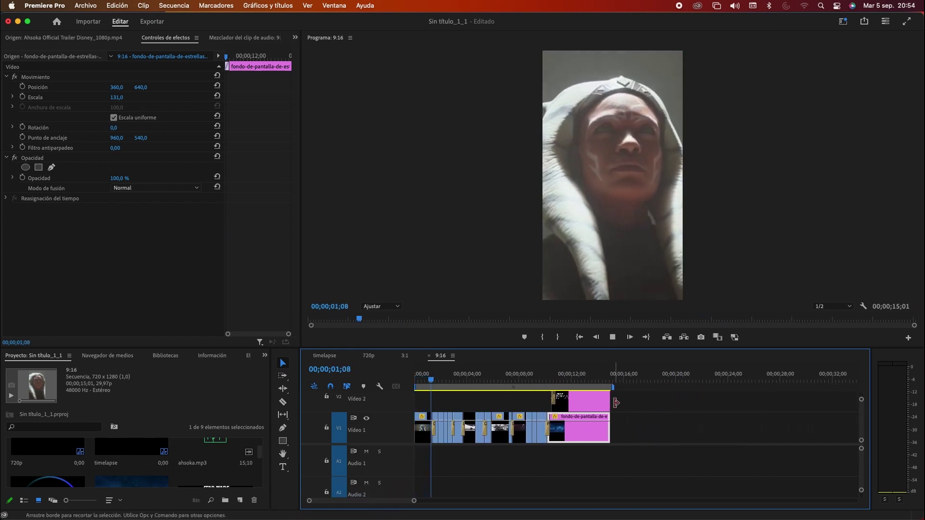
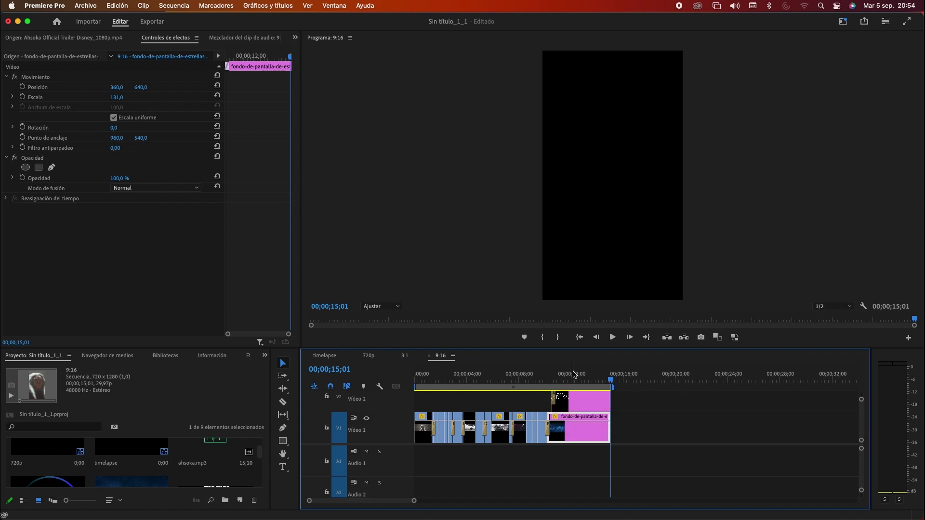
Create a Personalizar-mode sequence with a 1280 × 1280 frame, named '1:1'.
left_click(92, 8)
mouse_move(94, 22)
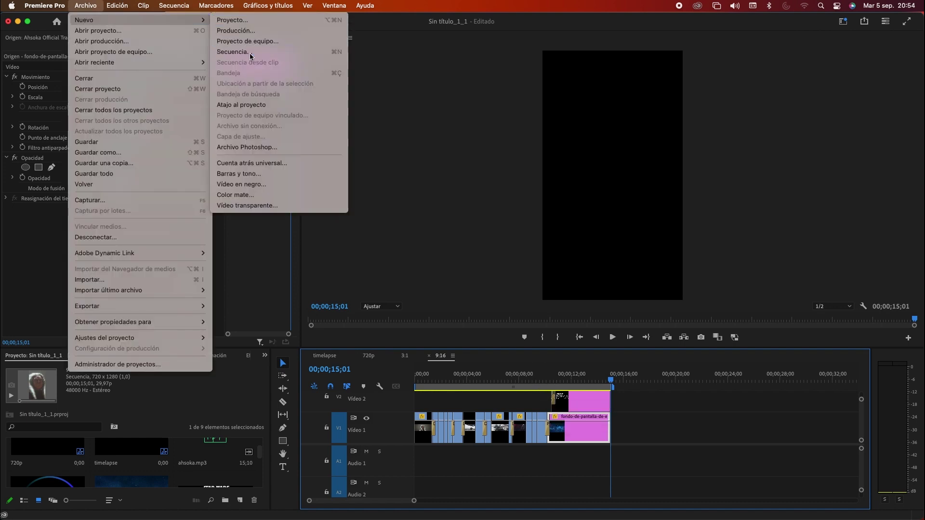
left_click(250, 54)
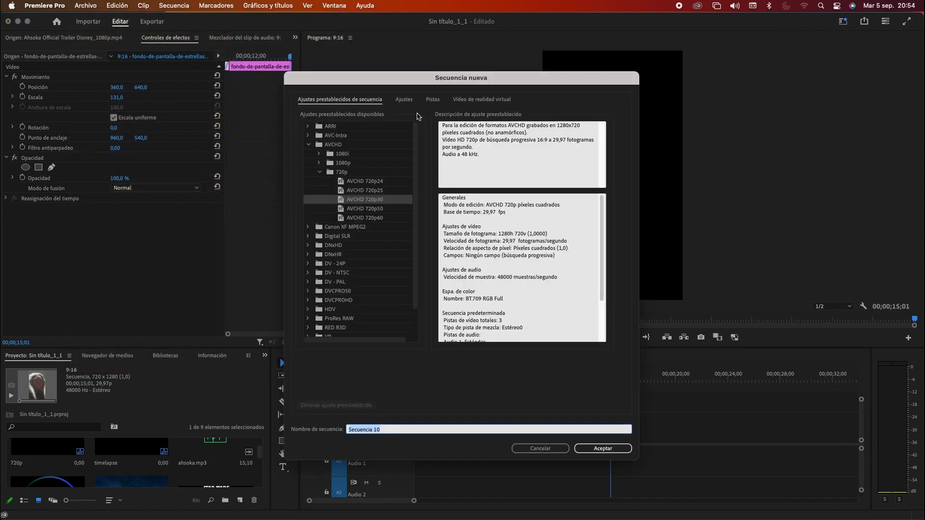
left_click(403, 101)
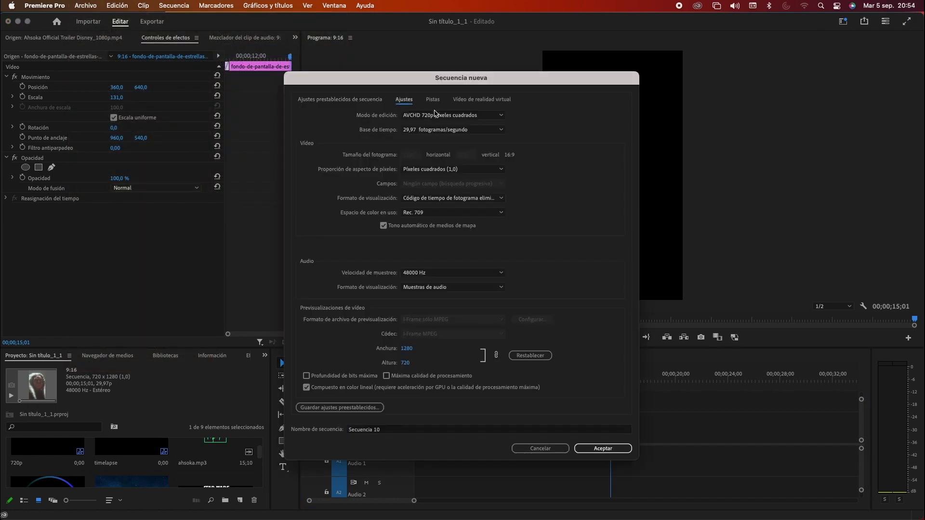
left_click(498, 115)
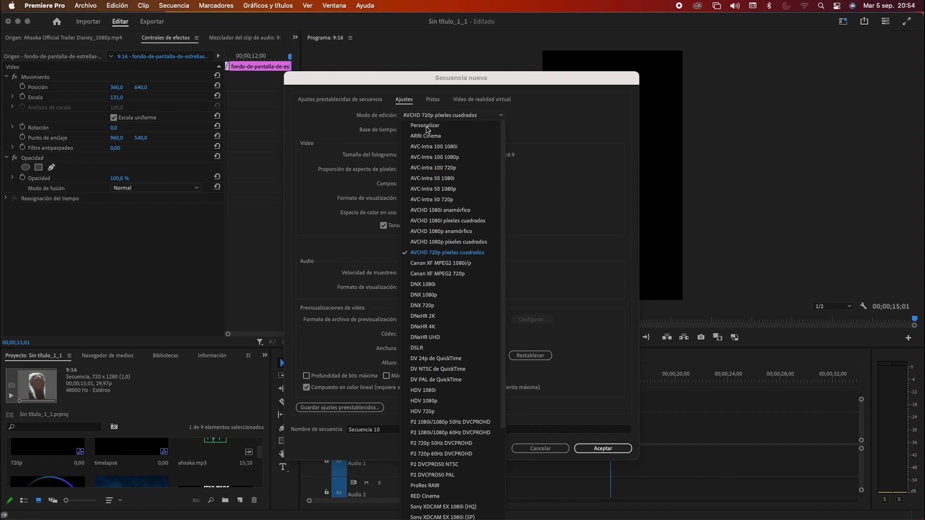
left_click(424, 125)
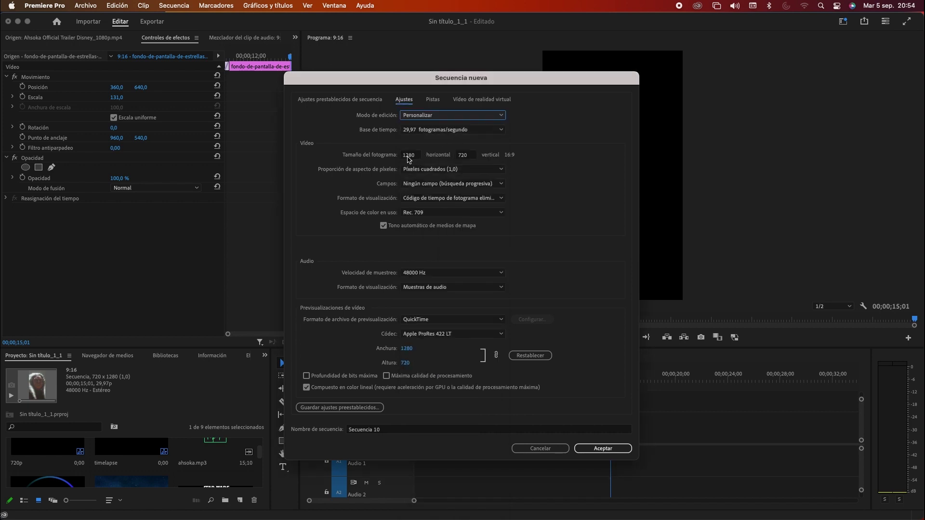
left_click_drag(470, 156, 452, 155)
type("1280")
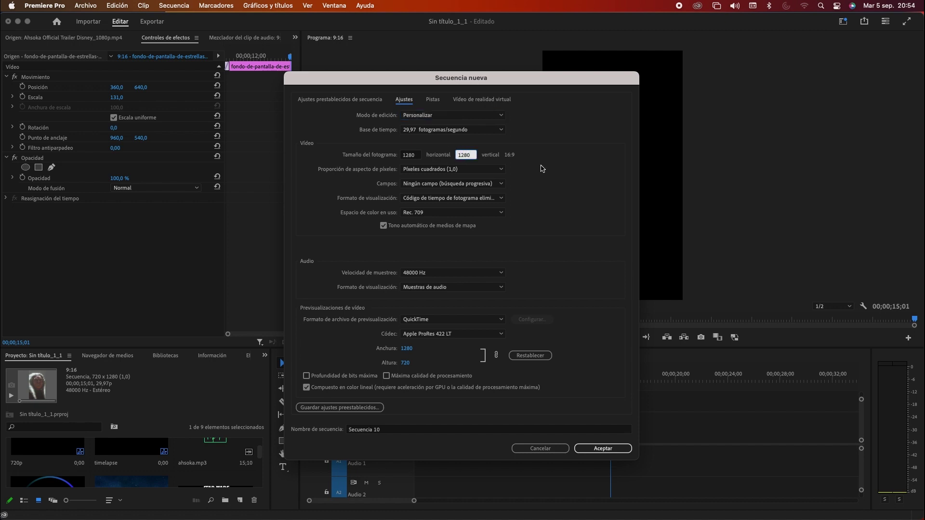
left_click(542, 168)
left_click(388, 433)
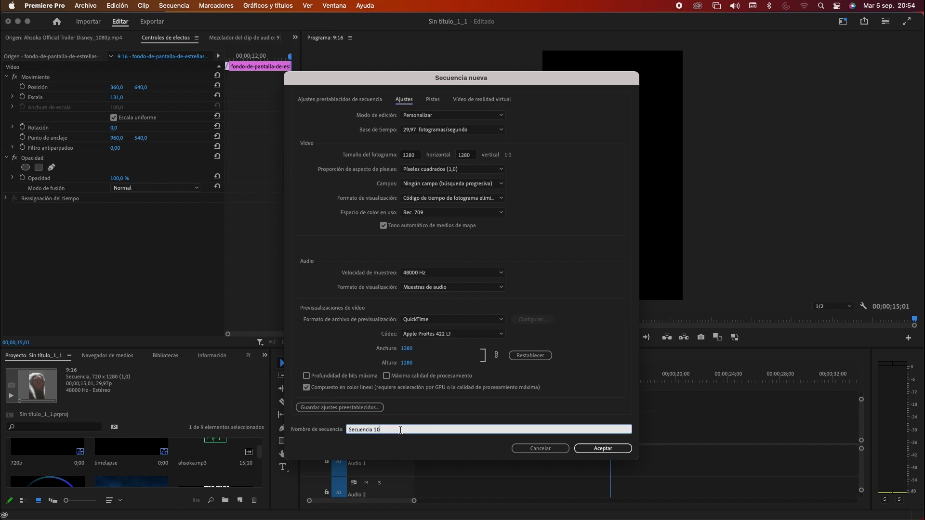
type("1:1")
left_click(603, 449)
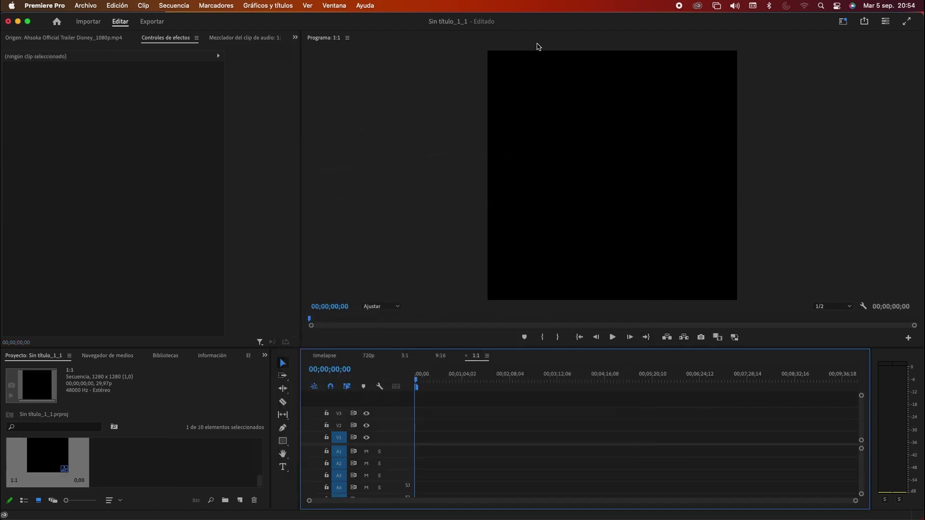
Paste the clips copied from the 3:1 sequence into 1:1 and move them down to V1–V3.
left_click(405, 357)
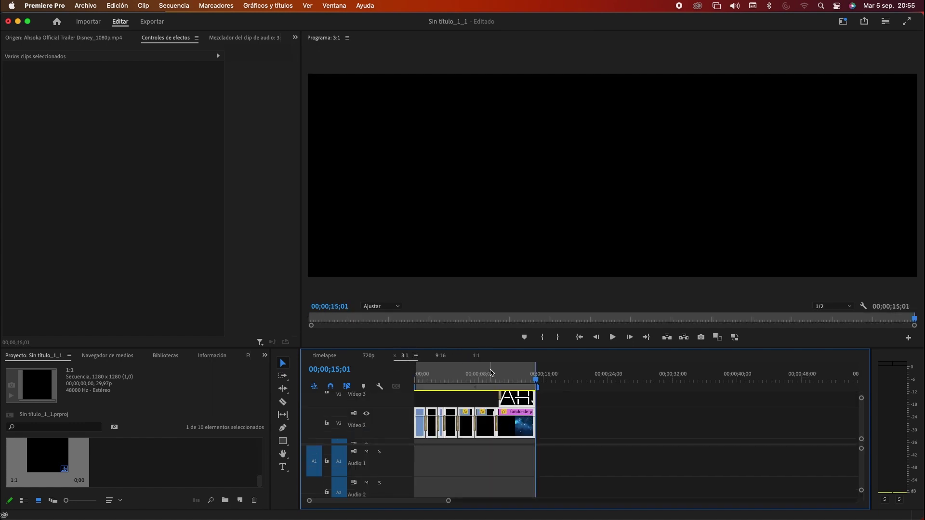
scroll(557, 417, "up", 3)
scroll(558, 419, "down", 1)
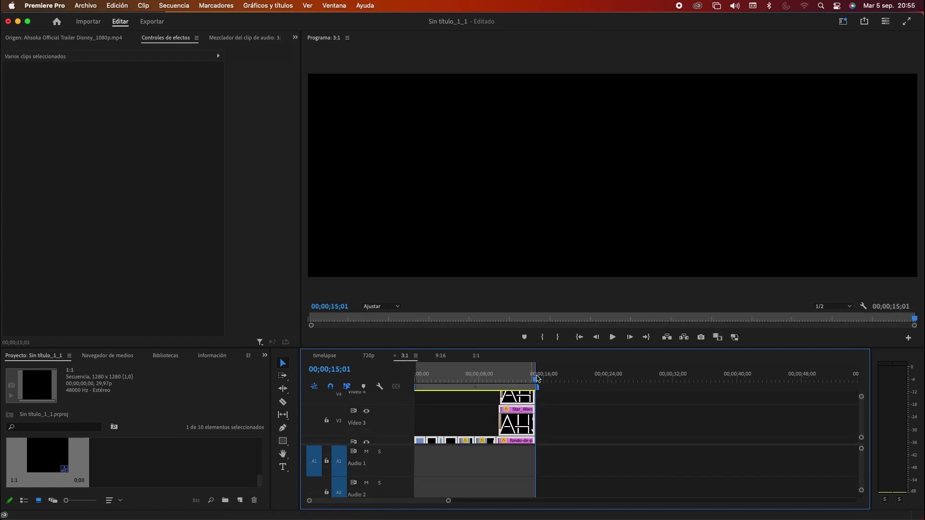
left_click(479, 359)
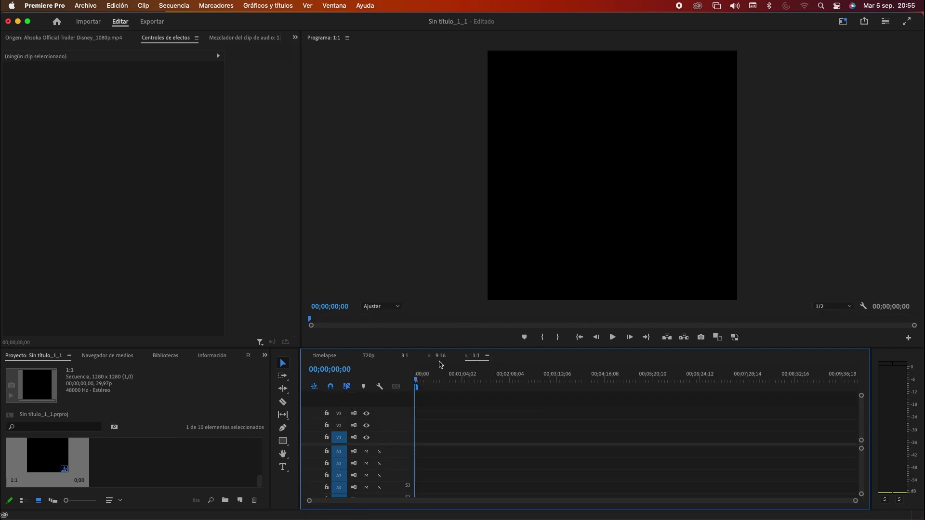
key("super+v")
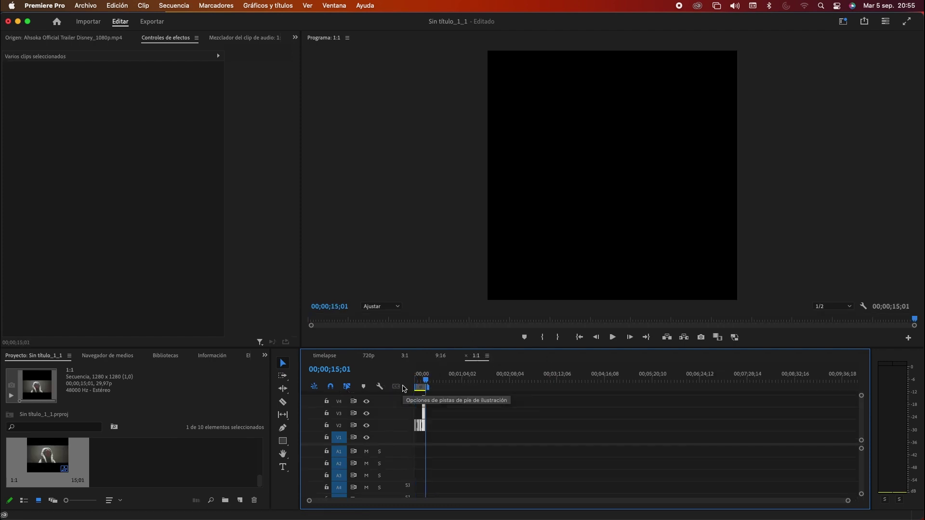
left_click_drag(848, 503, 633, 488)
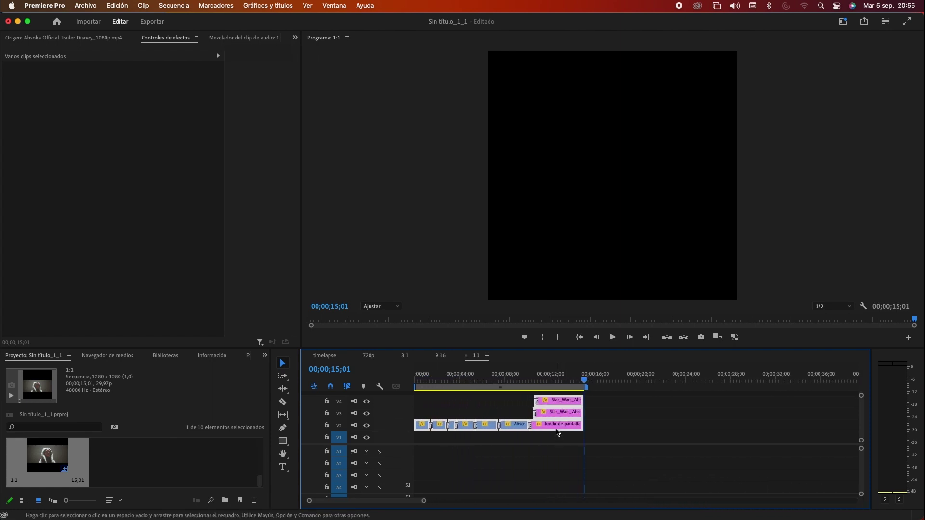
left_click_drag(556, 432, 557, 444)
Scrub the 1:1 sequence through the trailer shots to the Ahsoka logo, then return to 9:16.
left_click(438, 380)
left_click_drag(437, 380, 552, 380)
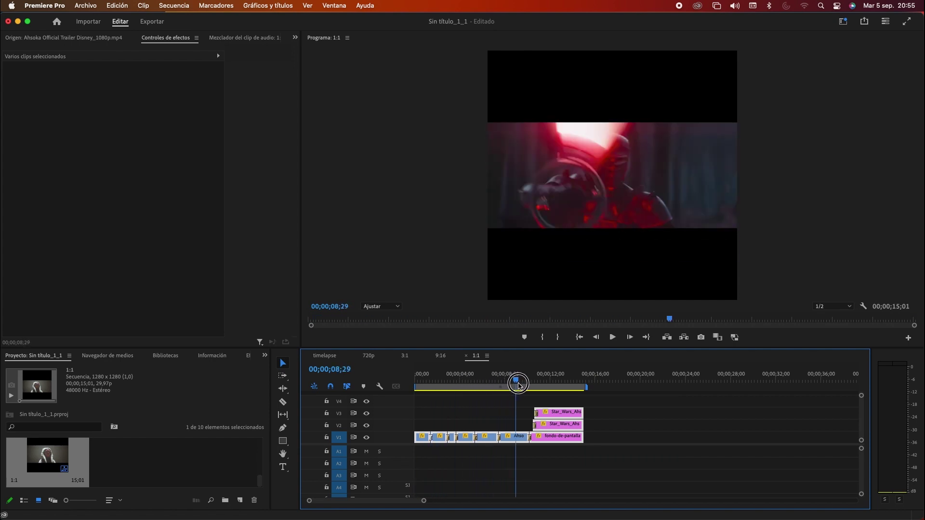
left_click(479, 417)
left_click_drag(424, 379, 455, 380)
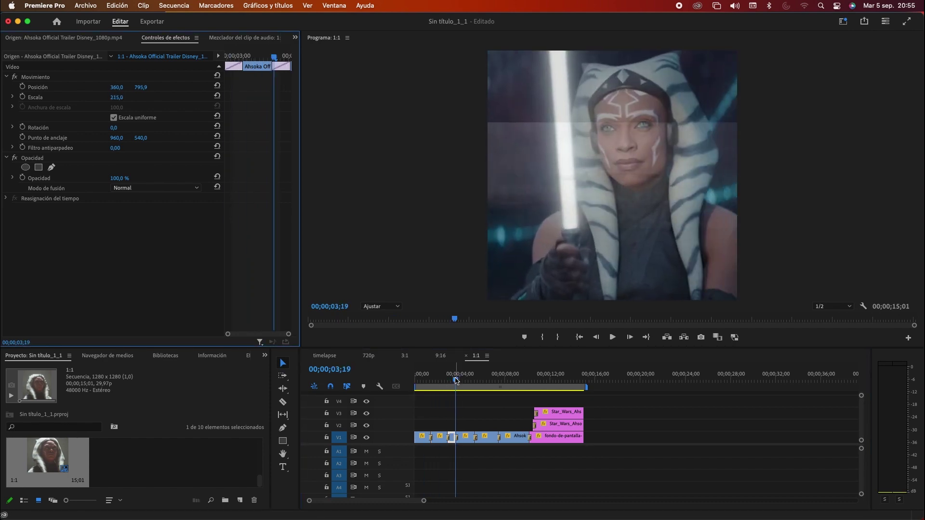
left_click_drag(455, 380, 546, 380)
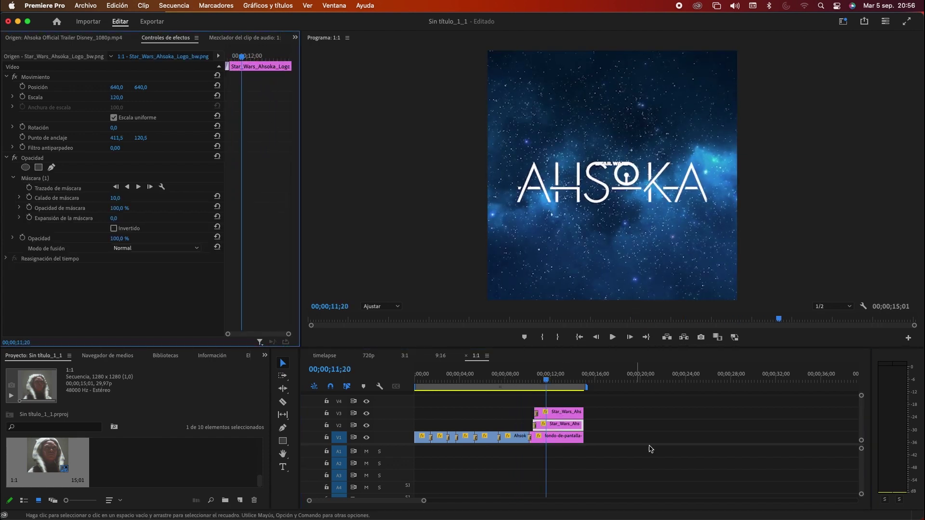
mouse_move(539, 376)
left_mouse_down()
mouse_move(432, 379)
mouse_move(510, 384)
left_mouse_up()
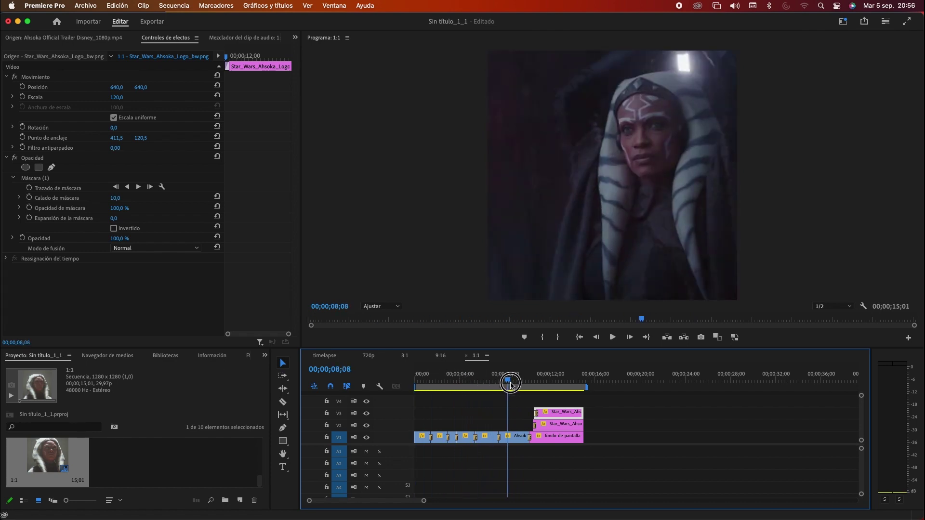
left_click_drag(510, 384, 548, 386)
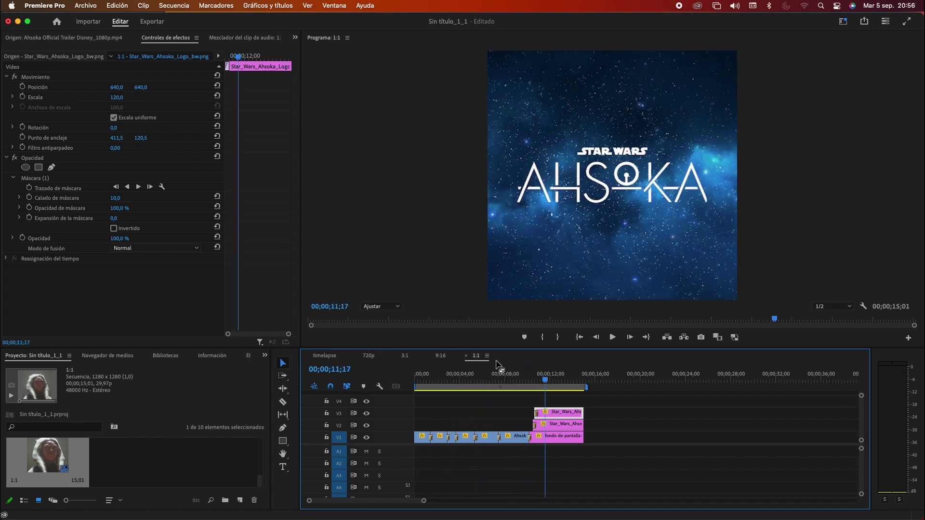
left_click(443, 358)
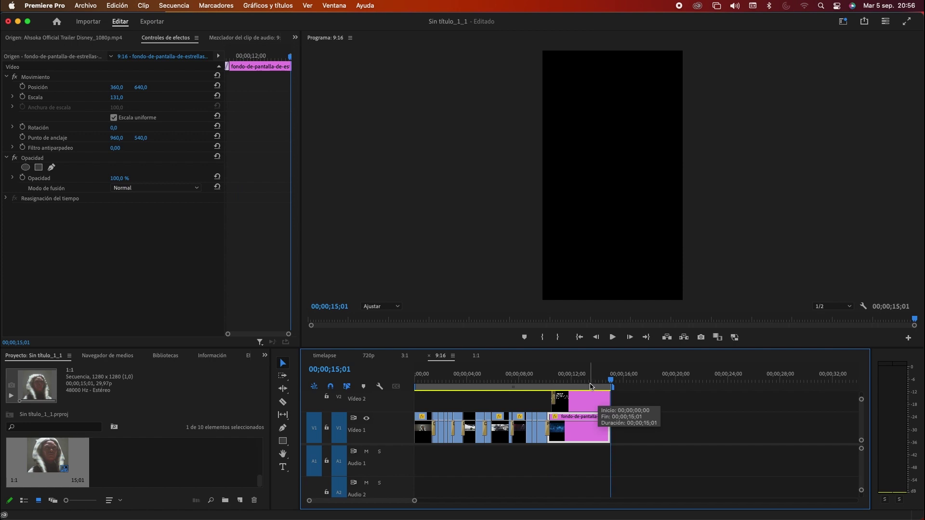
Switch to the 3:1 sequence and reveal the Disney+ logo in the Project bin.
left_click(575, 380)
left_click(404, 356)
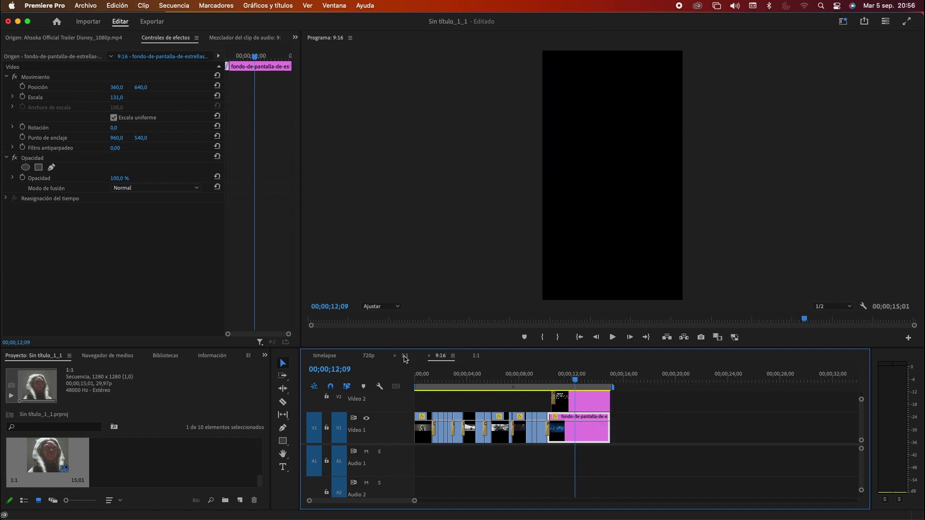
left_click(519, 379)
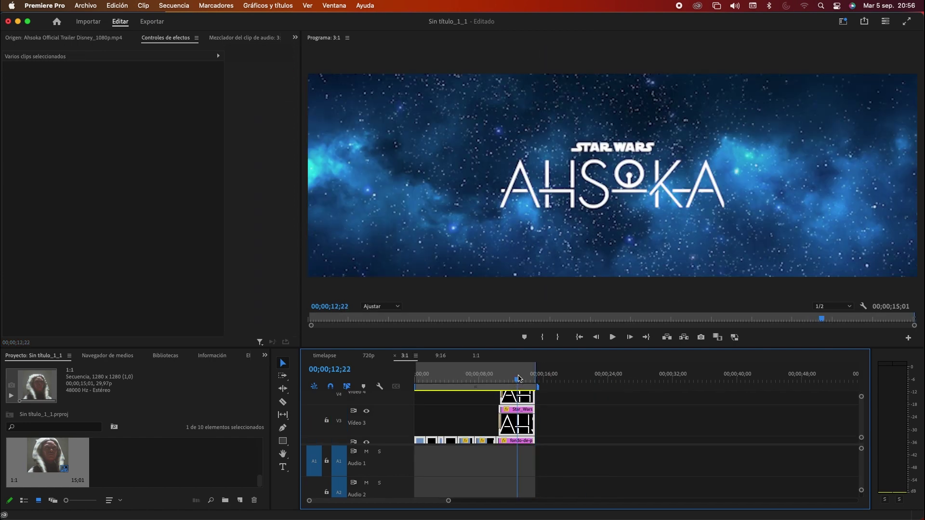
left_click_drag(446, 384, 420, 380)
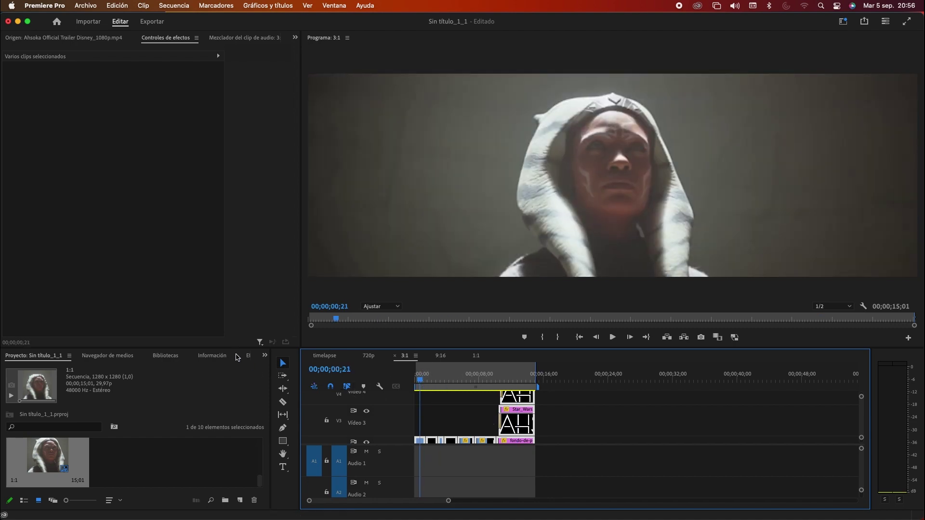
left_click(265, 356)
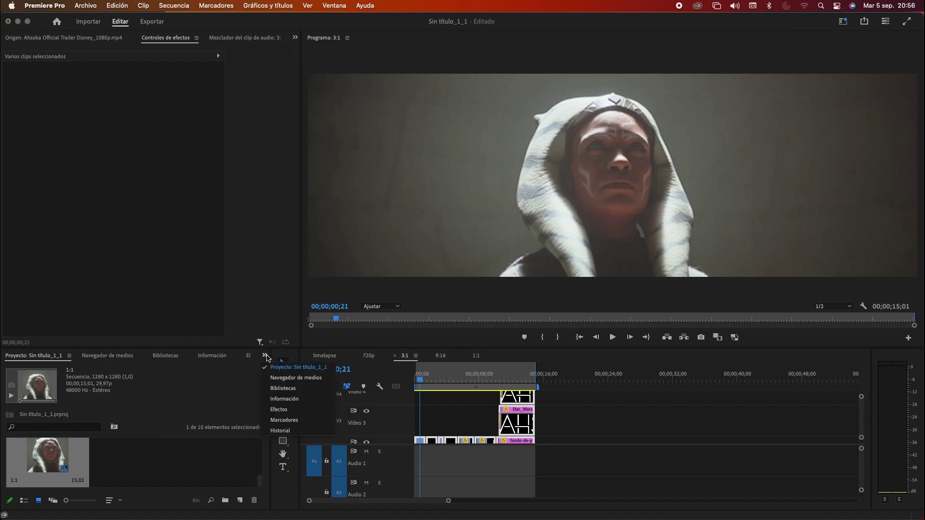
left_click(308, 371)
scroll(256, 475, "up", 5)
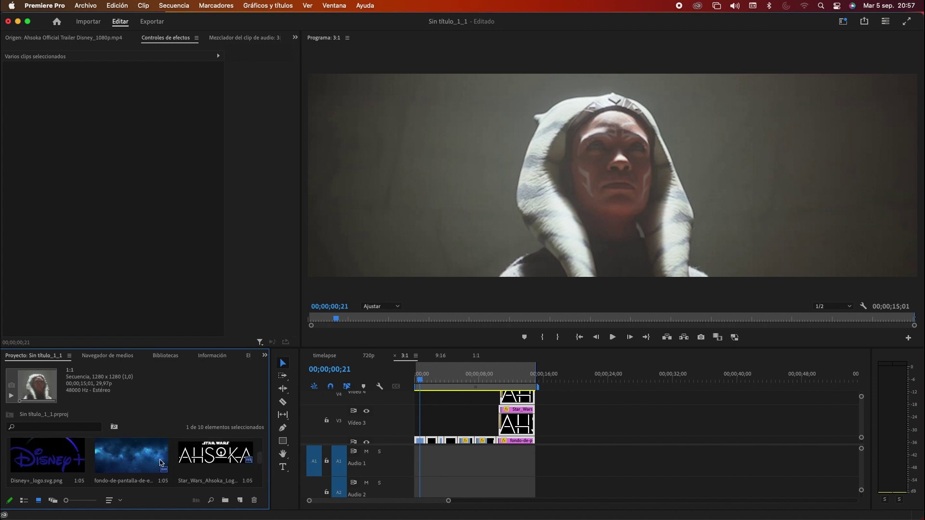
Place the Disney+ logo on Vídeo 3, extend it seven seconds, and scale it to 8%.
left_click_drag(35, 463, 422, 424)
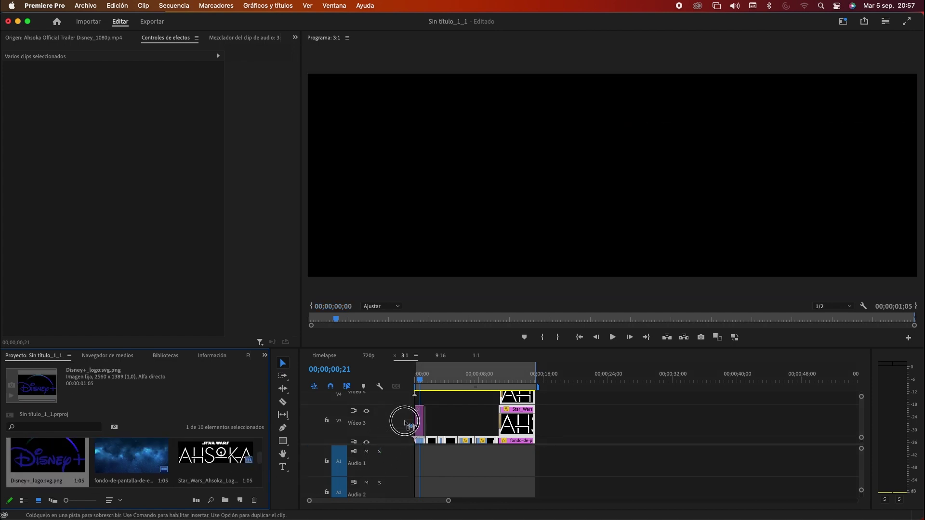
left_click_drag(423, 421, 499, 424)
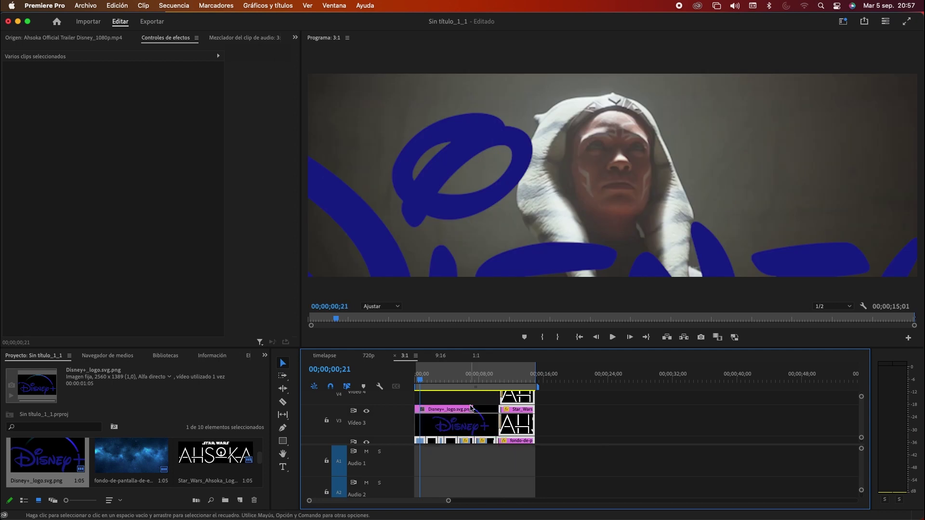
left_click(458, 423)
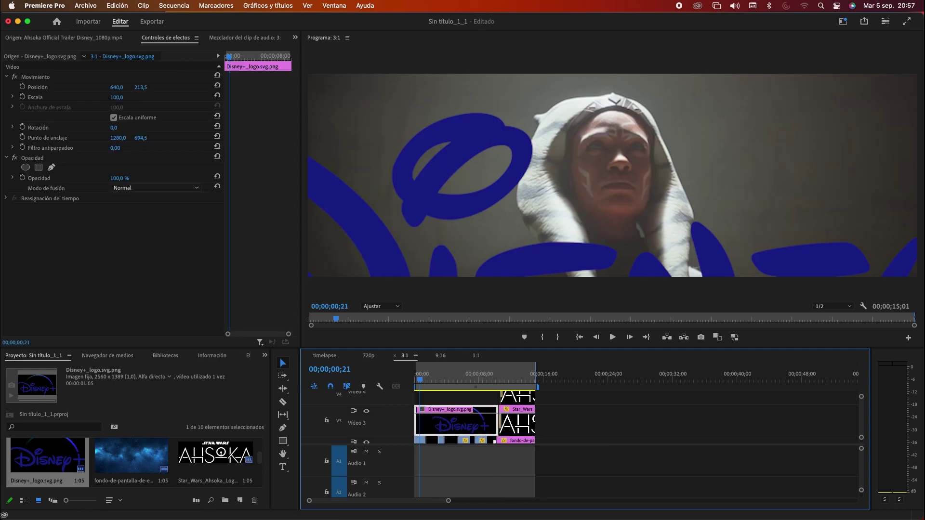
left_click_drag(116, 100, 72, 100)
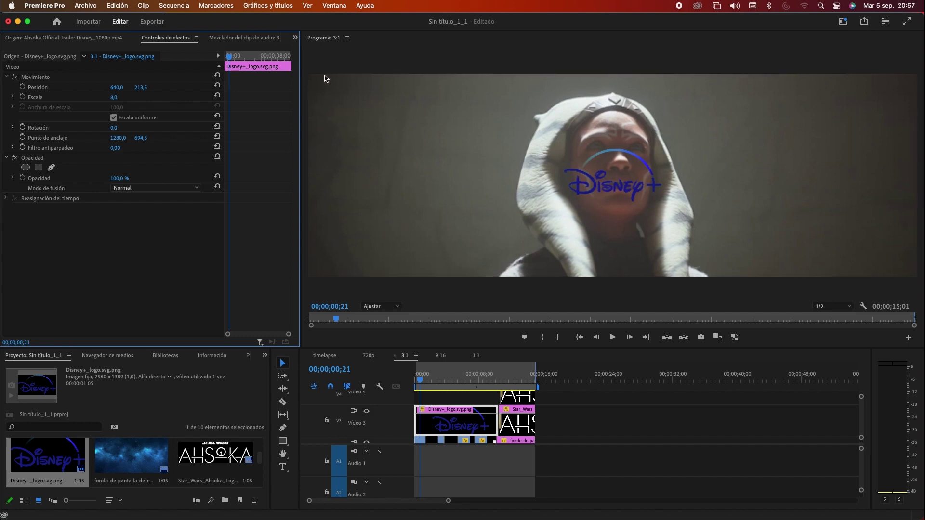
Position the logo in the top-left corner inside the safe margins, then hide the guides.
left_click(333, 93)
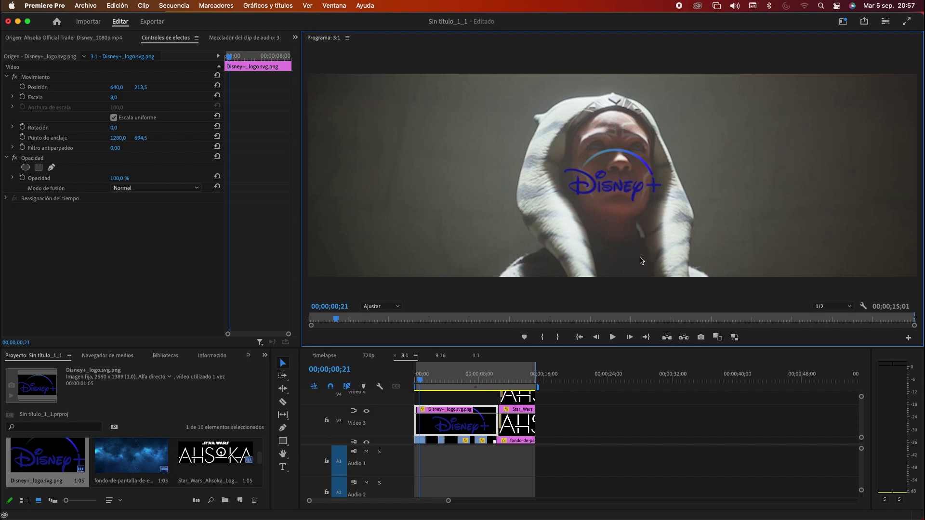
left_click(614, 191)
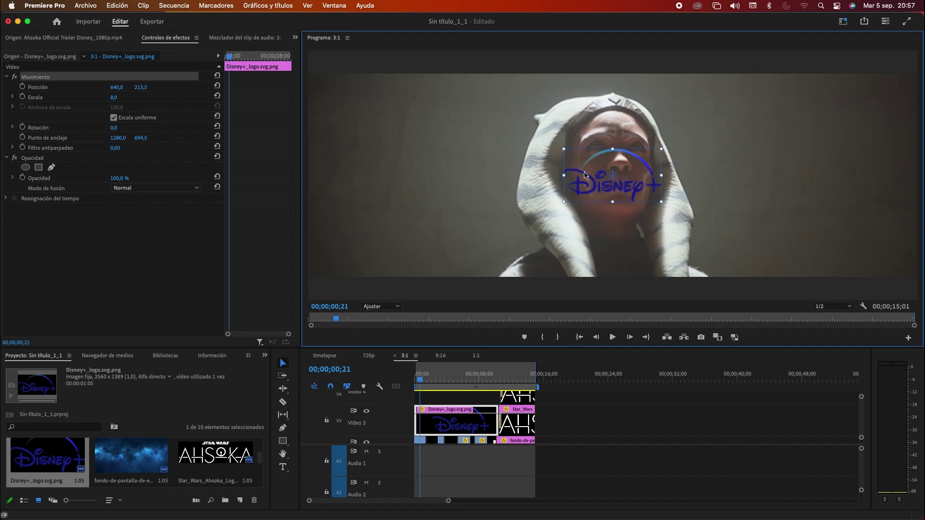
left_click_drag(595, 190, 355, 128)
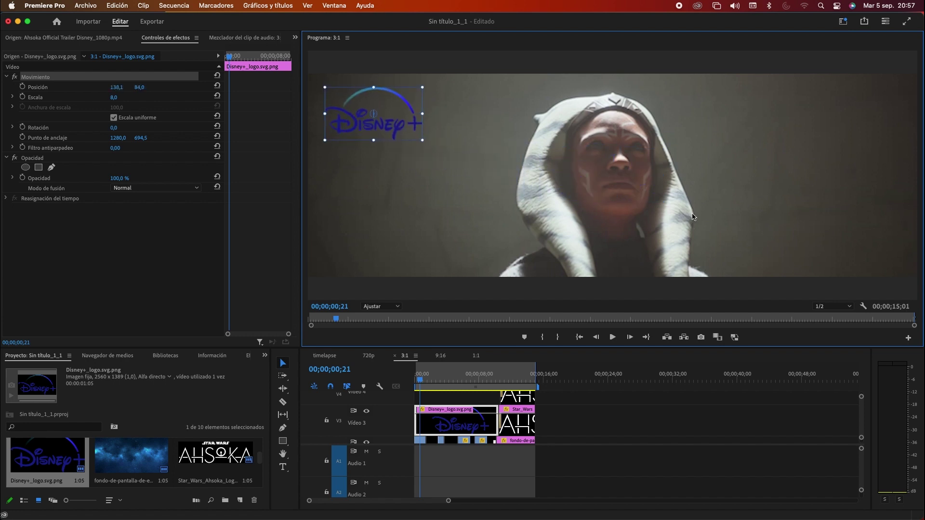
right_click(663, 207)
left_click(700, 452)
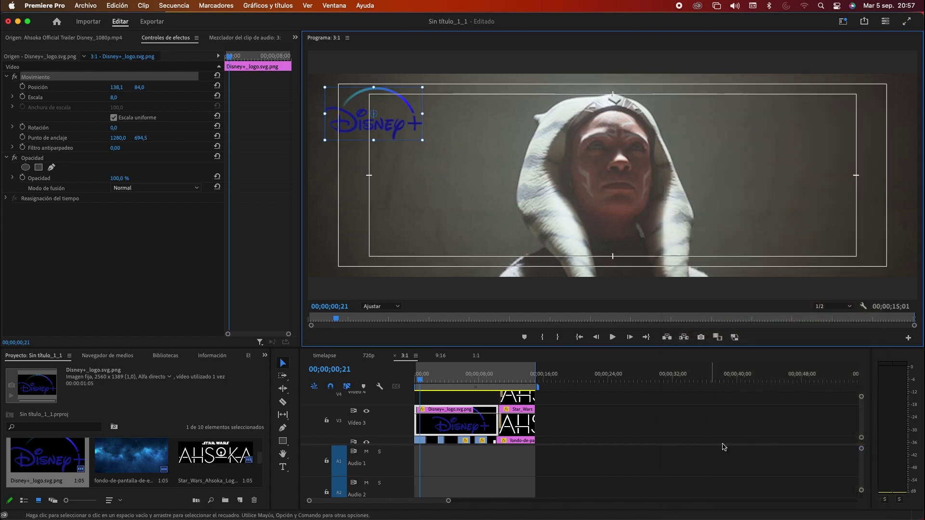
left_click_drag(371, 119, 386, 117)
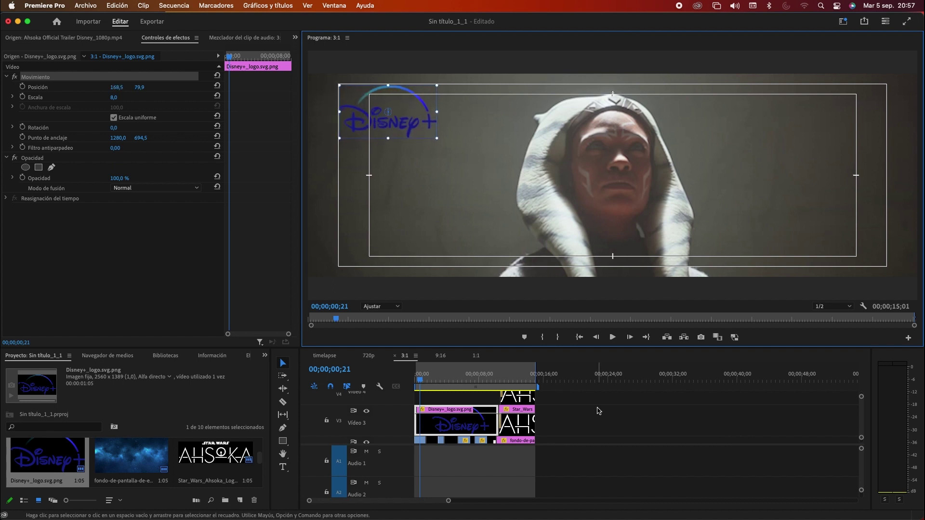
right_click(702, 192)
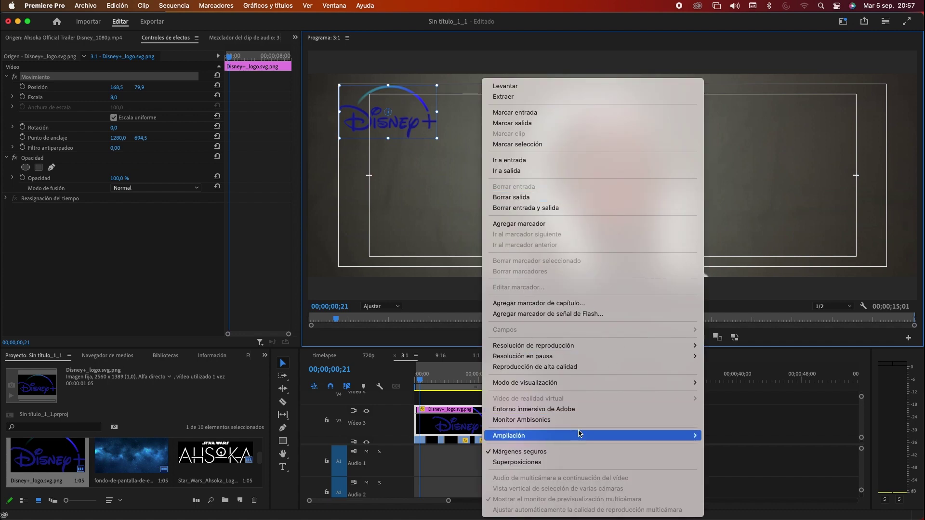
left_click(576, 451)
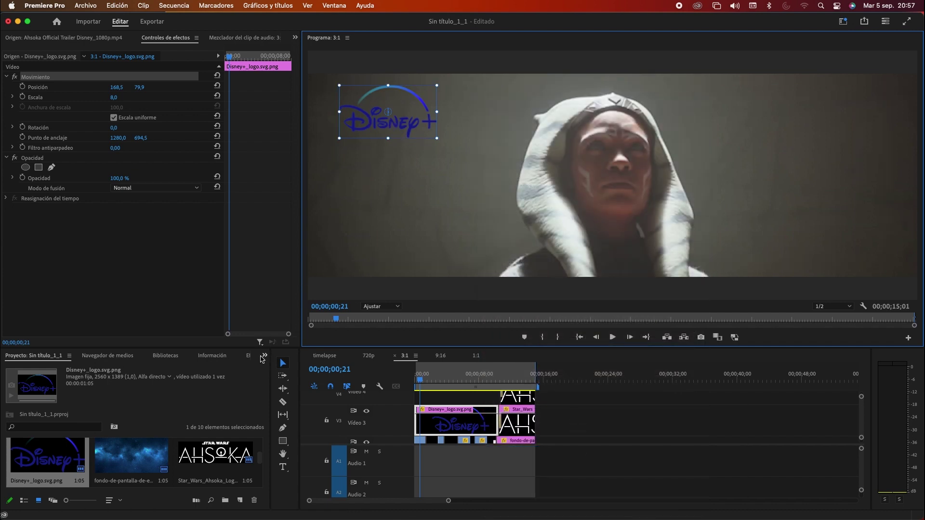
left_click(264, 356)
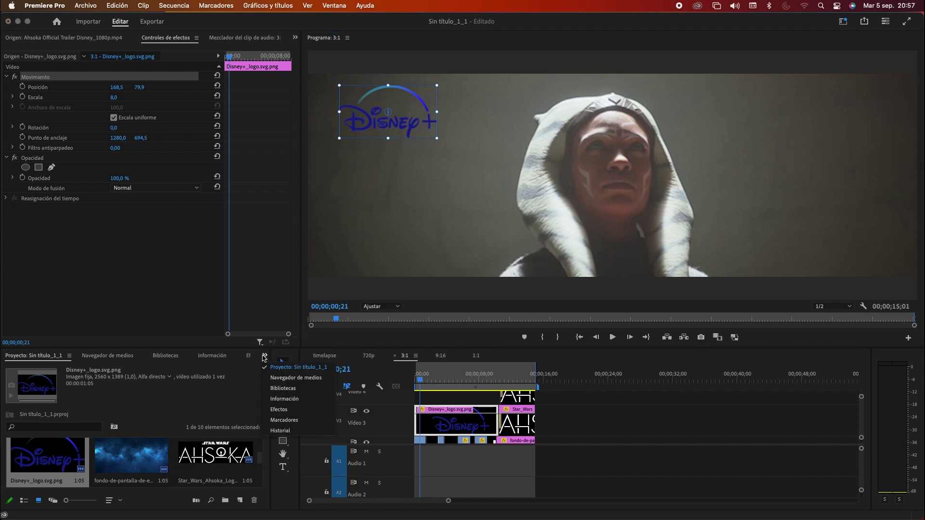
left_click(295, 409)
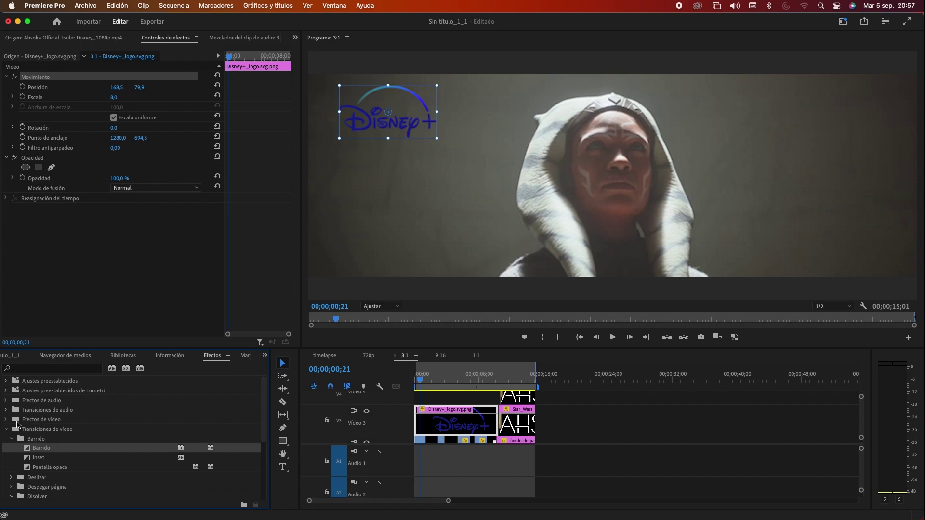
Apply Corrección de color > Tinción to the Disney+ logo with black mapped to white.
left_click(6, 420)
scroll(90, 430, "down", 2)
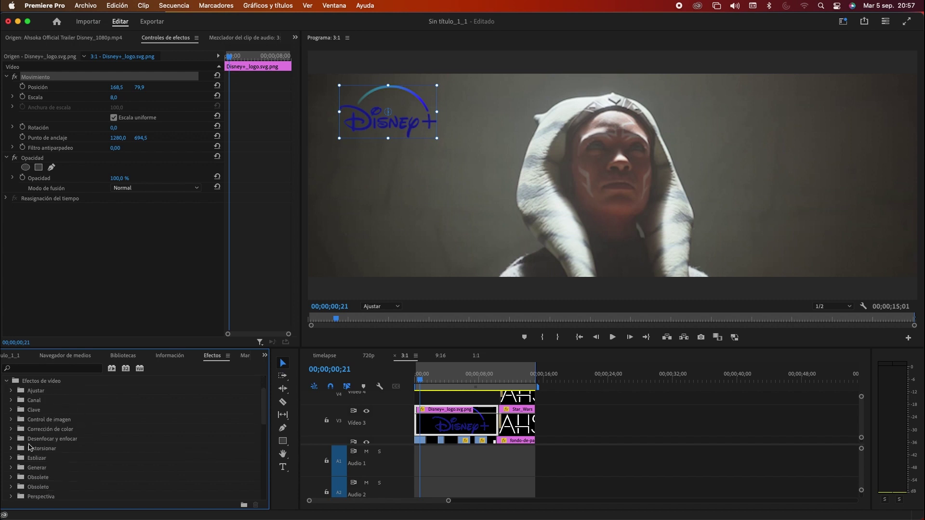
left_click(10, 430)
scroll(75, 446, "down", 3)
left_click(42, 429)
left_click_drag(42, 429, 460, 423)
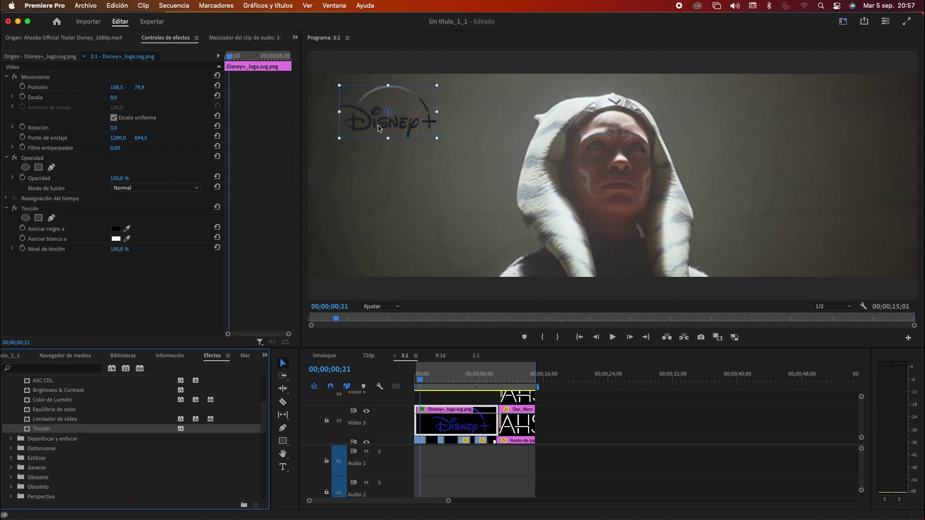
left_click(116, 230)
left_click_drag(395, 270, 330, 360)
left_click(559, 204)
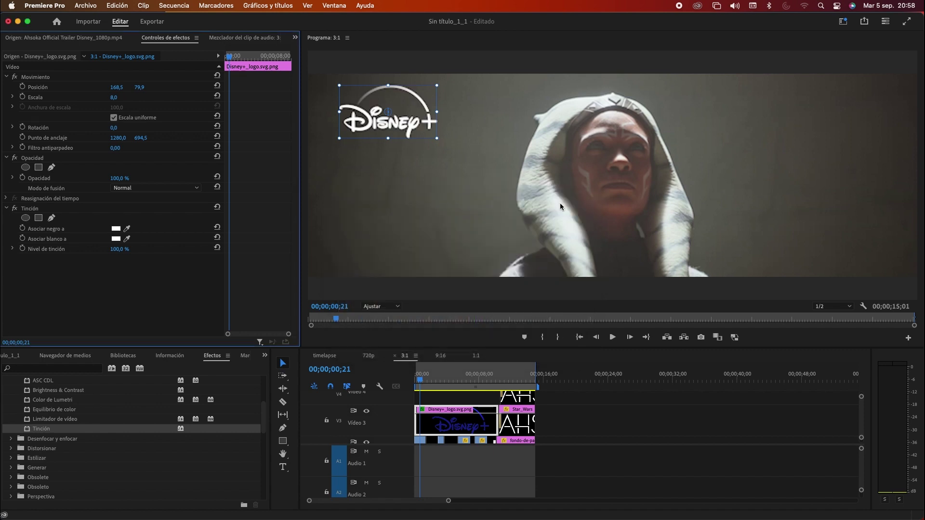
left_click(577, 404)
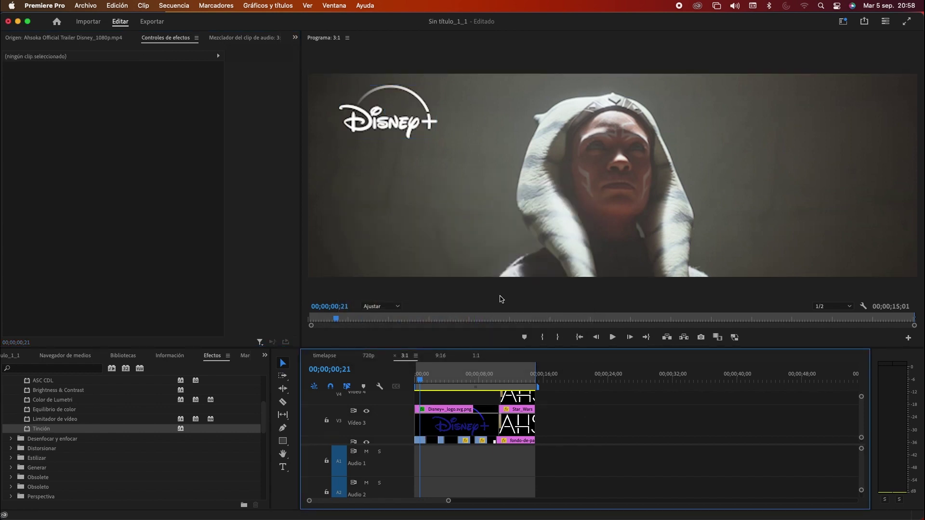
left_click(458, 418)
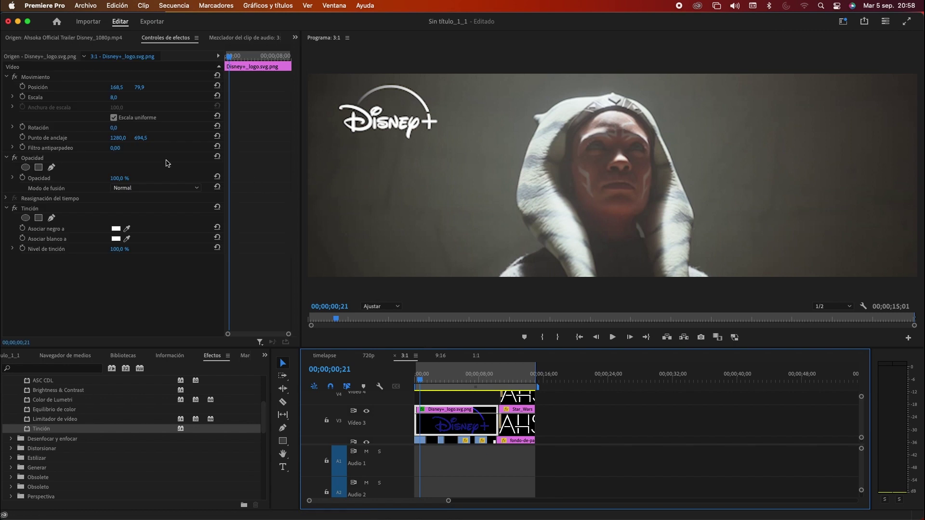
Set the Disney+ logo's opacity to 50% and preview it across the 3:1 sequence.
left_click(124, 178)
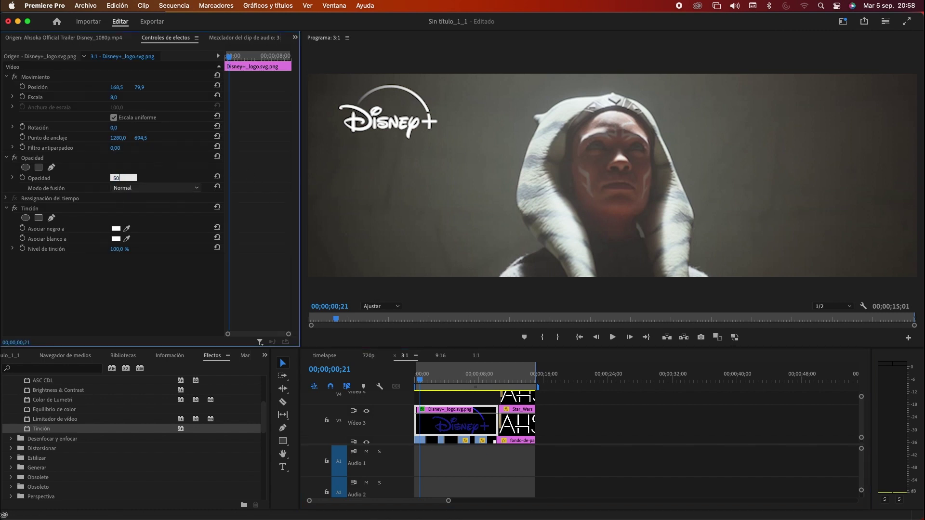
key("Return")
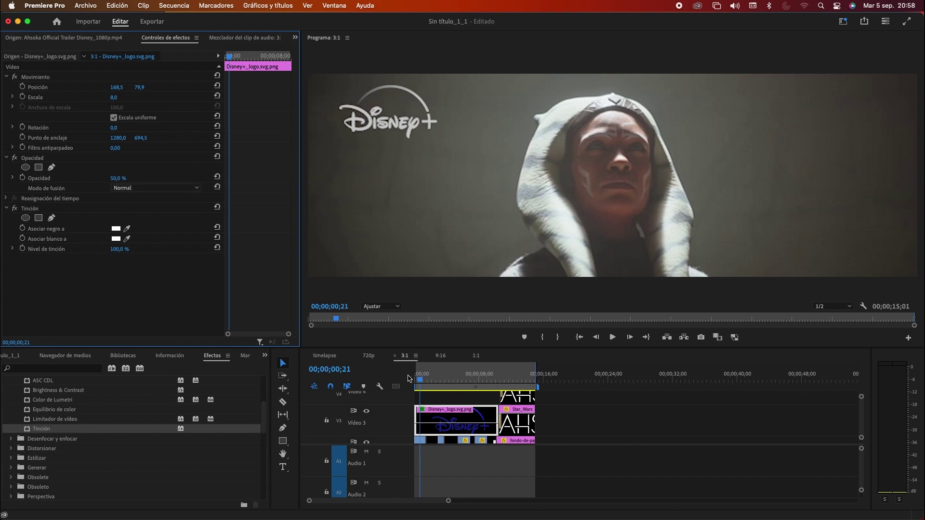
left_click_drag(419, 380, 484, 380)
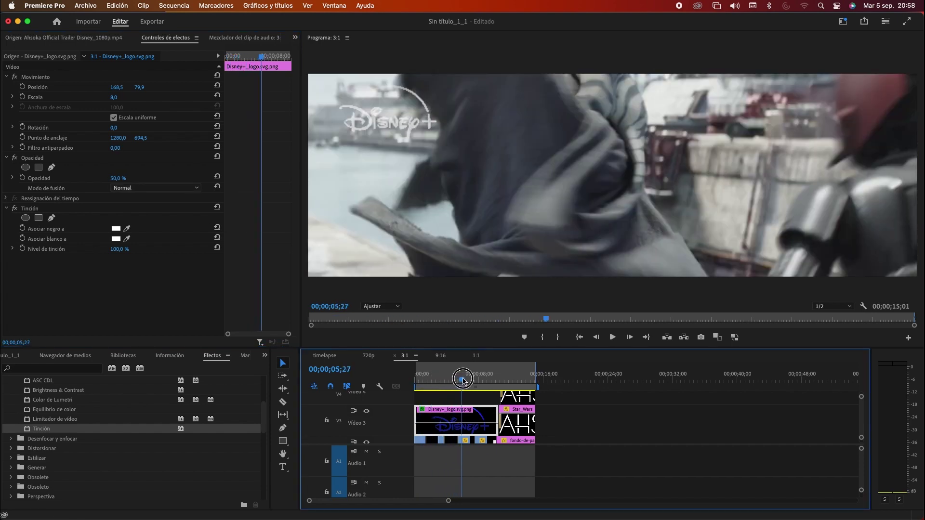
left_click_drag(484, 380, 497, 381)
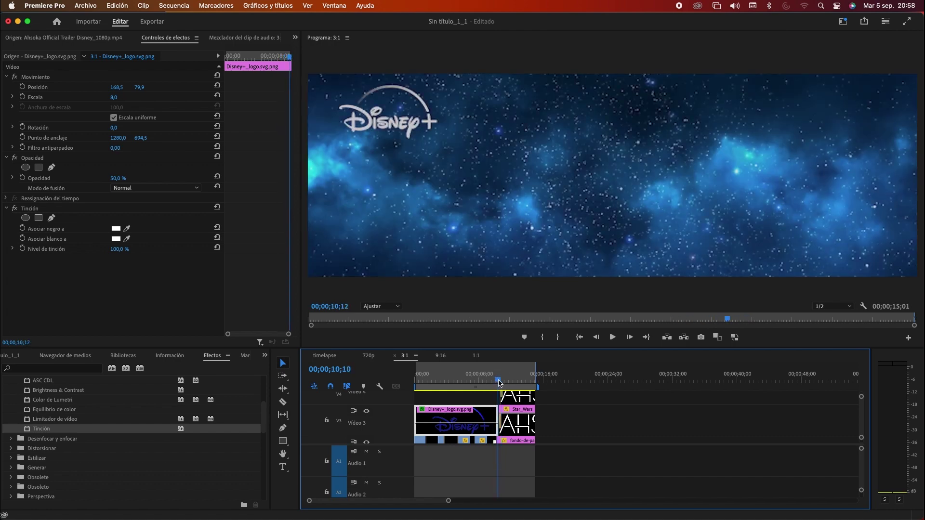
Zoom the timeline, place the Ahsoka title clip on the upper tracks, then go to 9:16.
left_click_drag(448, 500, 378, 501)
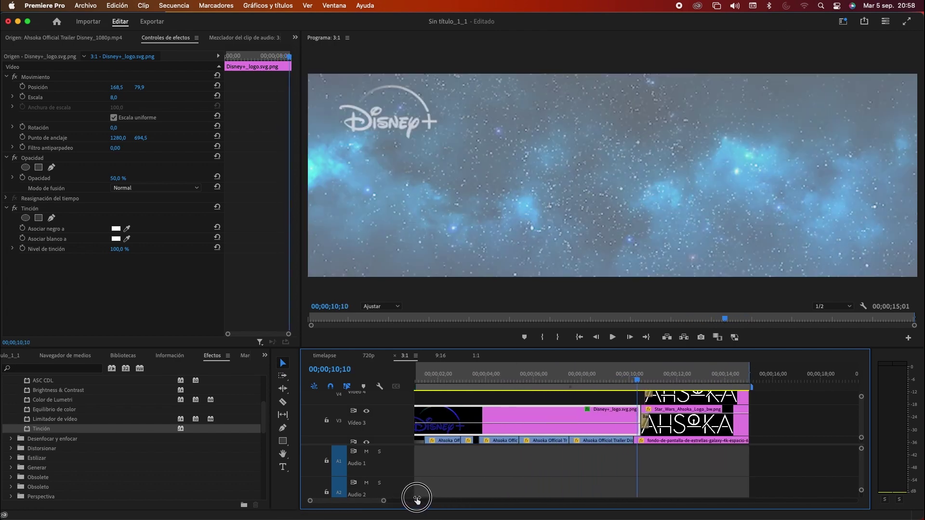
scroll(611, 423, "down", 2)
left_click_drag(739, 403, 761, 402)
left_click(639, 380)
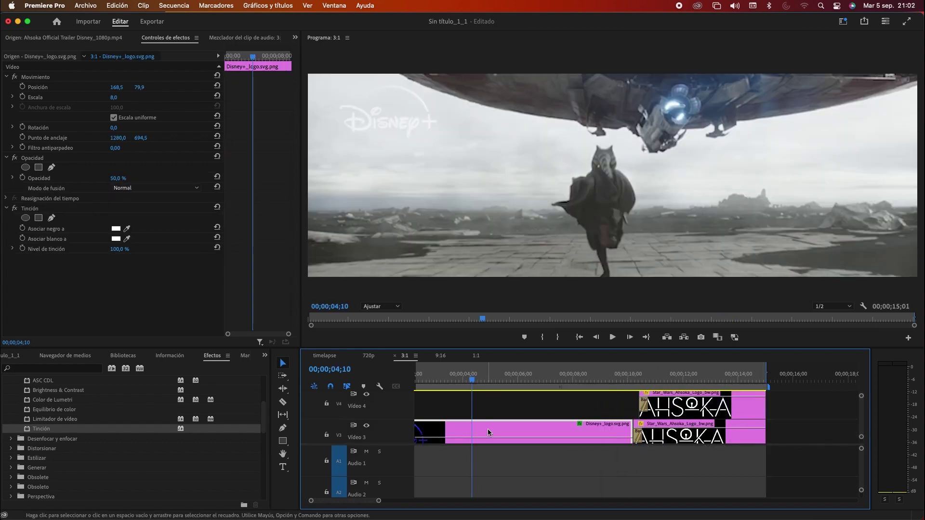
scroll(501, 415, "down", 2)
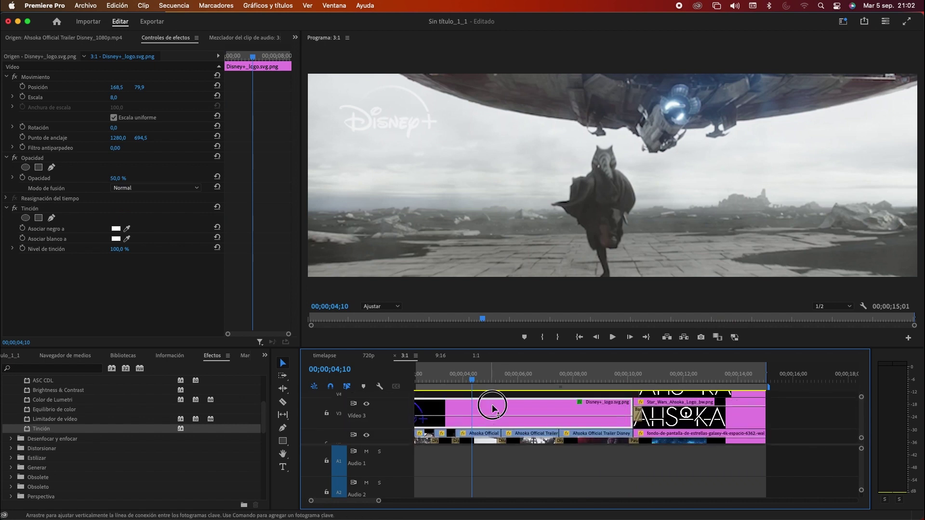
left_click(440, 355)
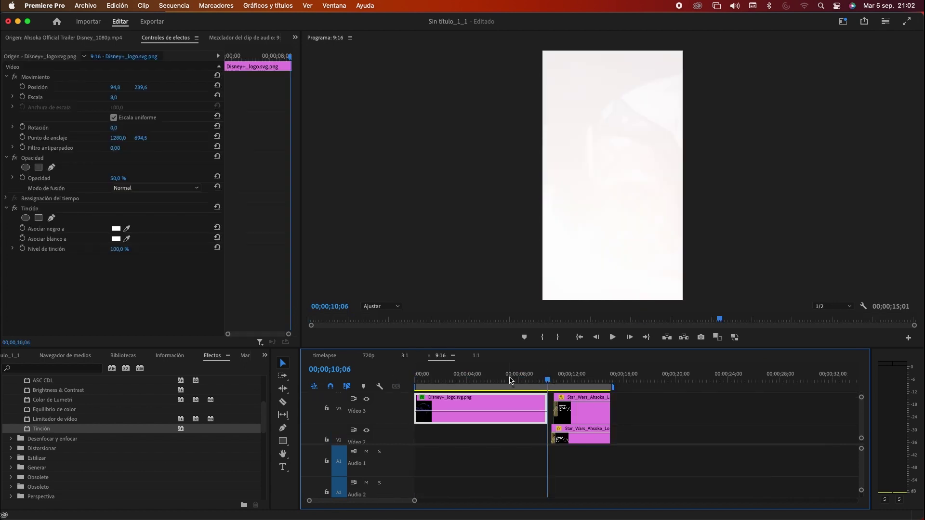
Enlarge the Disney+ logo in the 9:16 sequence to scale 14.
left_click(477, 379)
left_click_drag(477, 379, 487, 379)
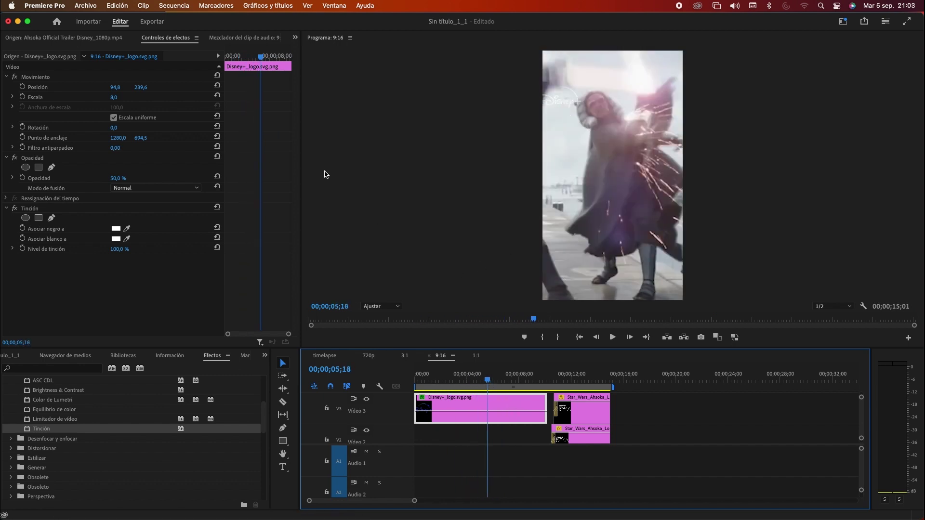
left_click_drag(114, 98, 119, 98)
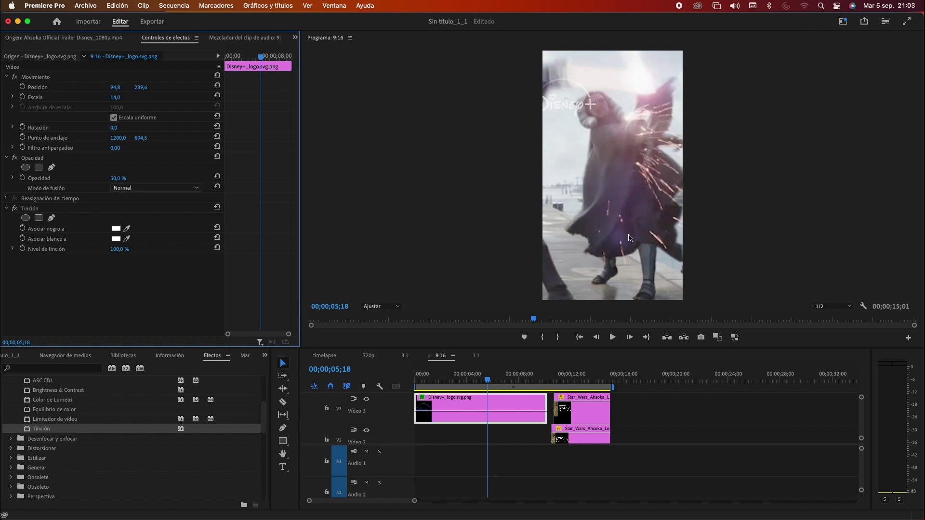
left_click_drag(487, 380, 516, 380)
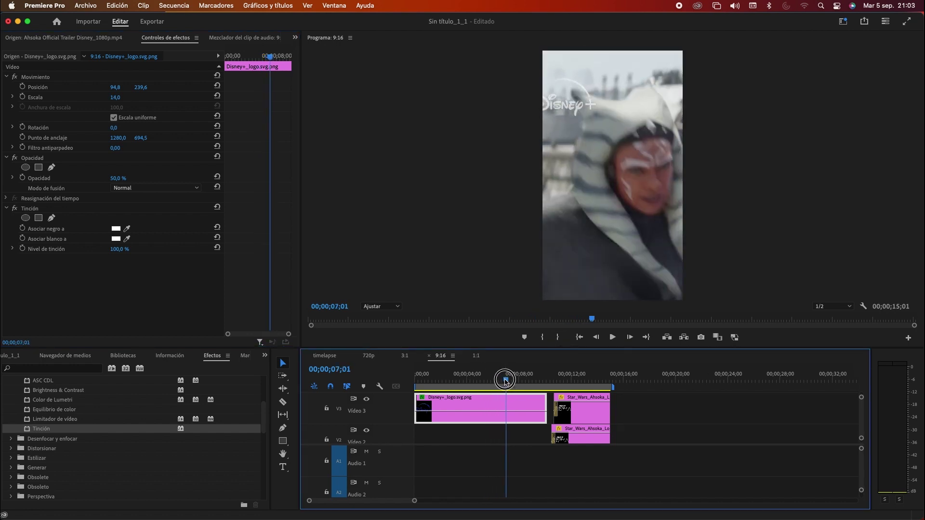
Move the logo into the top-left corner, hide the safe margins, and preview the result.
right_click(673, 223)
left_click(658, 315)
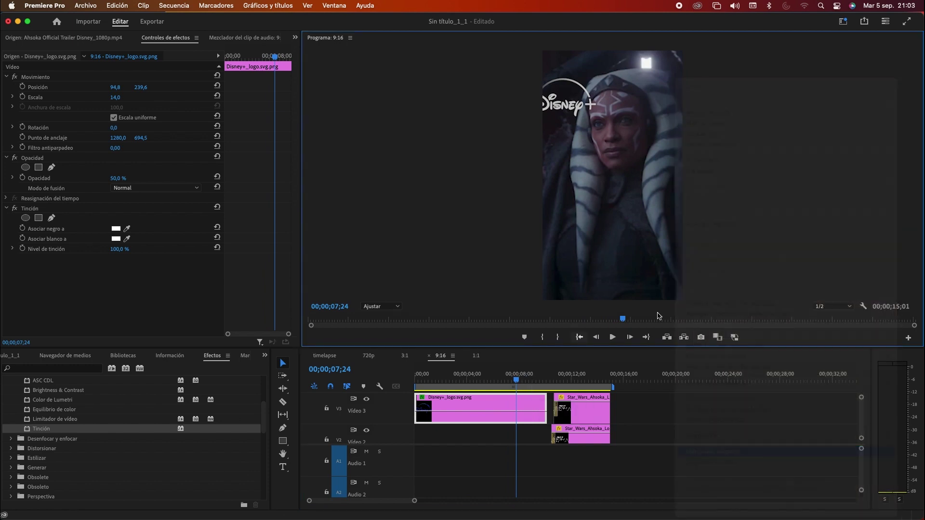
left_click_drag(569, 103, 593, 95)
right_click(621, 150)
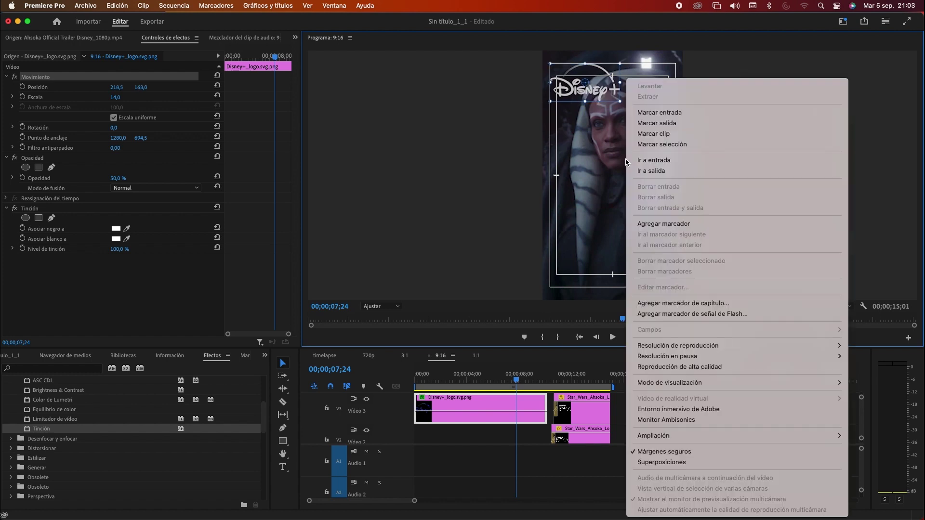
left_click(681, 454)
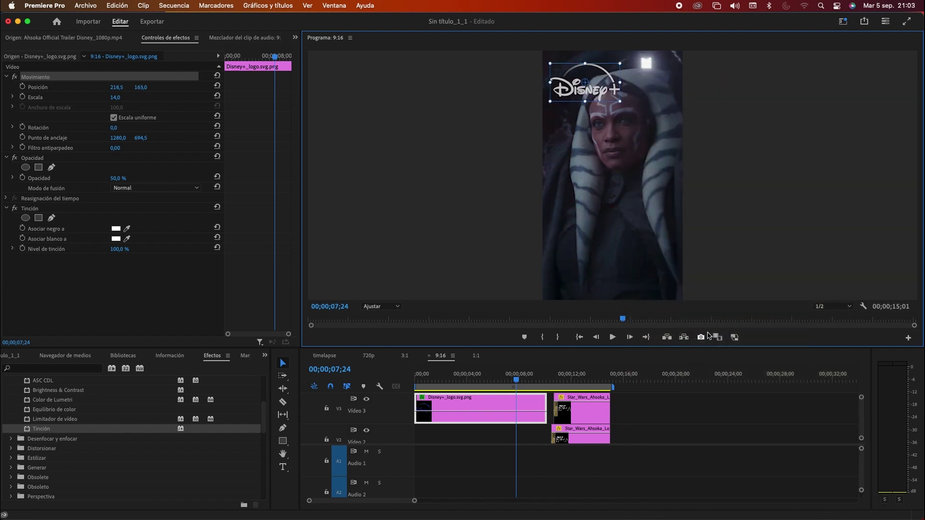
left_click(633, 418)
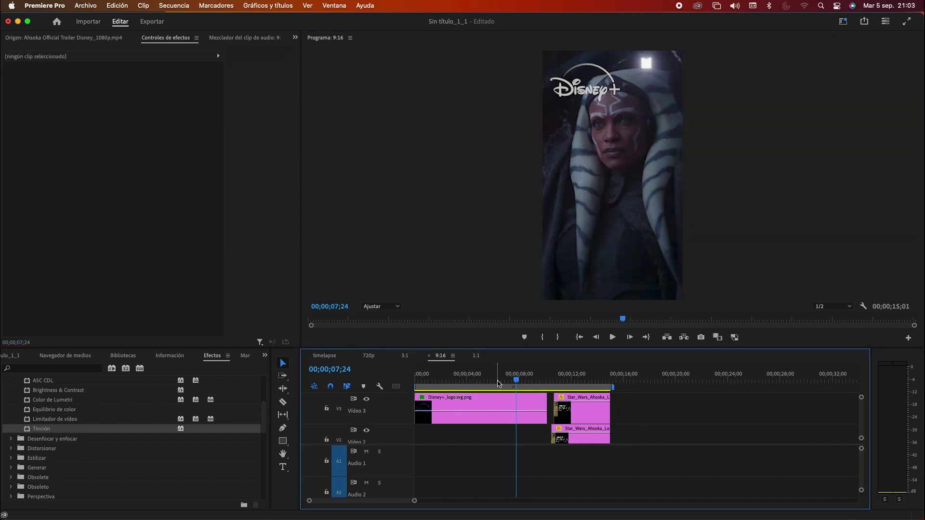
left_click(417, 378)
left_click_drag(417, 378, 519, 378)
Switch to the 1:1 sequence and preview its start.
left_click(528, 396)
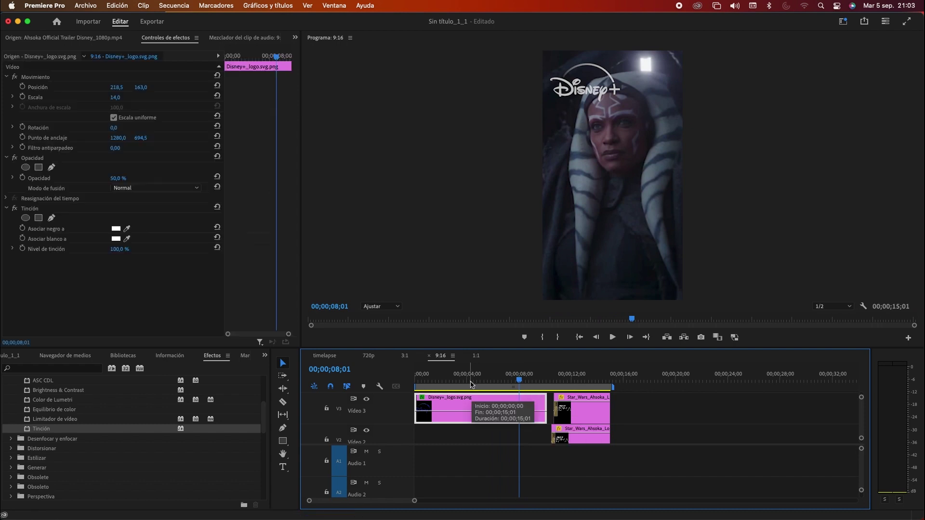
left_click(476, 355)
left_click_drag(458, 374, 384, 374)
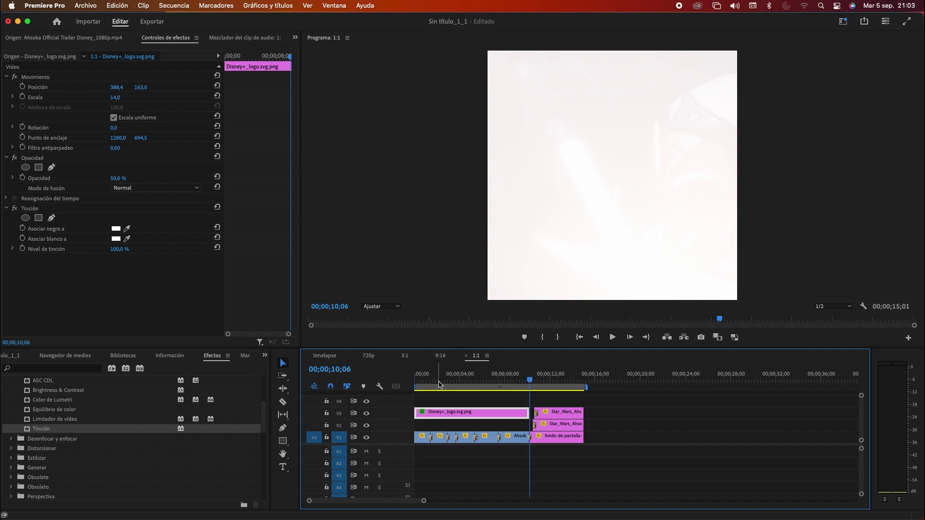
Move the Disney+ logo into the top-left corner of the 1:1 frame using the safe-margin guides.
left_click_drag(438, 384, 512, 382)
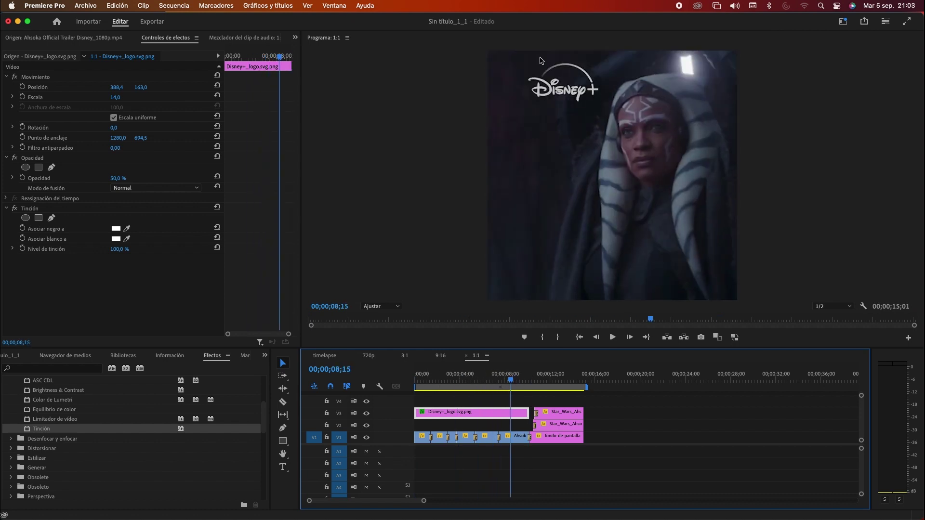
right_click(606, 164)
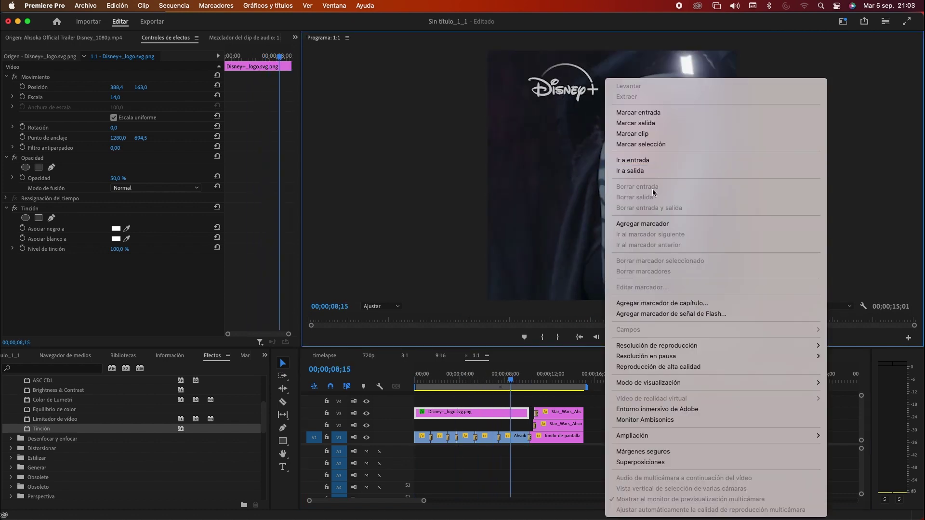
left_click(658, 451)
left_click_drag(575, 93, 549, 92)
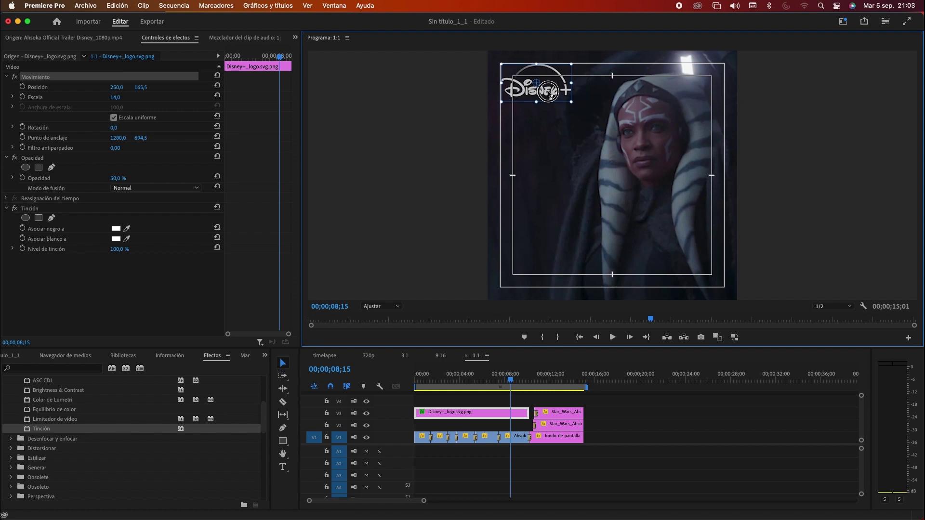
right_click(658, 182)
left_click(692, 451)
left_click(622, 427)
Preview 1:1 through to the AHSOKA title, compare with 9:16, and check the 3:1 sequence.
mouse_move(510, 380)
left_mouse_down()
mouse_move(455, 382)
mouse_move(532, 382)
left_mouse_up()
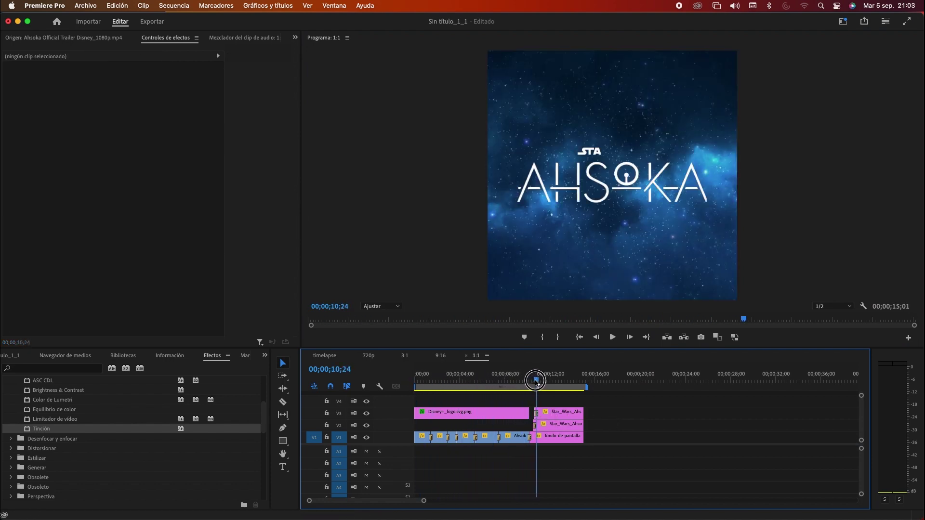
left_click_drag(532, 382, 562, 380)
left_click(441, 355)
left_click(405, 356)
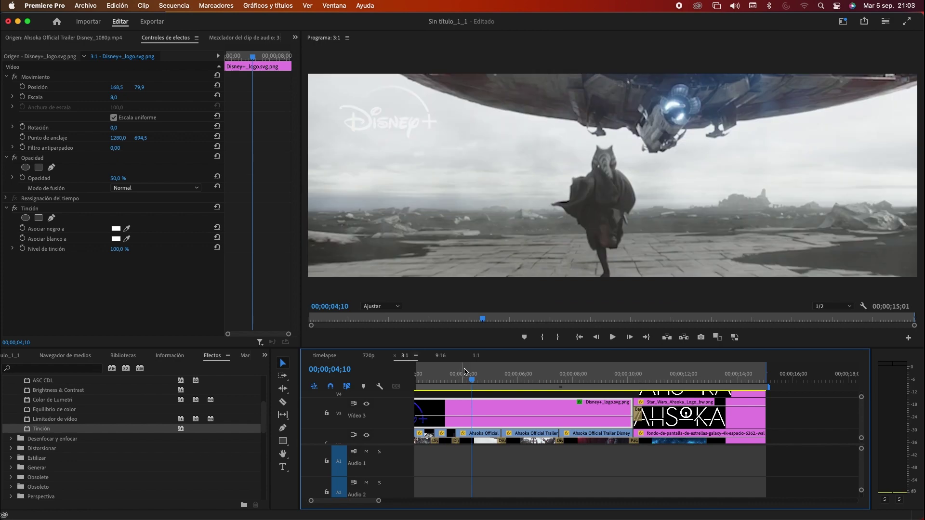
left_click_drag(495, 380, 652, 383)
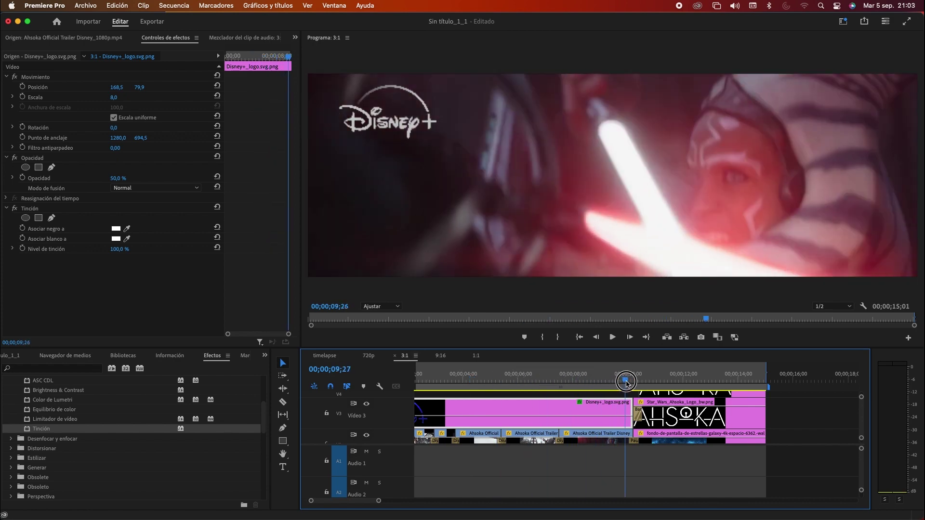